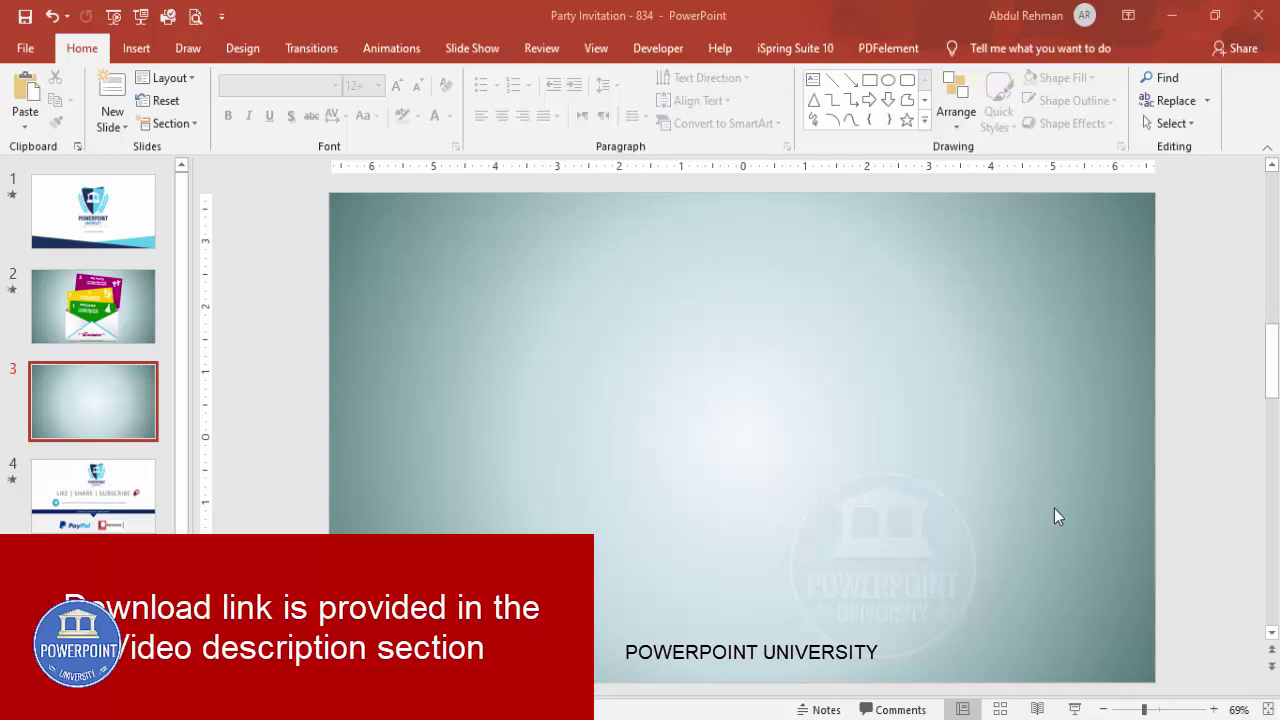
# Draw a wide isosceles triangle, about 6.67" by 2.47", near the bottom of slide 3.
pyautogui.click(133, 48)
pyautogui.click(293, 120)
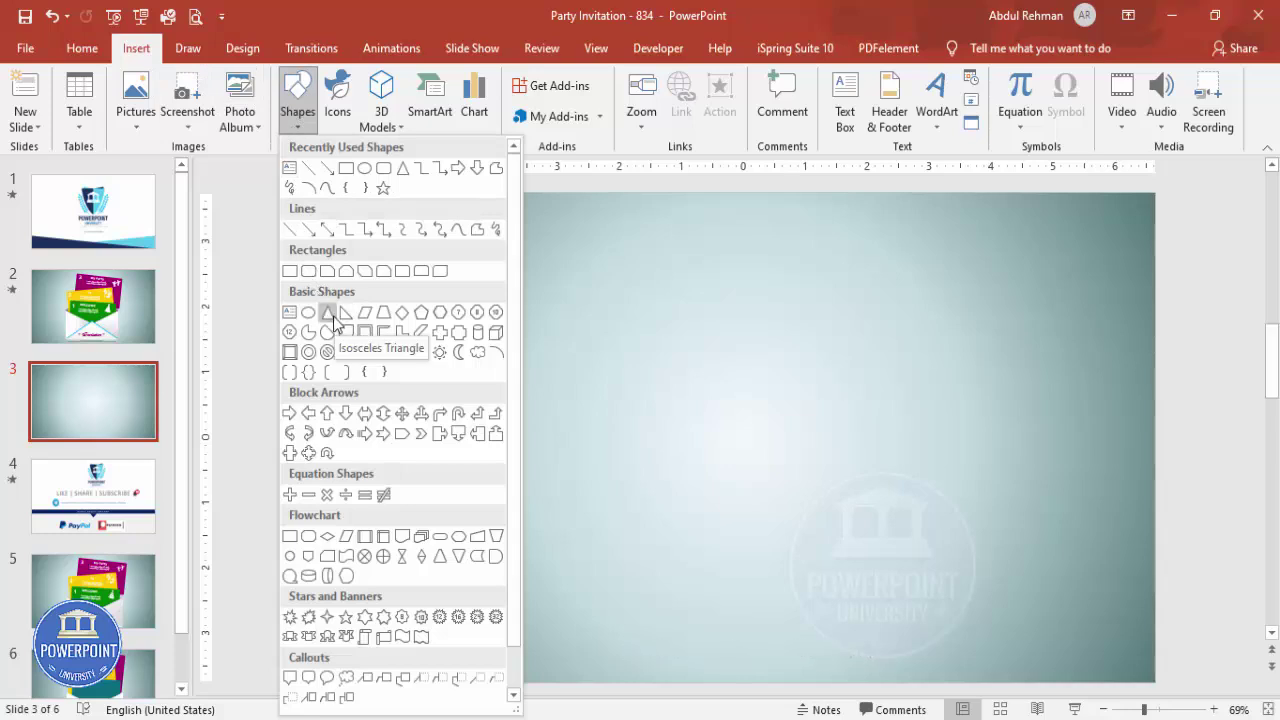
pyautogui.click(328, 313)
pyautogui.moveTo(540, 530)
pyautogui.mouseDown()
pyautogui.moveTo(771, 611)
pyautogui.moveTo(953, 653)
pyautogui.mouseUp()
pyautogui.moveTo(954, 509); pyautogui.dragTo(951, 491)
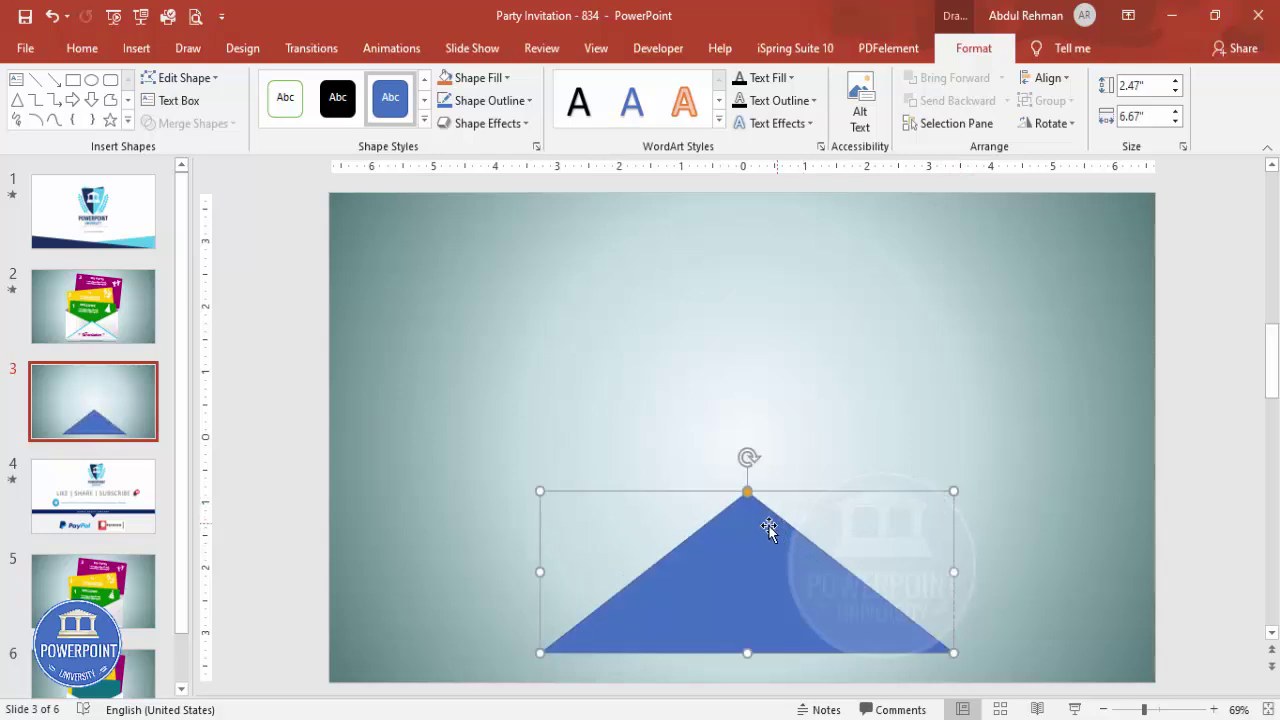
# Remove the triangle's outline and fill it white.
pyautogui.click(503, 112)
pyautogui.click(497, 316)
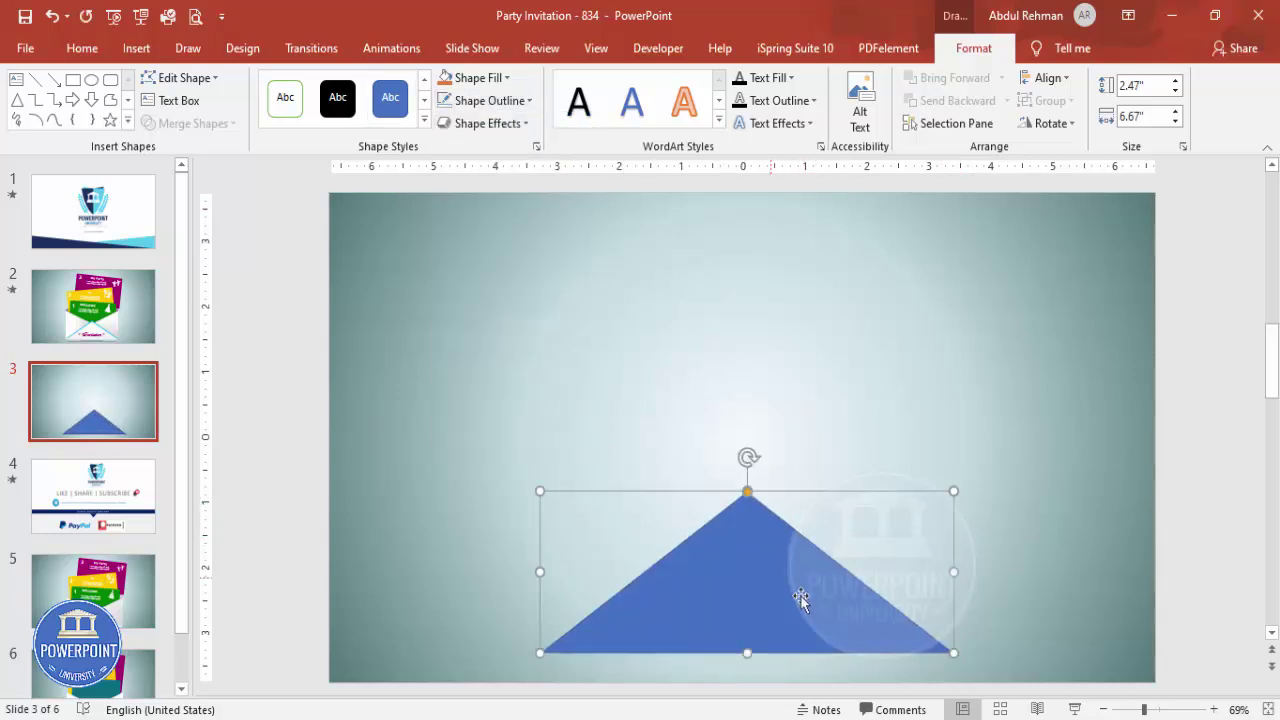
pyautogui.click(474, 78)
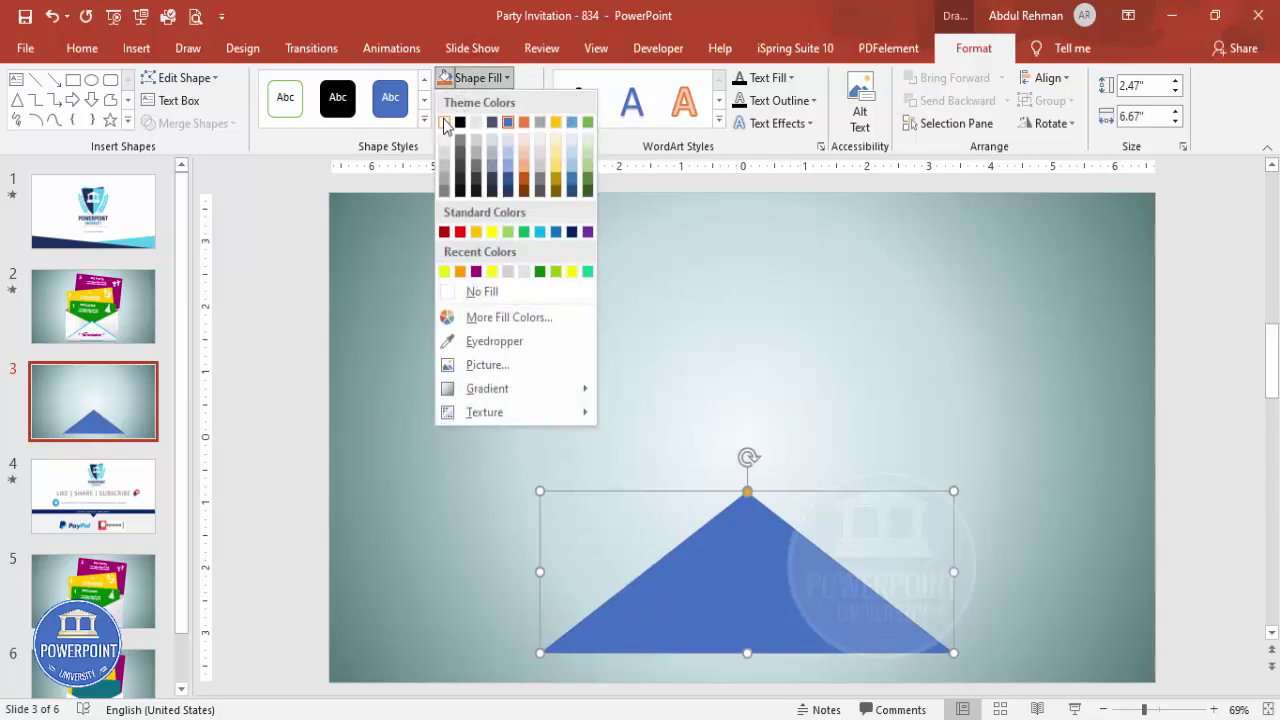
pyautogui.click(445, 123)
pyautogui.rightClick(782, 608)
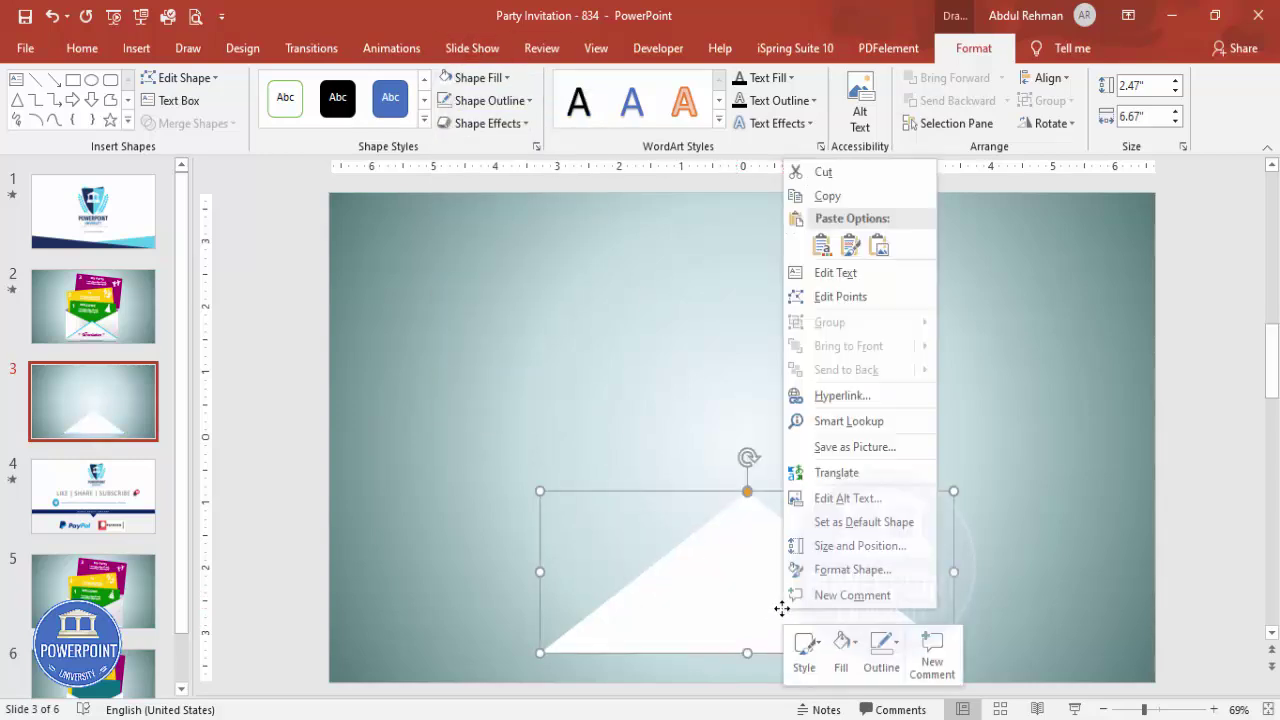
# Give the triangle a gradient fill, delete the middle stop, and make the left stop white.
pyautogui.click(875, 572)
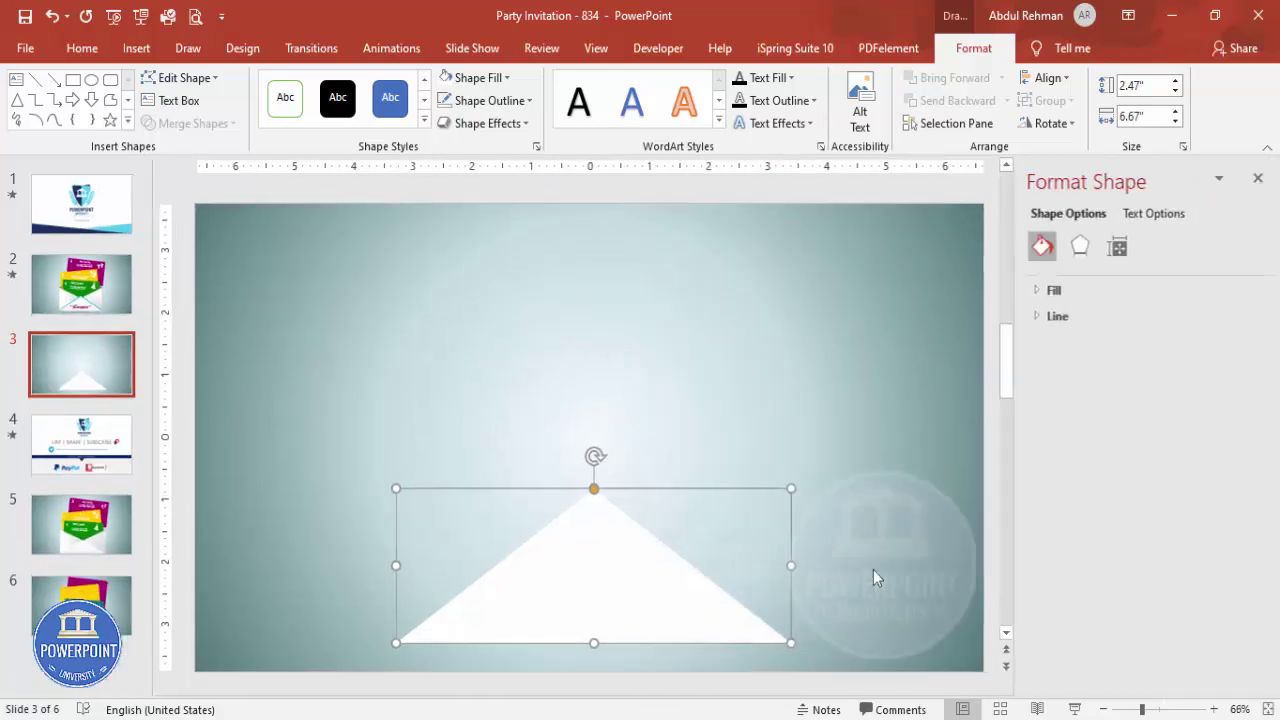
pyautogui.click(1040, 291)
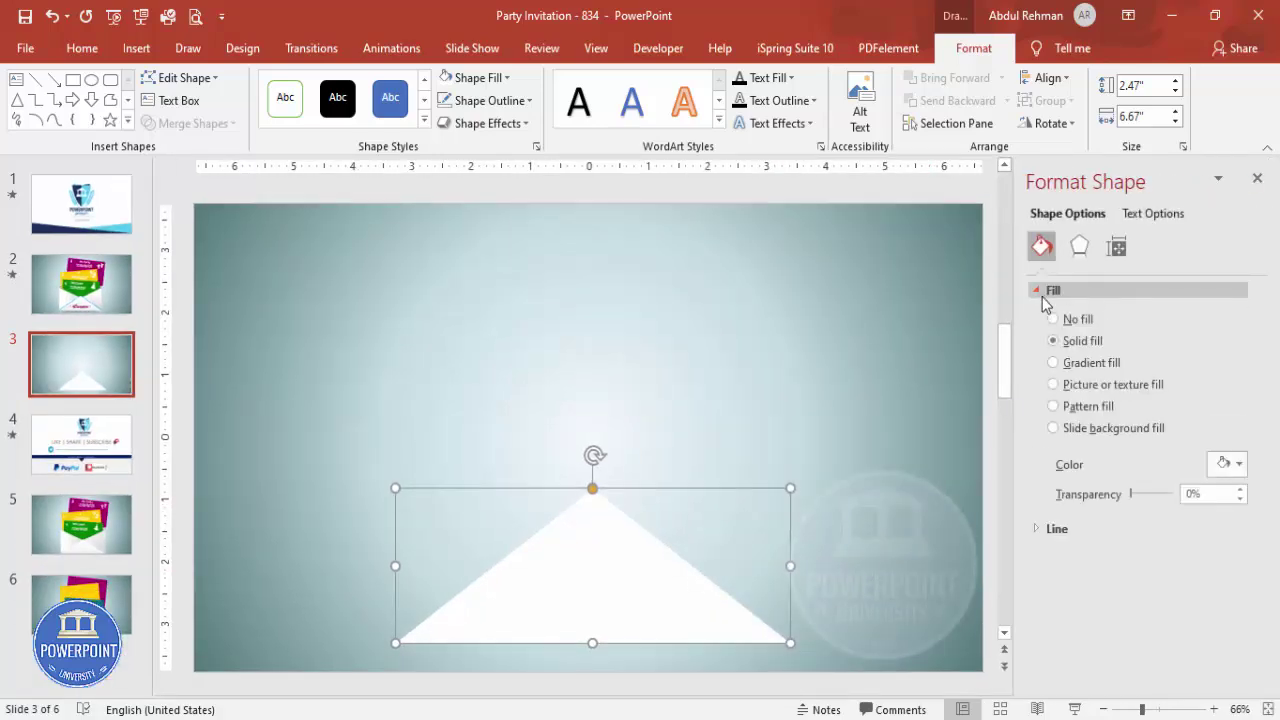
pyautogui.click(1085, 363)
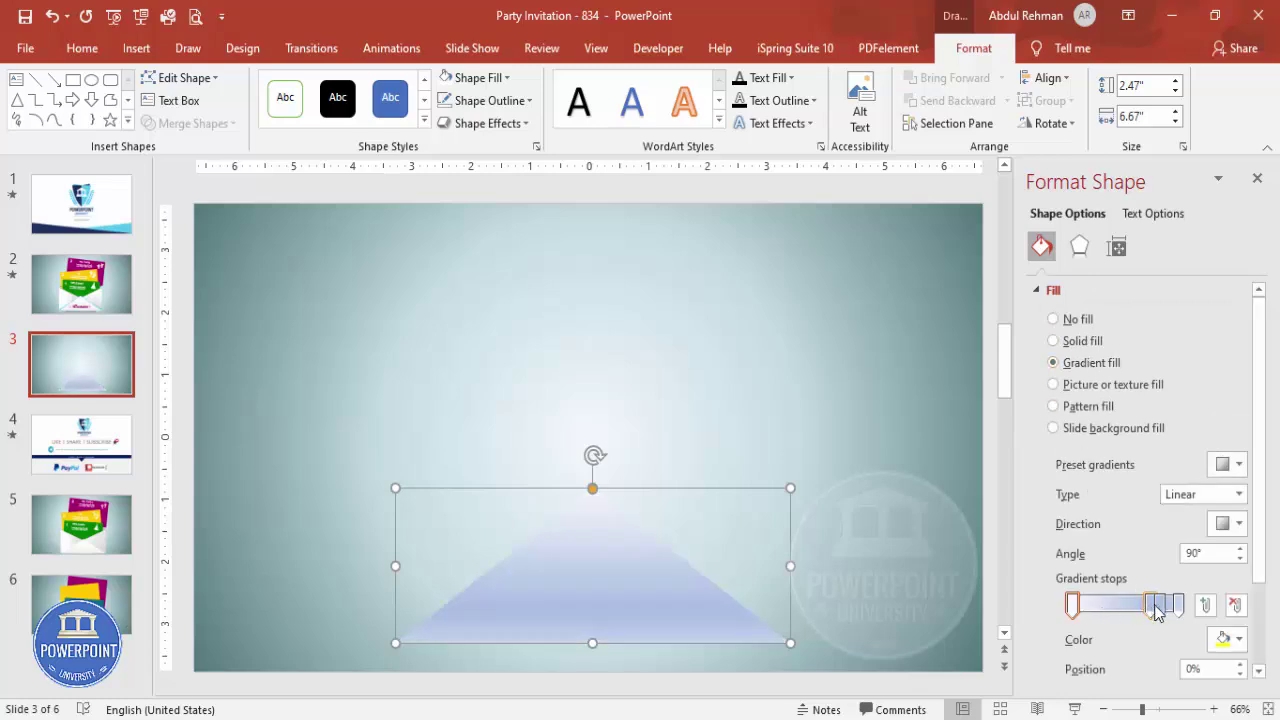
pyautogui.click(1233, 606)
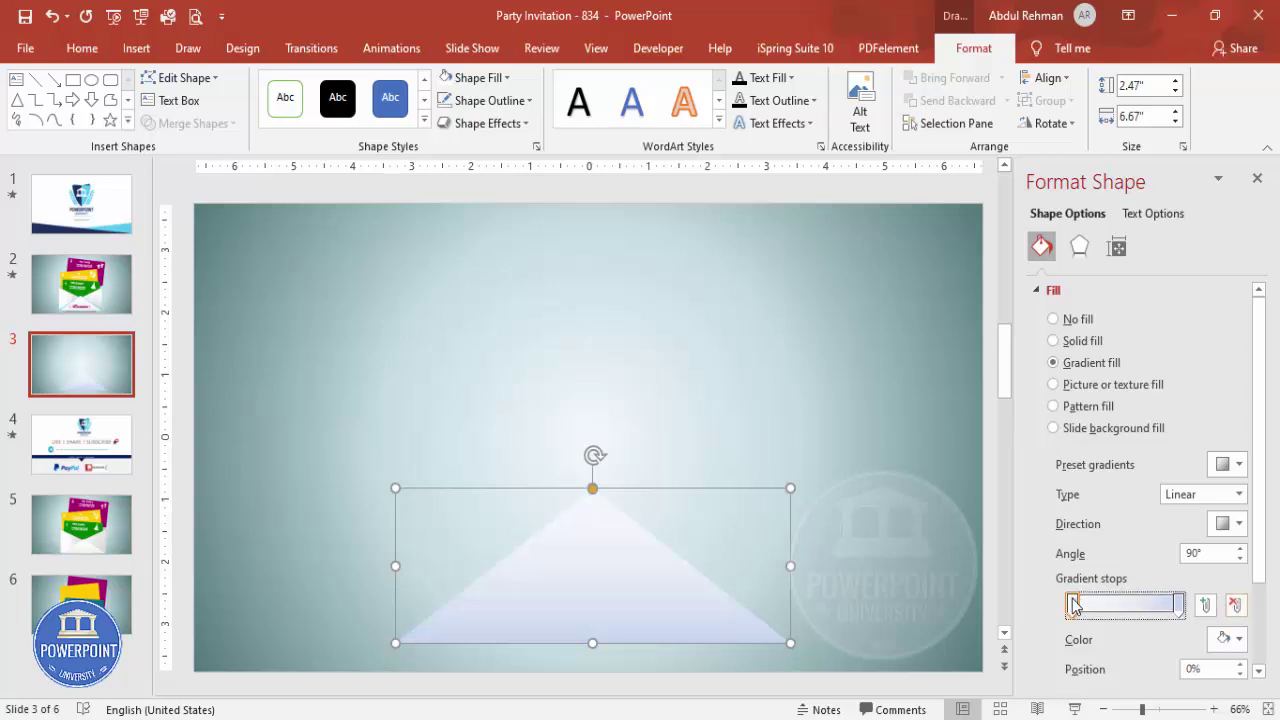
pyautogui.click(1228, 639)
pyautogui.click(1124, 428)
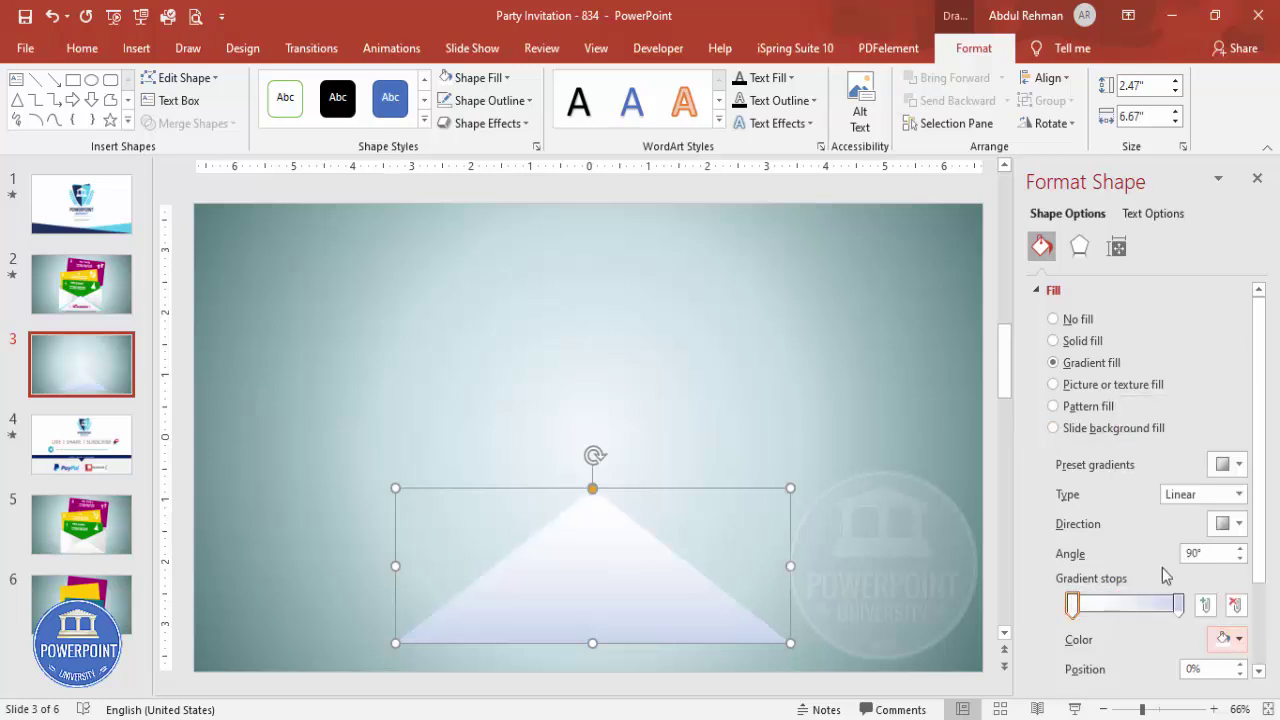
# Set the right stop to near-white, angle the gradient at 270°, and copy the triangle upward.
pyautogui.click(1180, 604)
pyautogui.click(1228, 639)
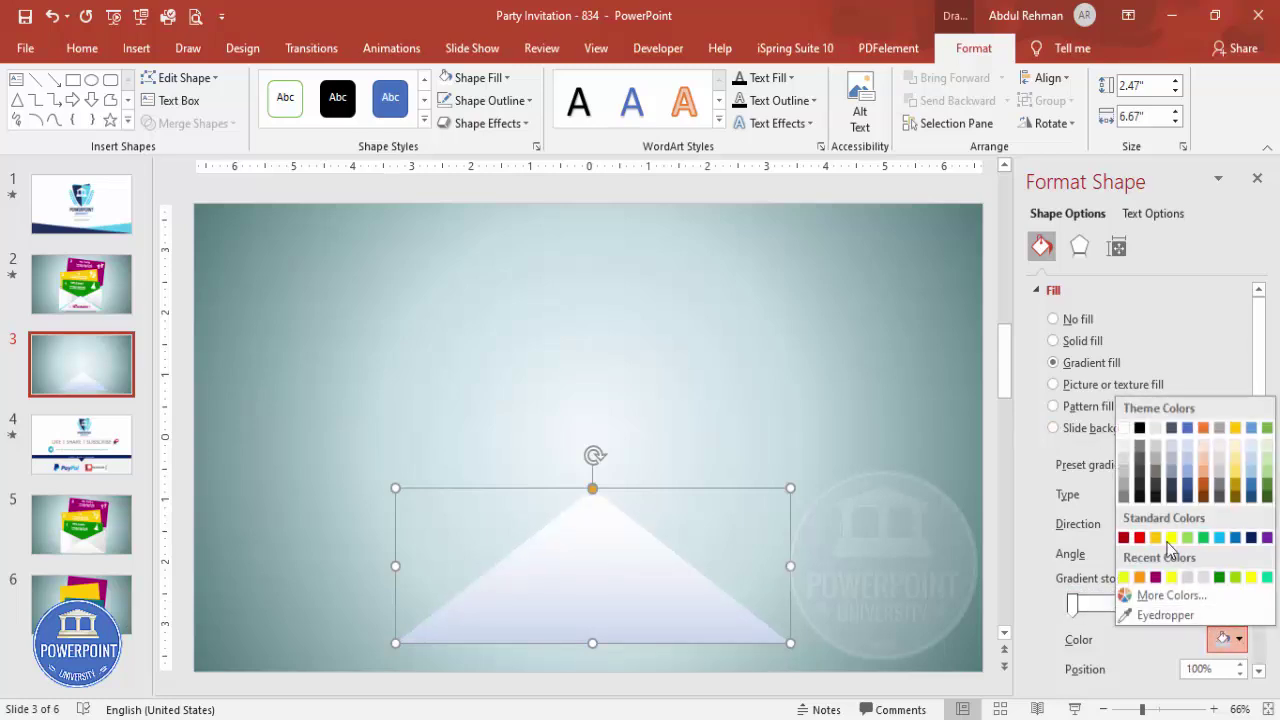
pyautogui.click(1124, 448)
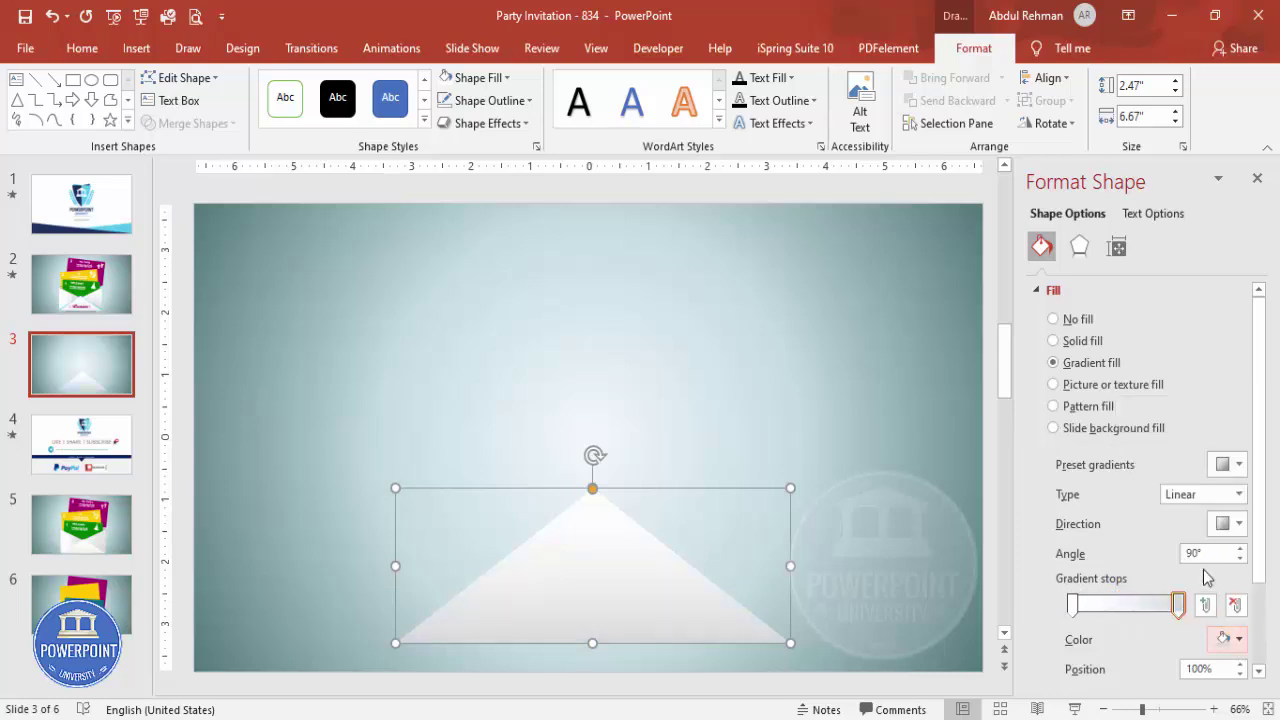
pyautogui.click(1230, 523)
pyautogui.click(1130, 605)
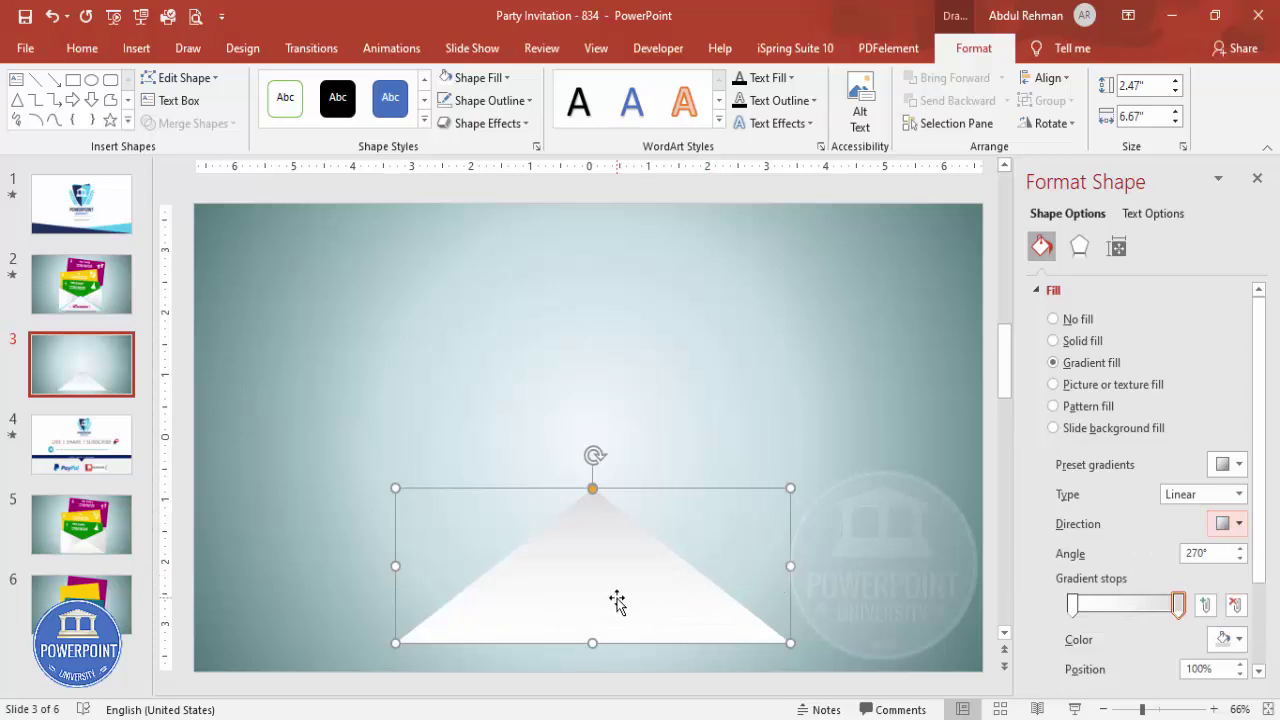
pyautogui.moveTo(617, 597); pyautogui.dragTo(674, 469)
# Rotate the copy 90° clockwise, fit it as the left flap behind the bottom triangle, and move its right gradient stop to 86%.
pyautogui.click(1050, 123)
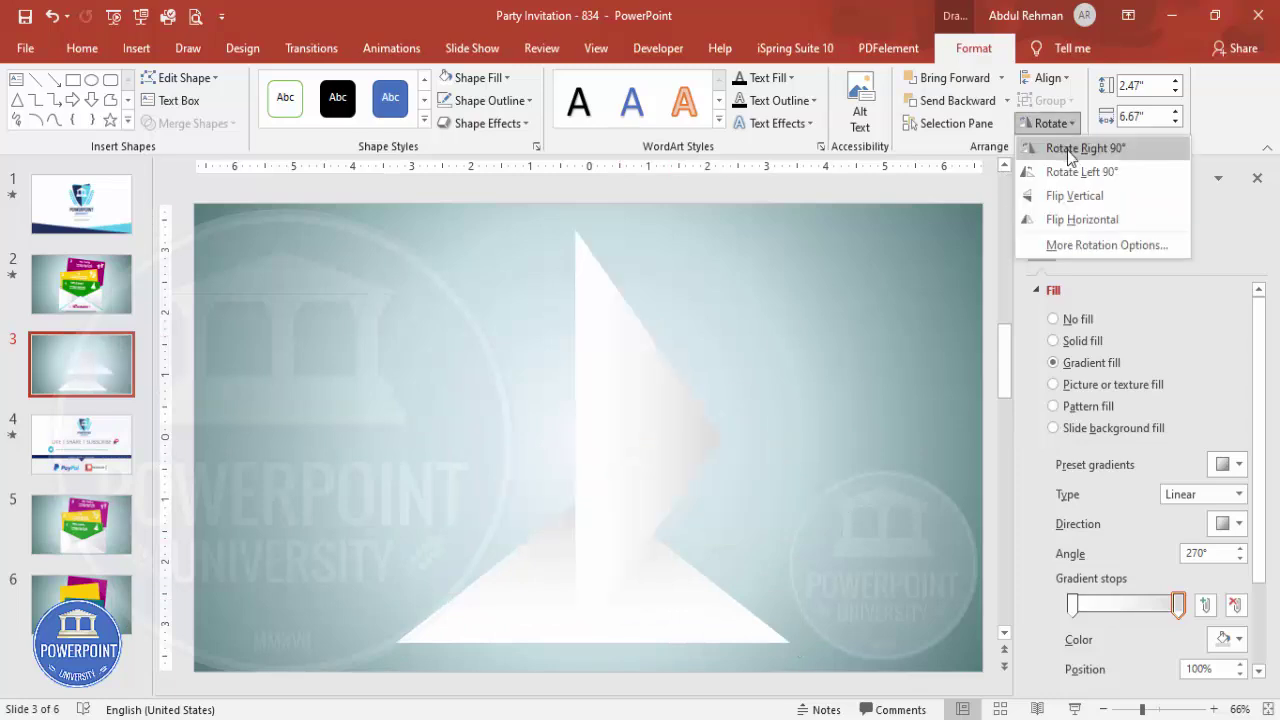
pyautogui.click(1085, 150)
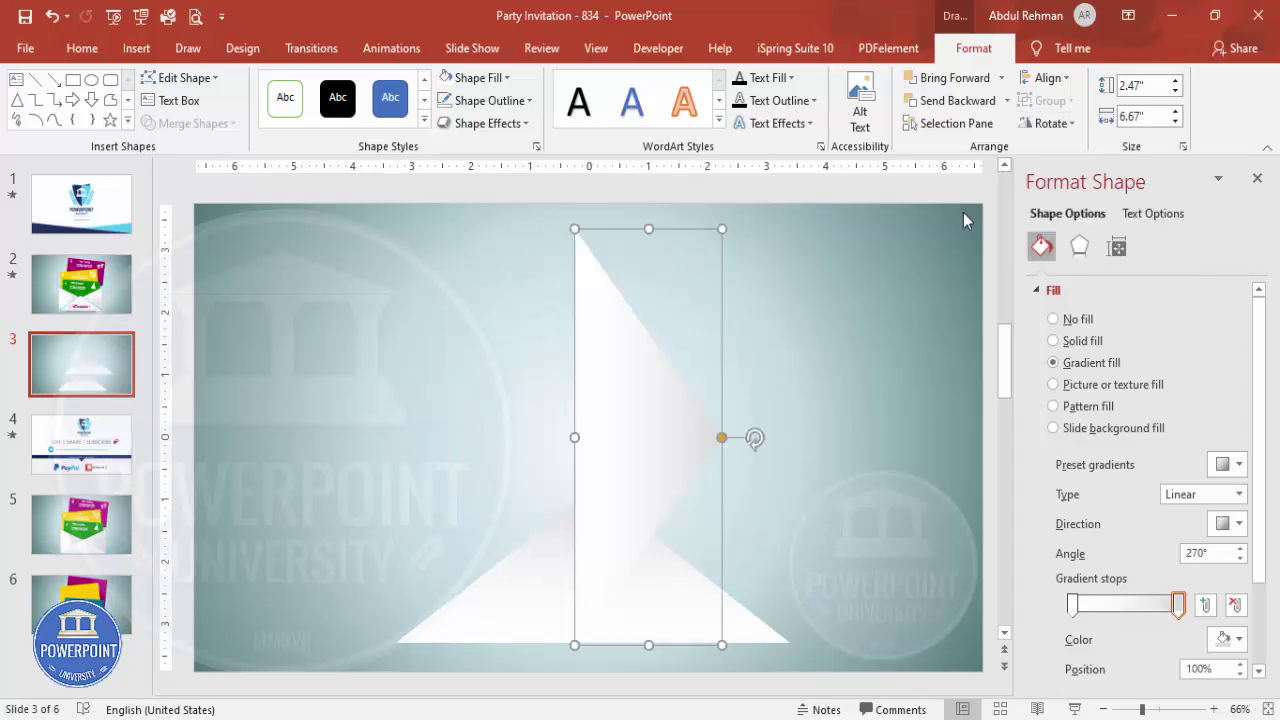
pyautogui.moveTo(634, 426); pyautogui.dragTo(456, 428)
pyautogui.moveTo(469, 232); pyautogui.dragTo(480, 406)
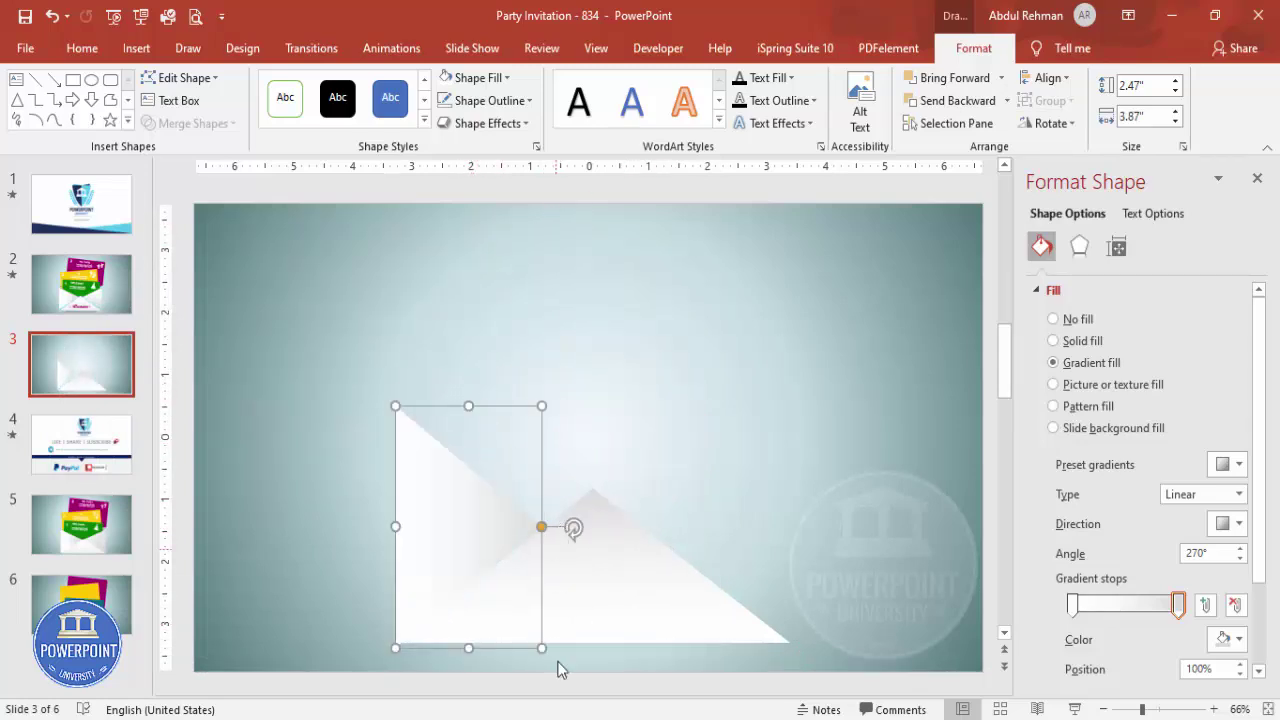
pyautogui.moveTo(546, 651); pyautogui.dragTo(612, 645)
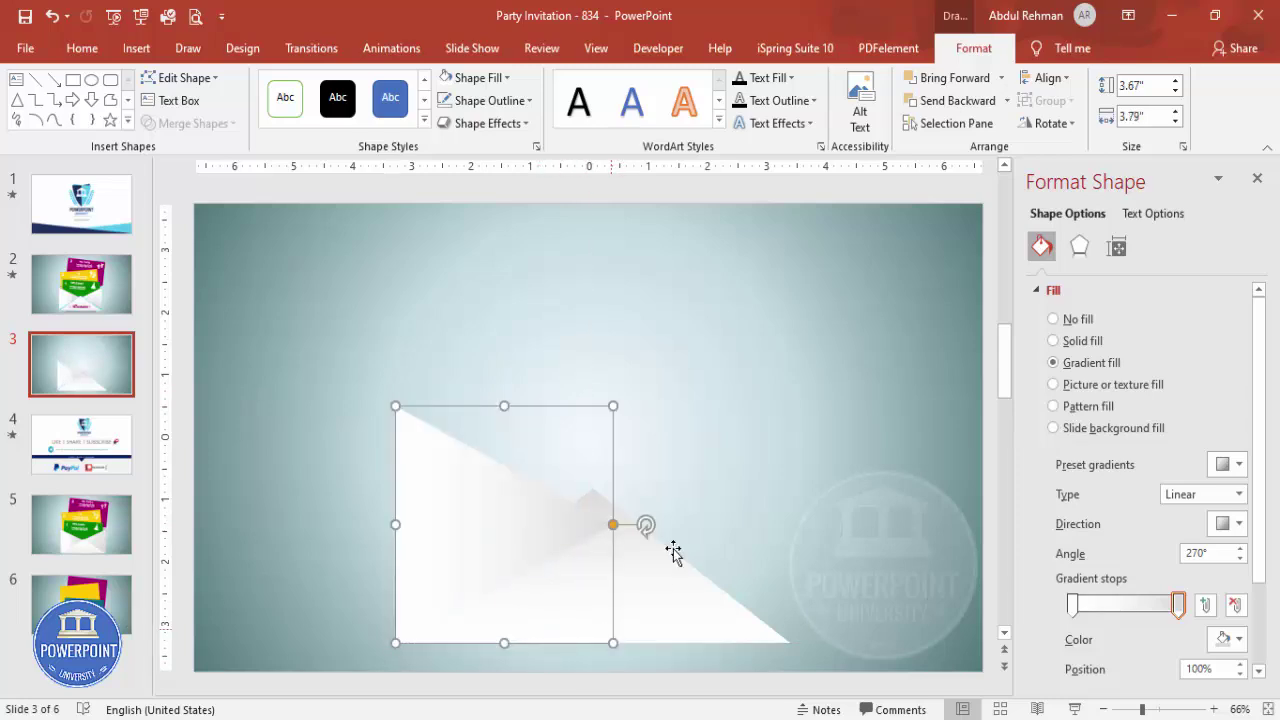
pyautogui.click(979, 107)
pyautogui.moveTo(1172, 612); pyautogui.dragTo(1158, 612)
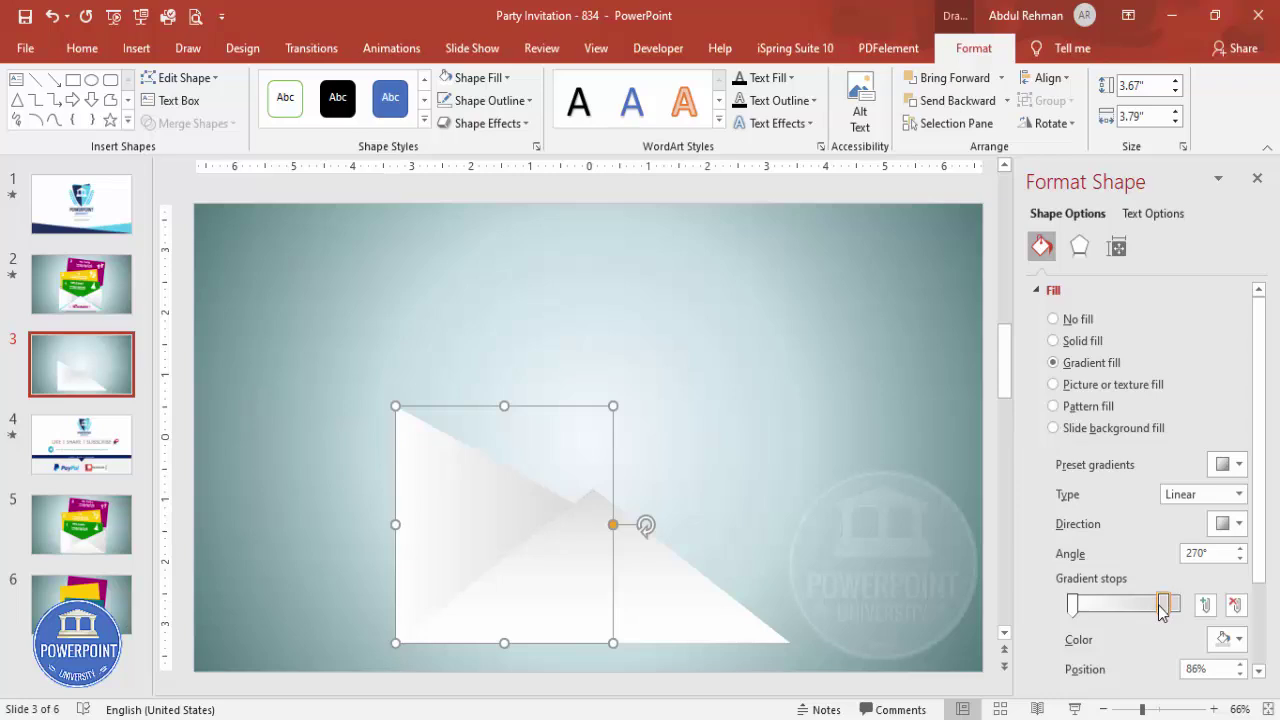
pyautogui.click(700, 463)
# Duplicate the left flap, flip it horizontally as the right flap, and send it behind the bottom triangle.
pyautogui.click(470, 496)
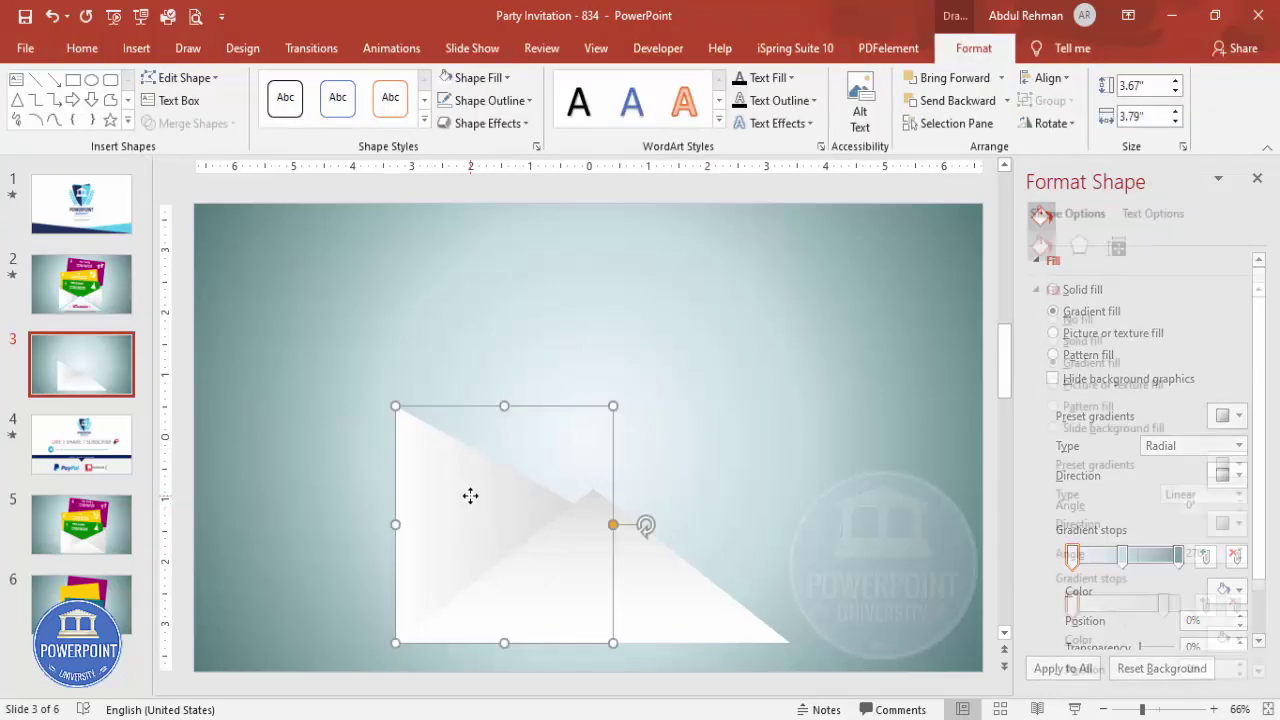
pyautogui.moveTo(470, 496); pyautogui.dragTo(686, 479)
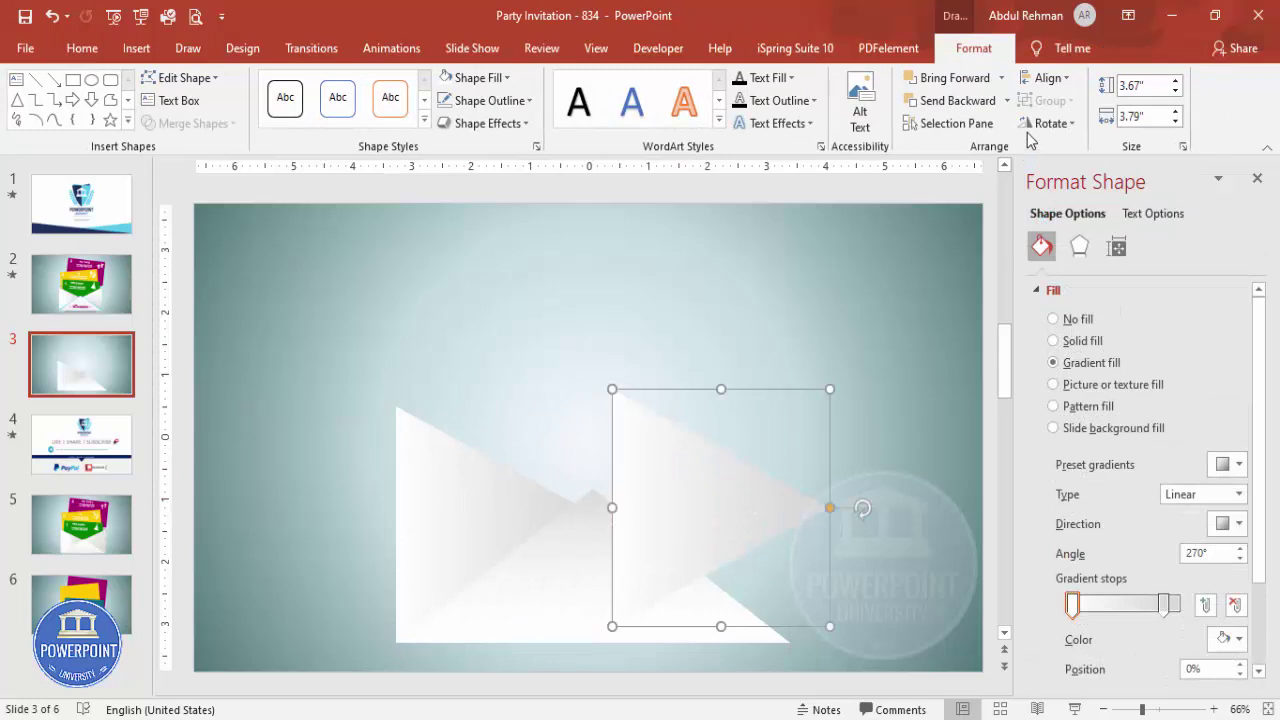
pyautogui.click(1048, 123)
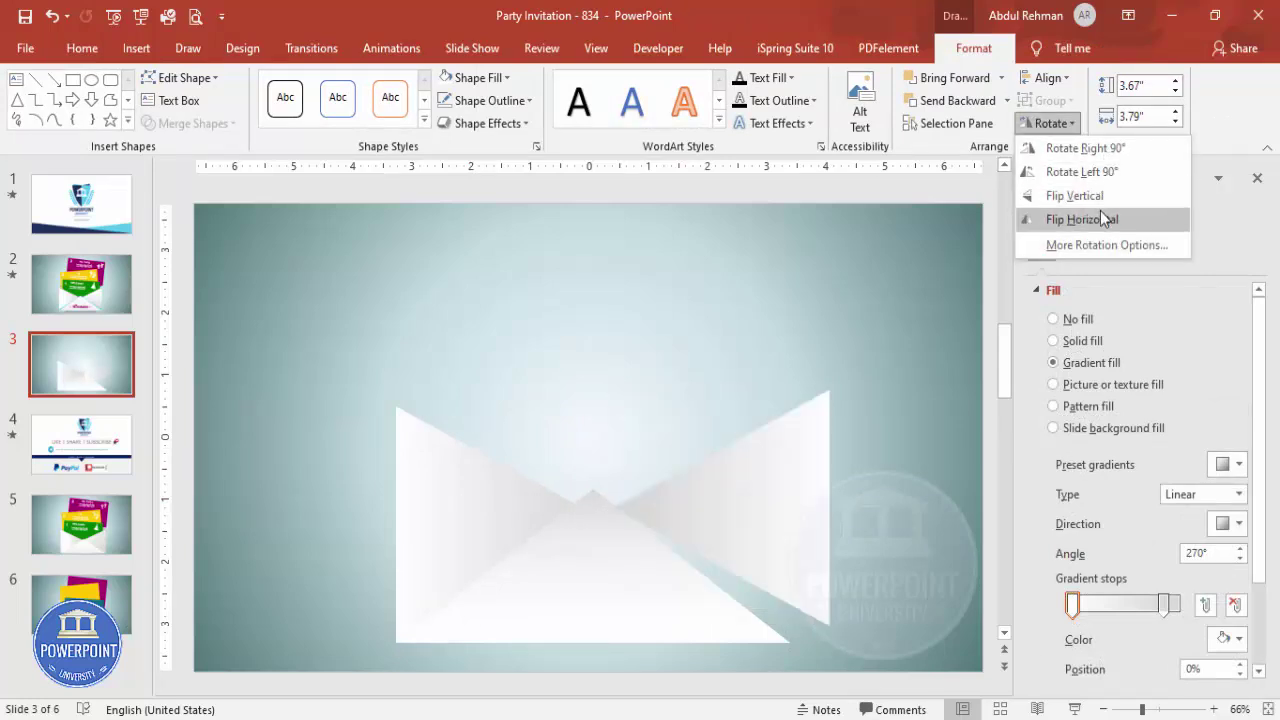
pyautogui.click(1120, 222)
pyautogui.moveTo(815, 490); pyautogui.dragTo(777, 522)
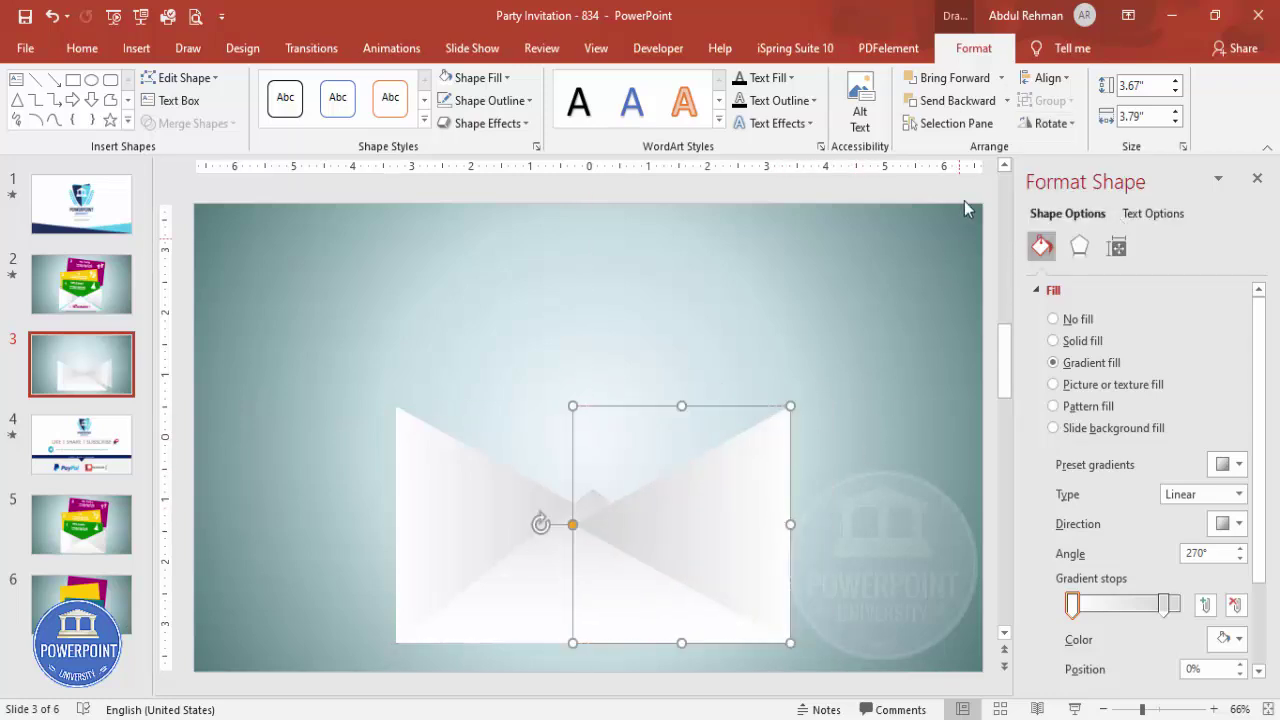
pyautogui.click(1006, 100)
pyautogui.click(950, 124)
pyautogui.click(871, 321)
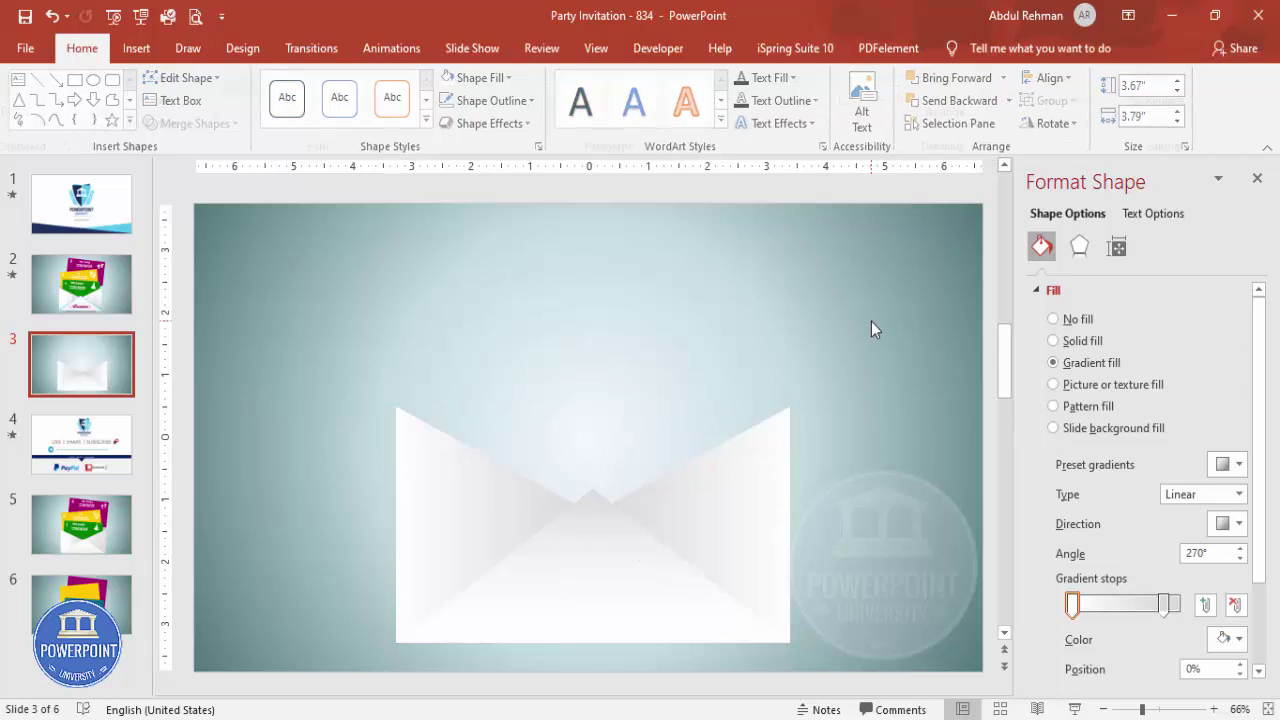
pyautogui.click(618, 570)
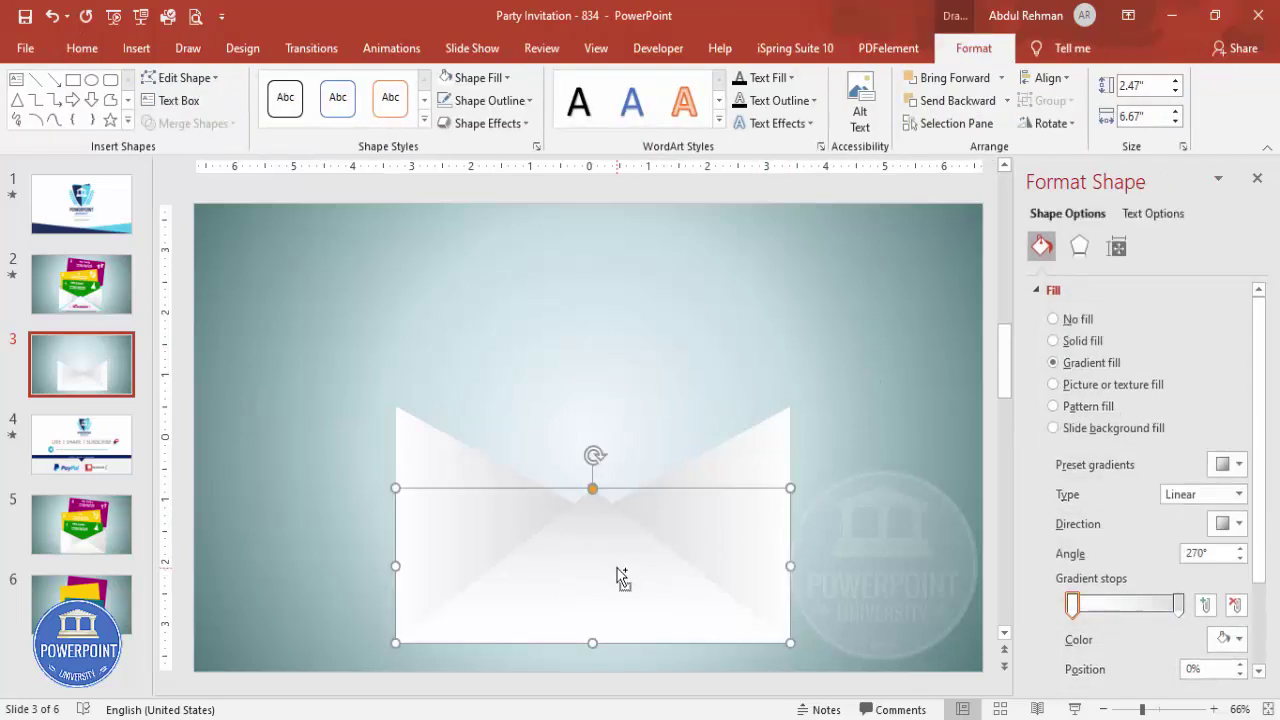
# Place a Light Blue copy of the bottom triangle just behind it, offset so thin blue edges show.
pyautogui.moveTo(618, 570); pyautogui.dragTo(655, 467)
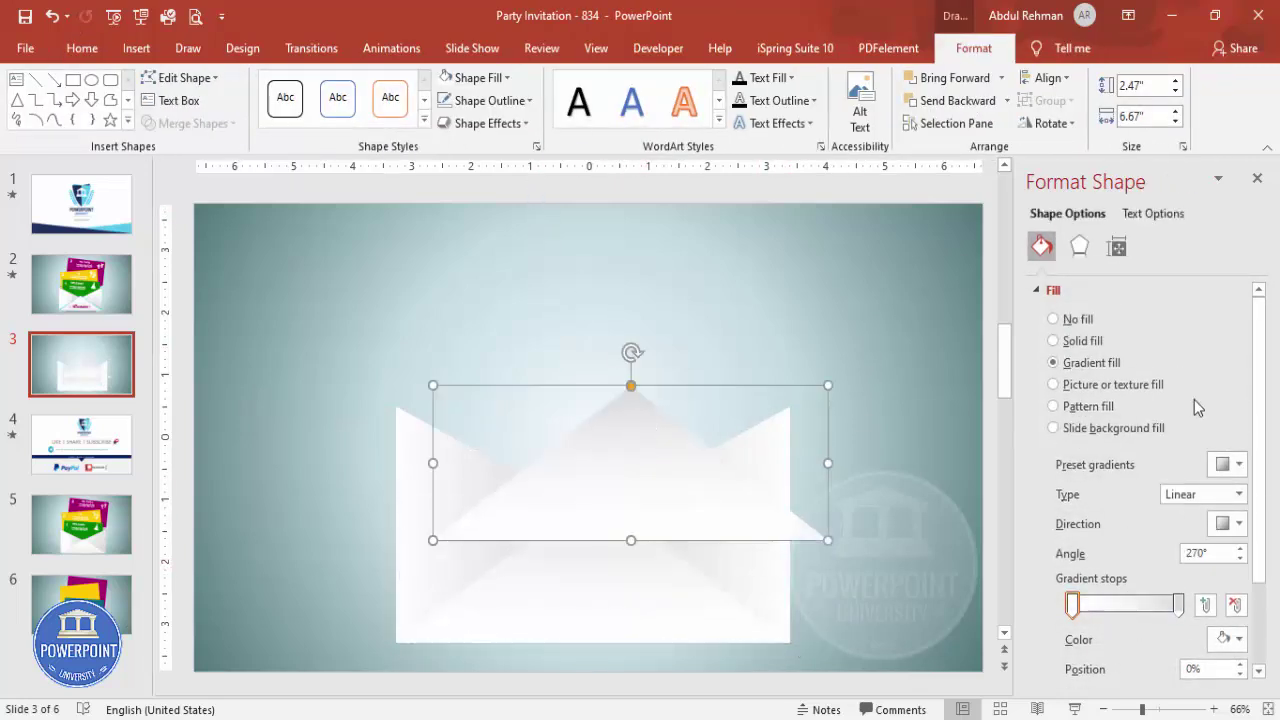
pyautogui.click(1099, 341)
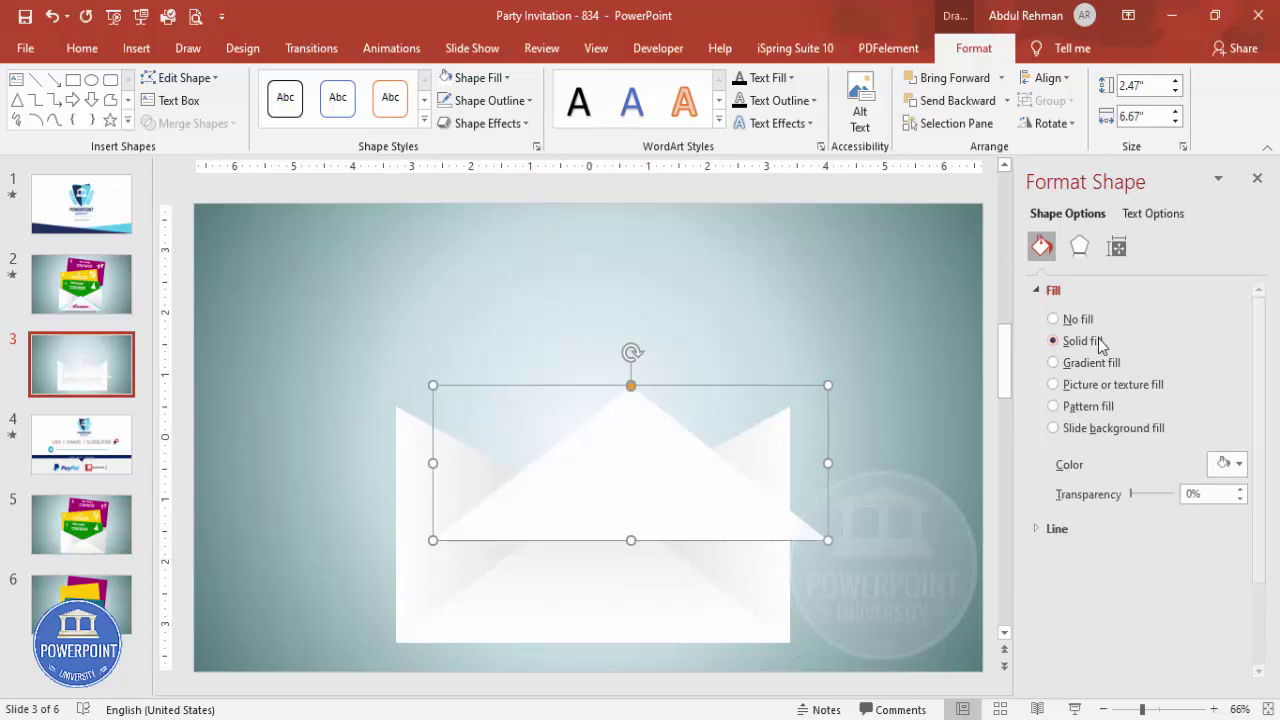
pyautogui.click(1226, 465)
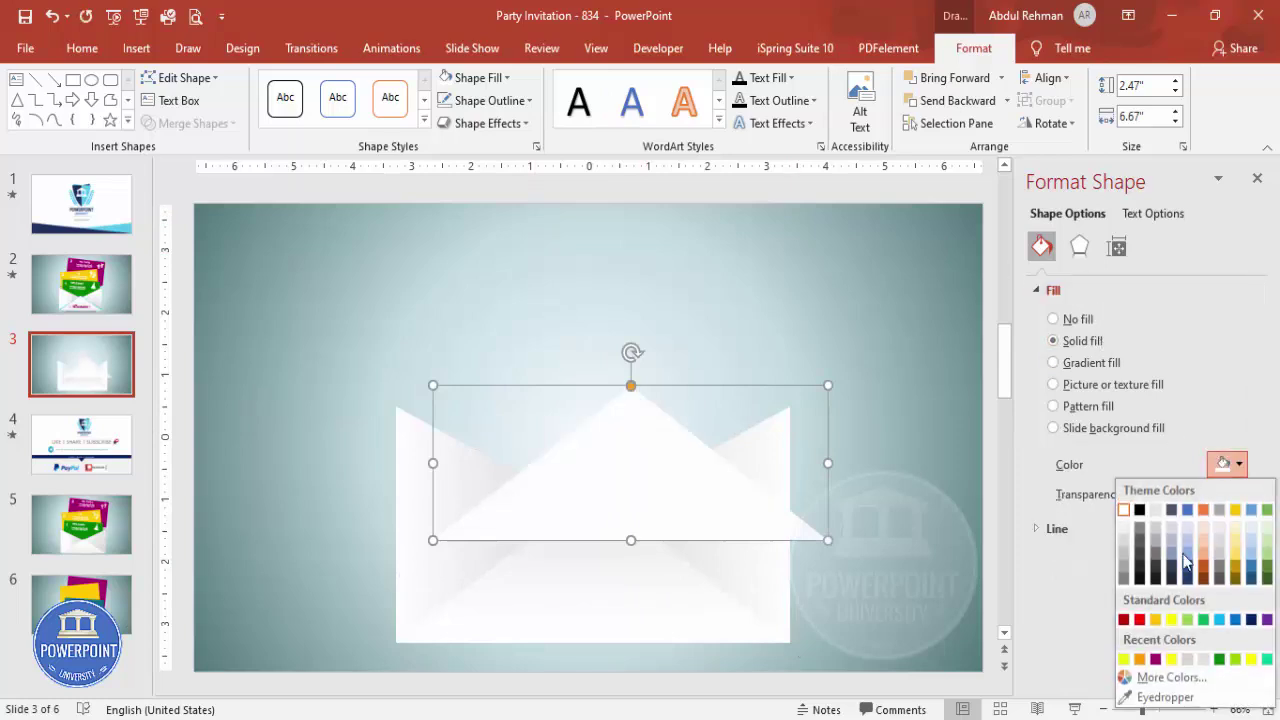
pyautogui.click(1219, 620)
pyautogui.moveTo(620, 488); pyautogui.dragTo(592, 580)
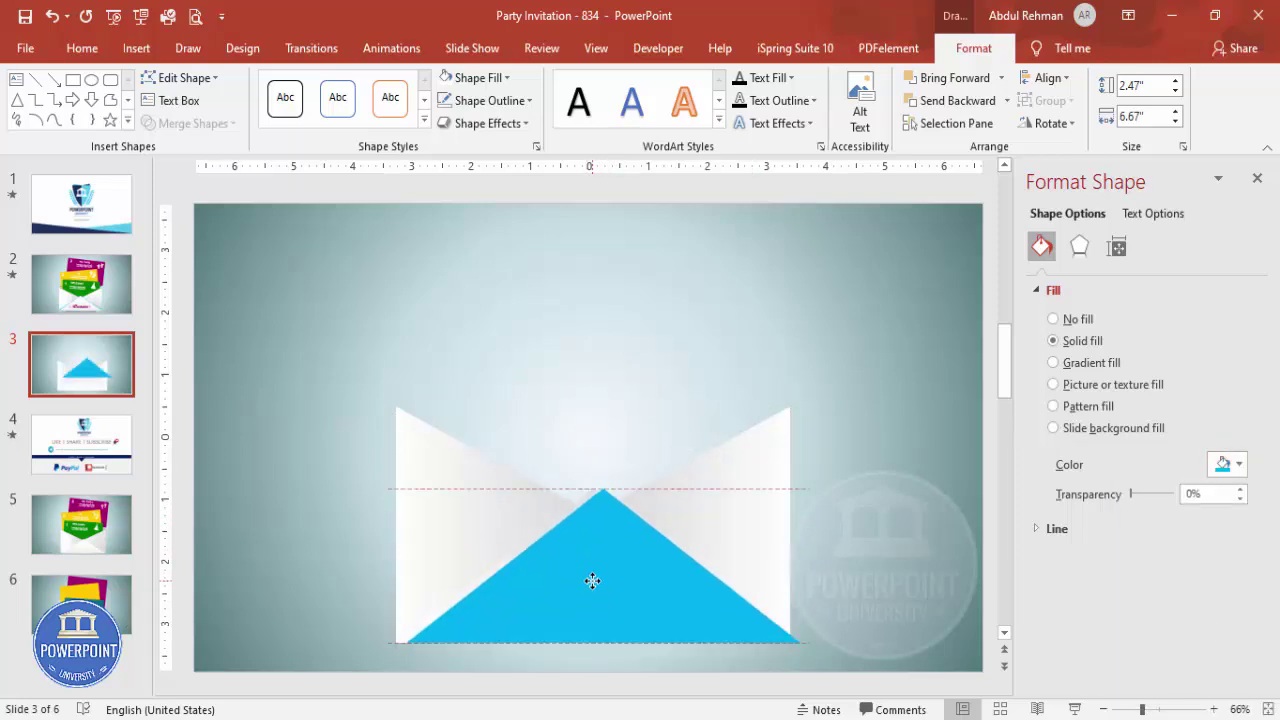
pyautogui.click(958, 101)
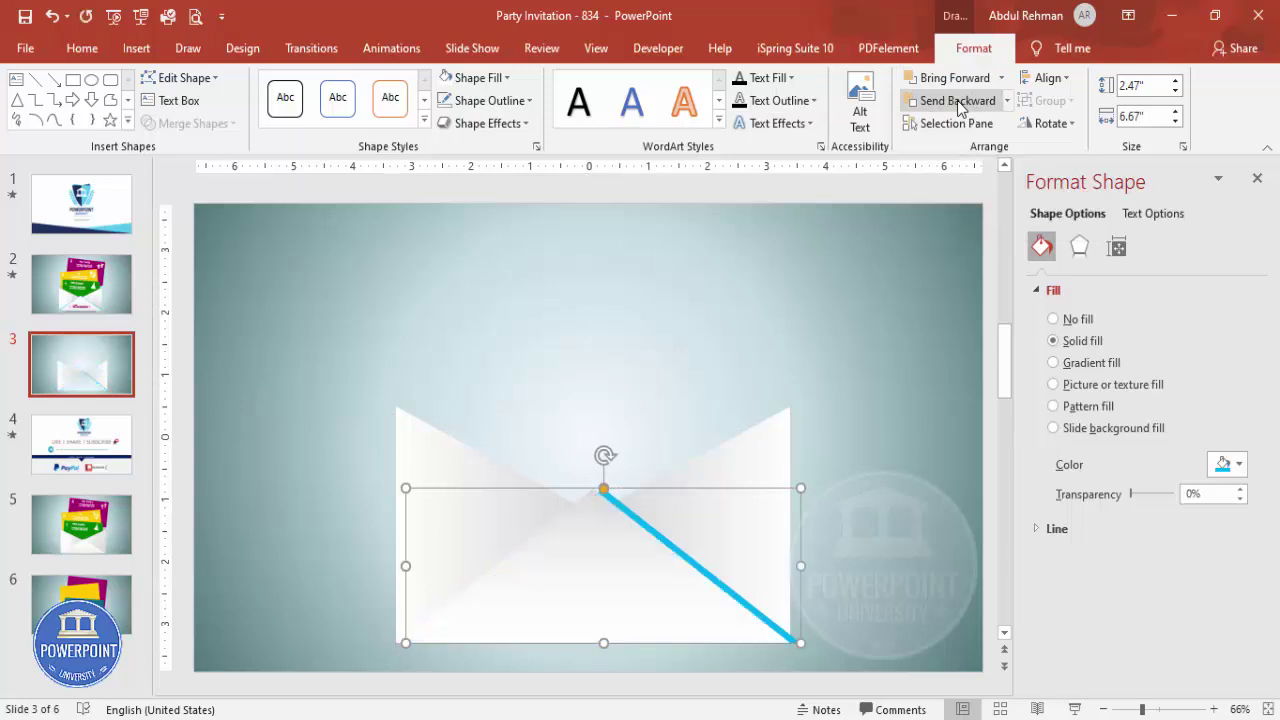
pyautogui.moveTo(654, 491); pyautogui.dragTo(648, 490)
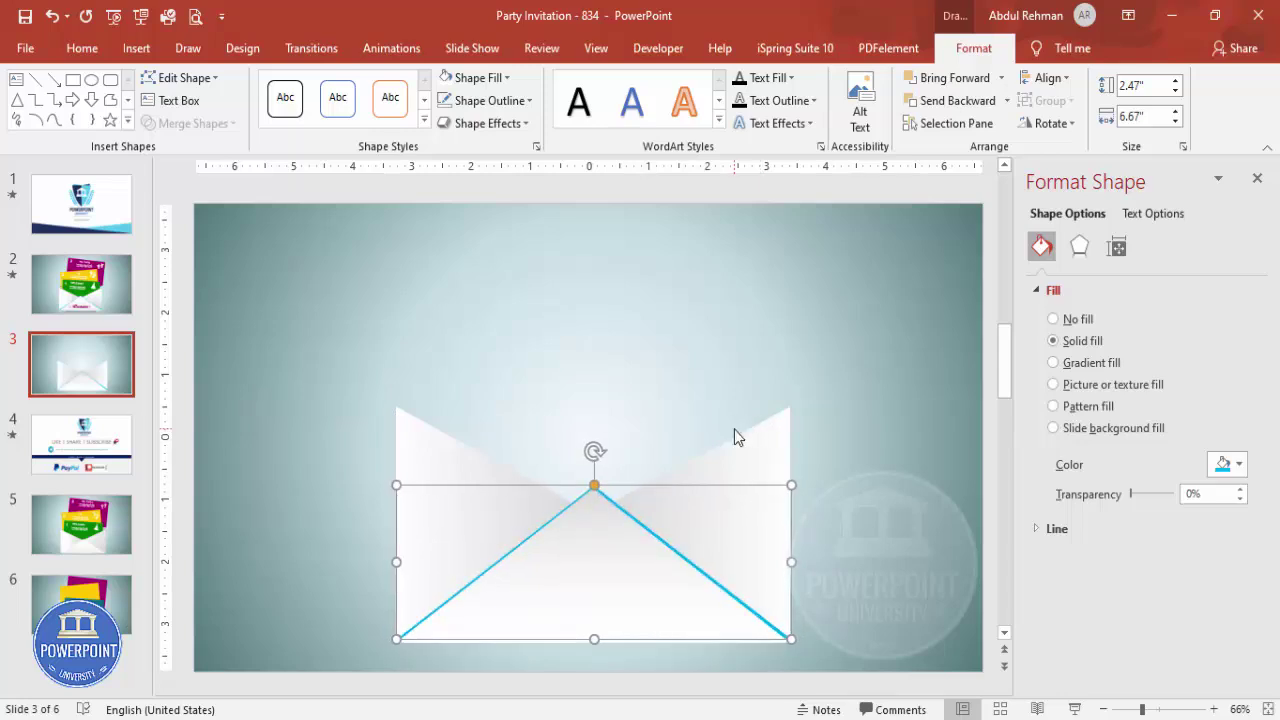
pyautogui.hotkey('ctrl', 'Right')
# Copy the front triangle upward, fill it solid grey, and set it on the envelope's top edge.
pyautogui.click(831, 437)
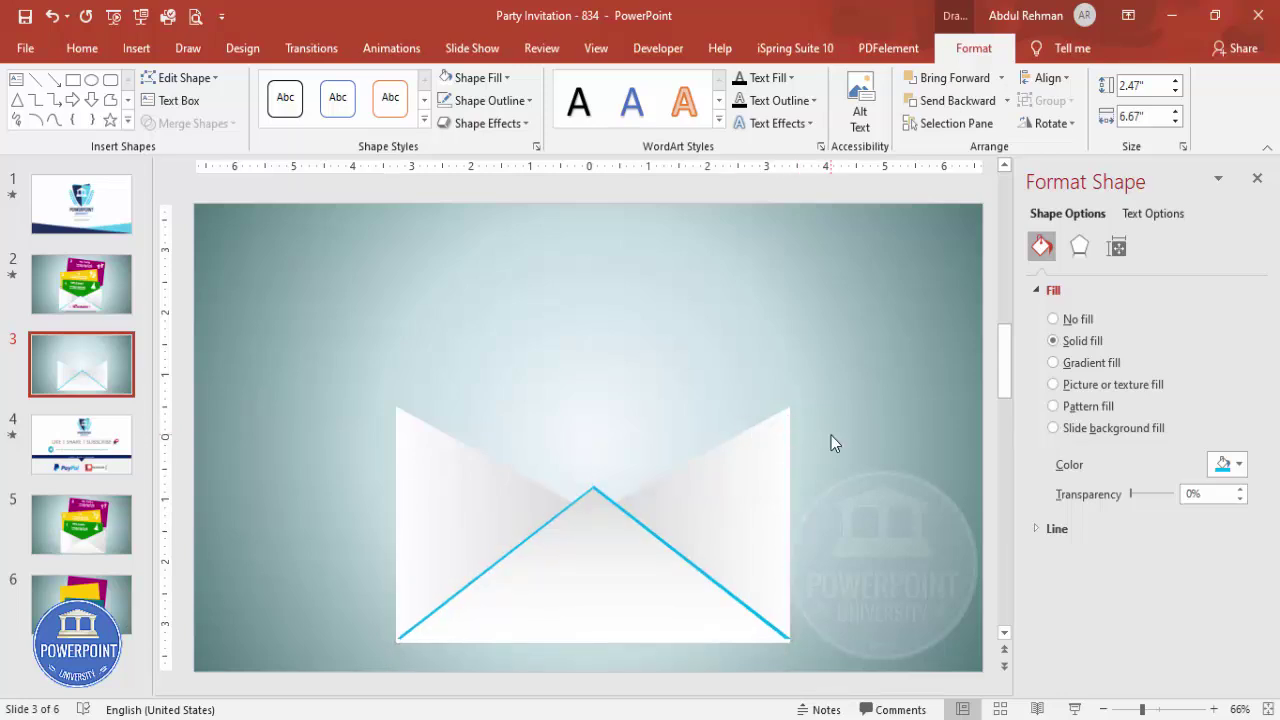
pyautogui.click(618, 586)
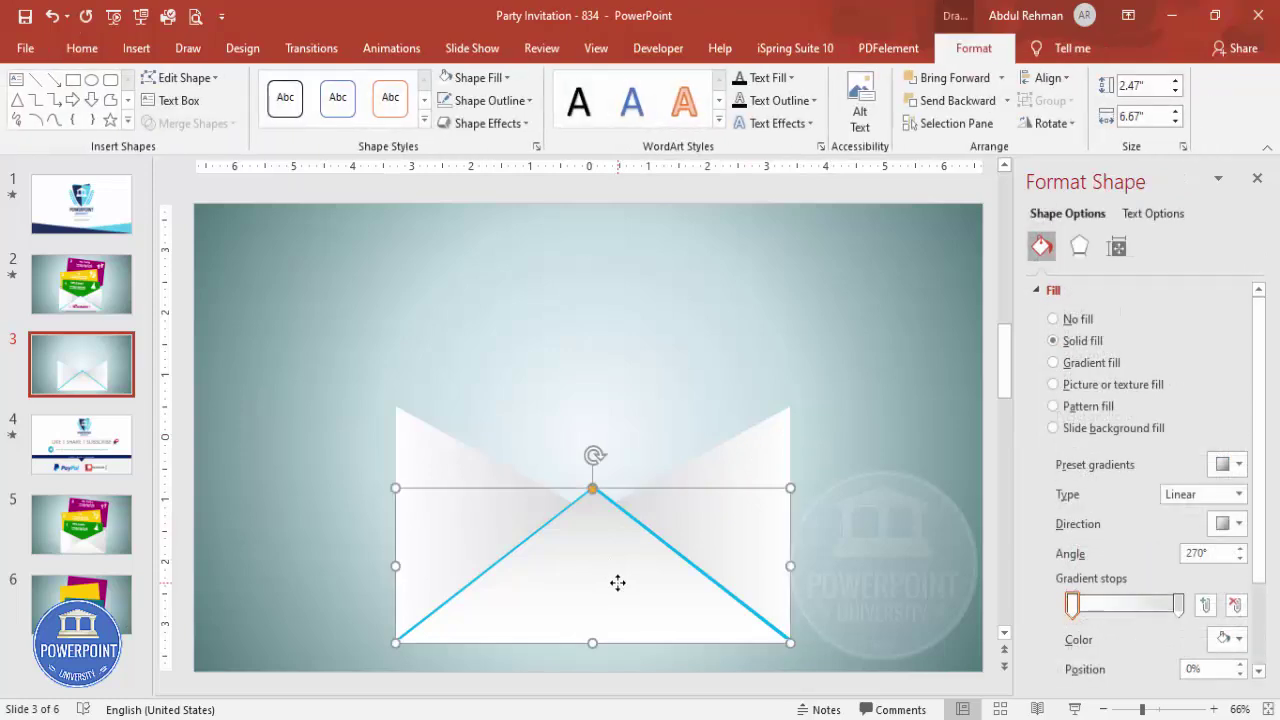
pyautogui.moveTo(618, 582); pyautogui.dragTo(665, 377)
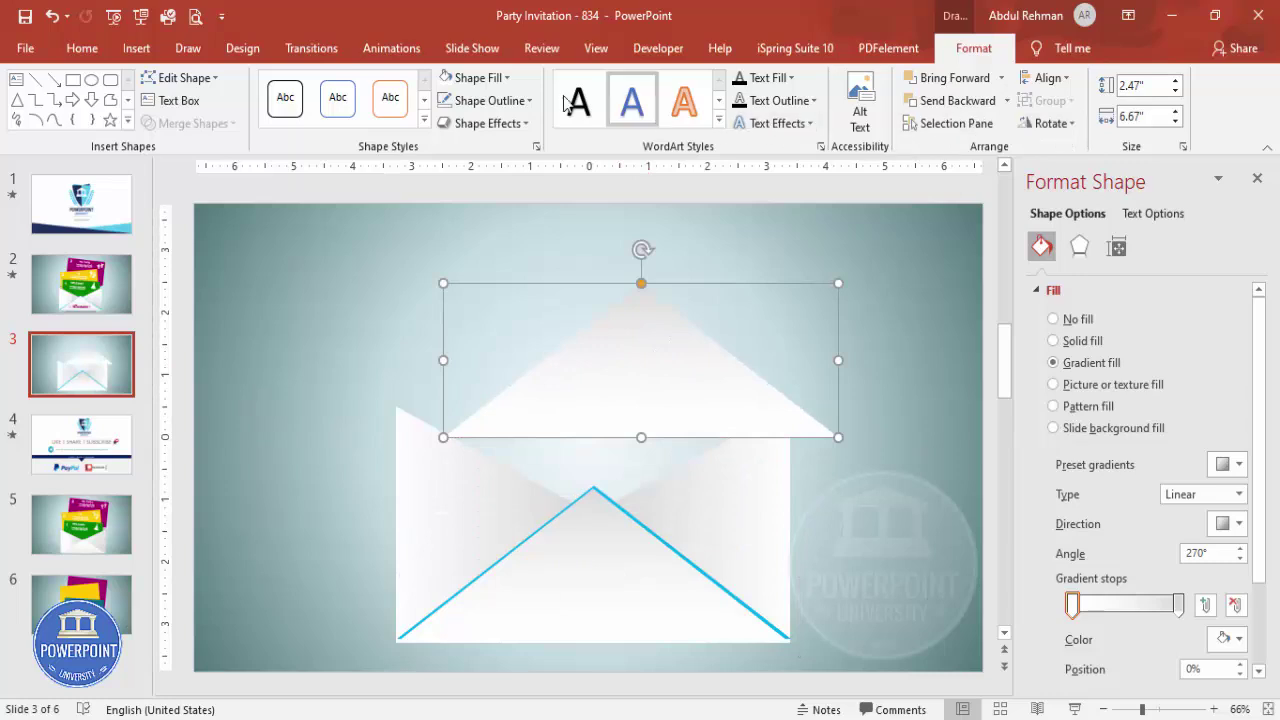
pyautogui.click(485, 79)
pyautogui.click(1095, 343)
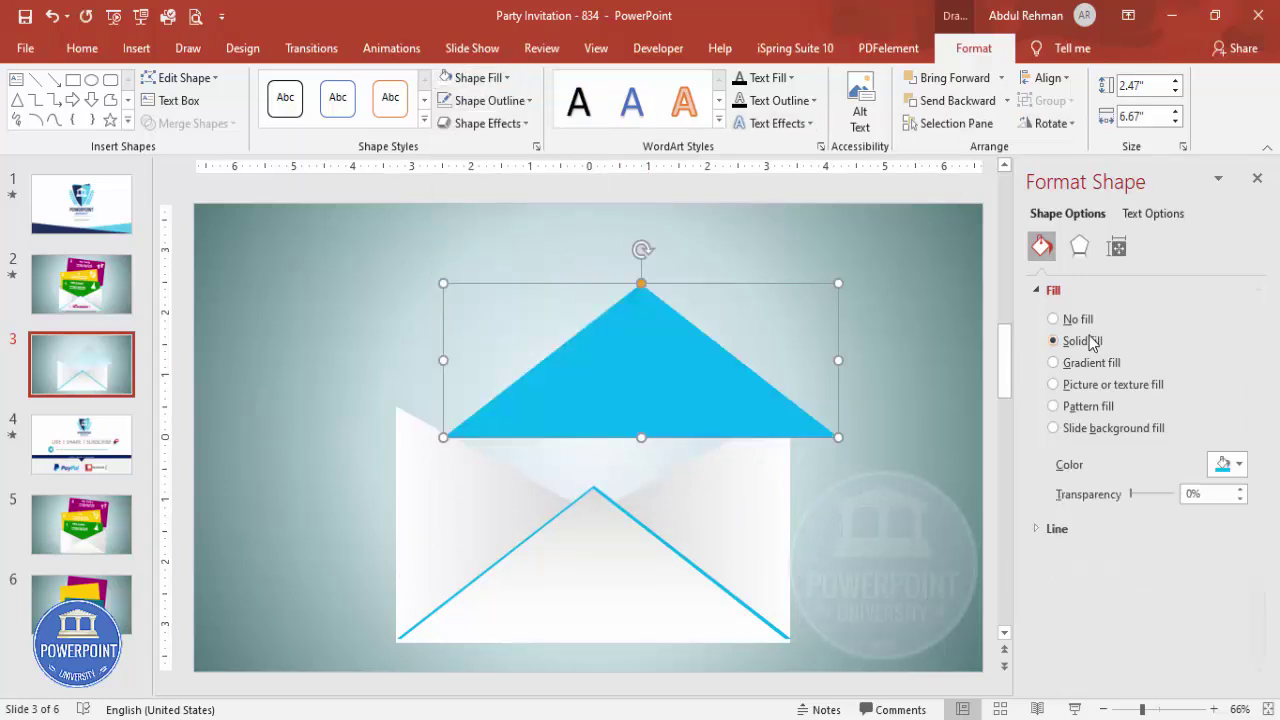
pyautogui.click(1224, 464)
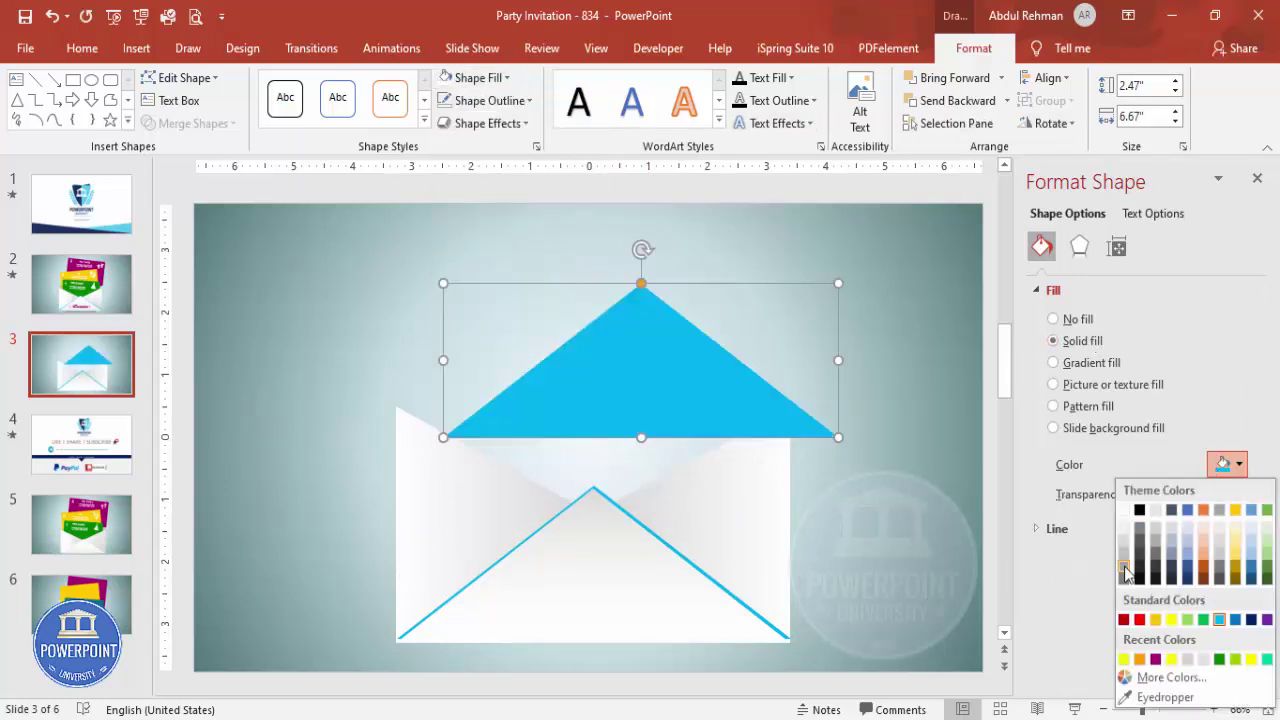
pyautogui.click(1125, 570)
pyautogui.moveTo(686, 380); pyautogui.dragTo(628, 344)
pyautogui.click(880, 386)
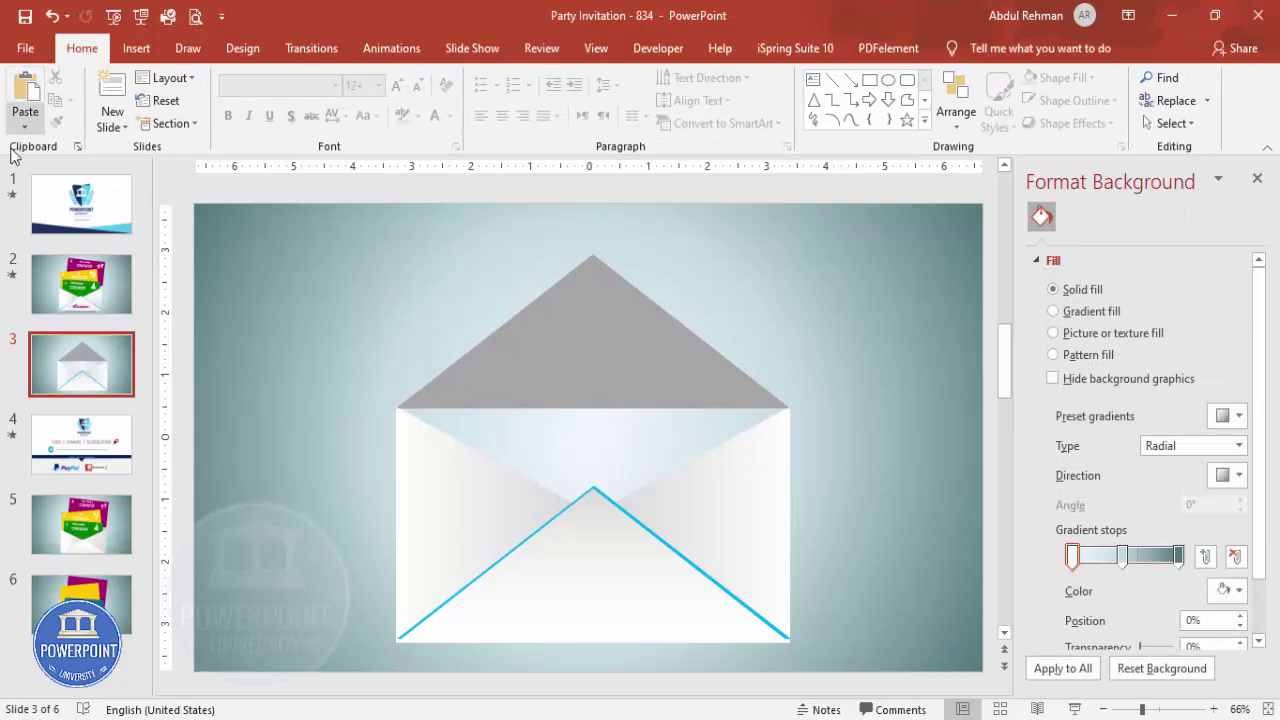
pyautogui.click(136, 48)
# Draw an outline-free grey 6.67" × 2.19" rectangle and send it behind the envelope's front panels.
pyautogui.click(297, 100)
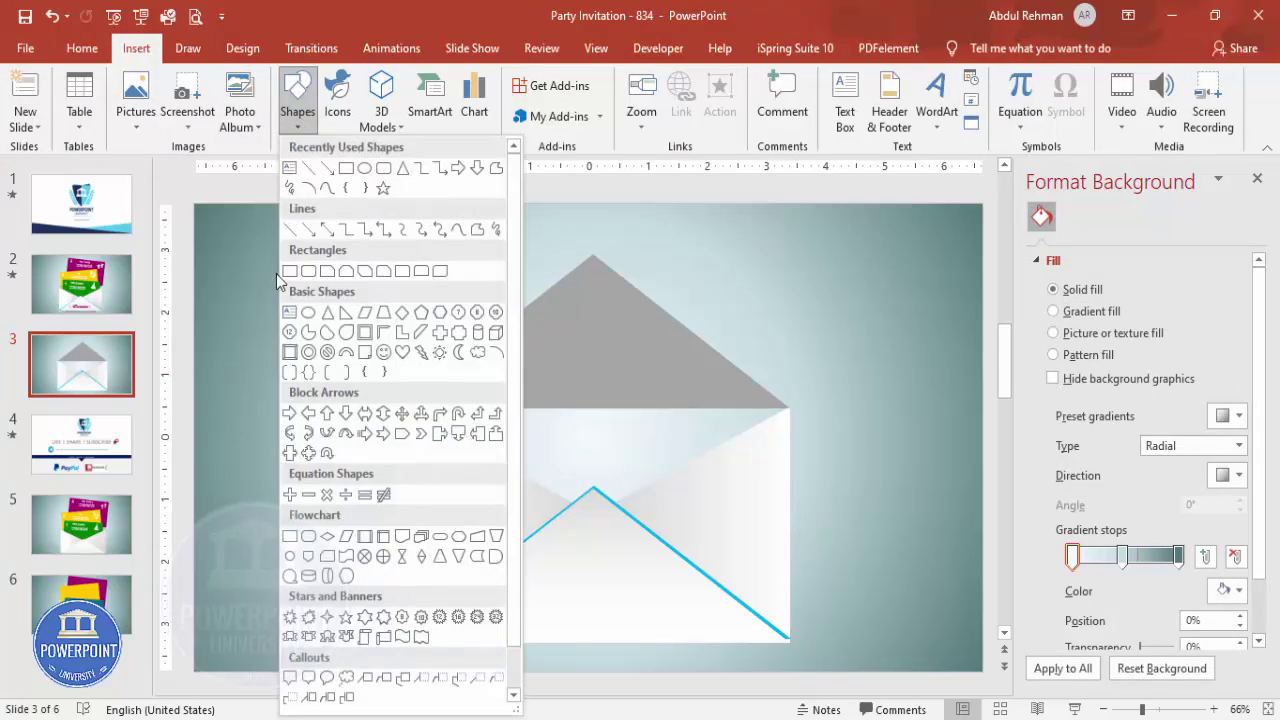
pyautogui.click(290, 271)
pyautogui.moveTo(406, 408); pyautogui.dragTo(790, 545)
pyautogui.click(486, 100)
pyautogui.click(491, 314)
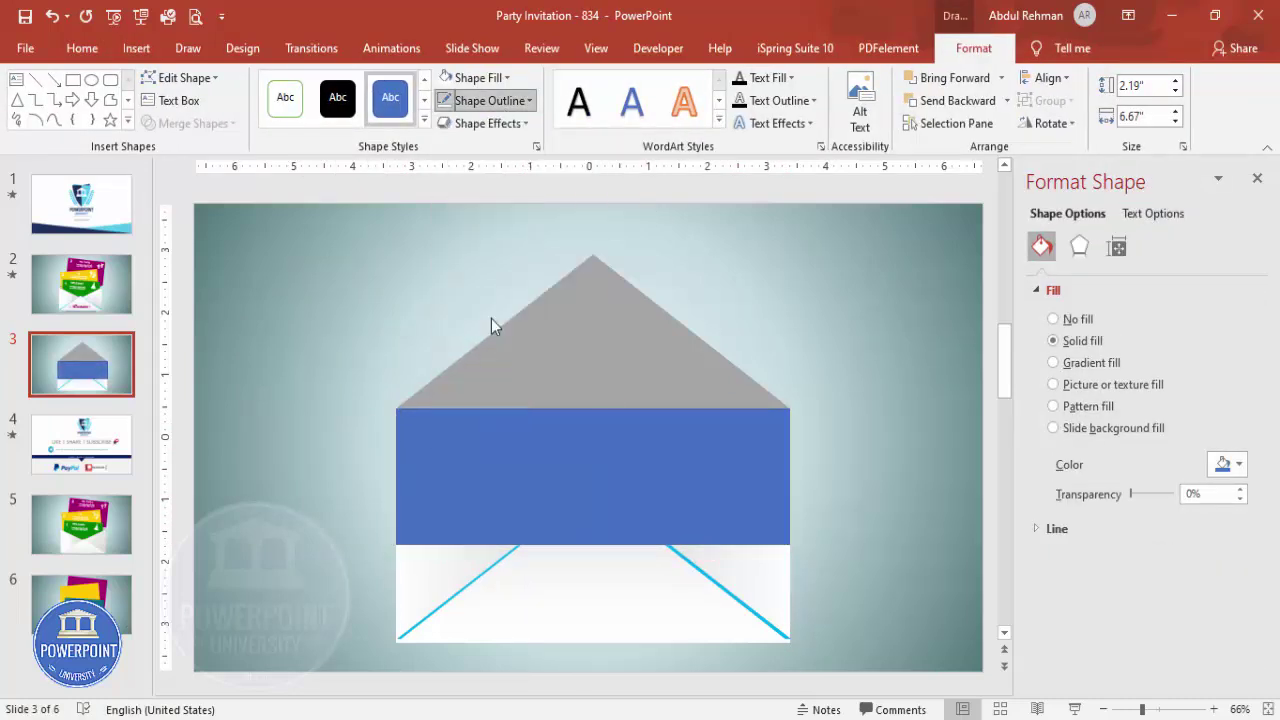
pyautogui.click(472, 77)
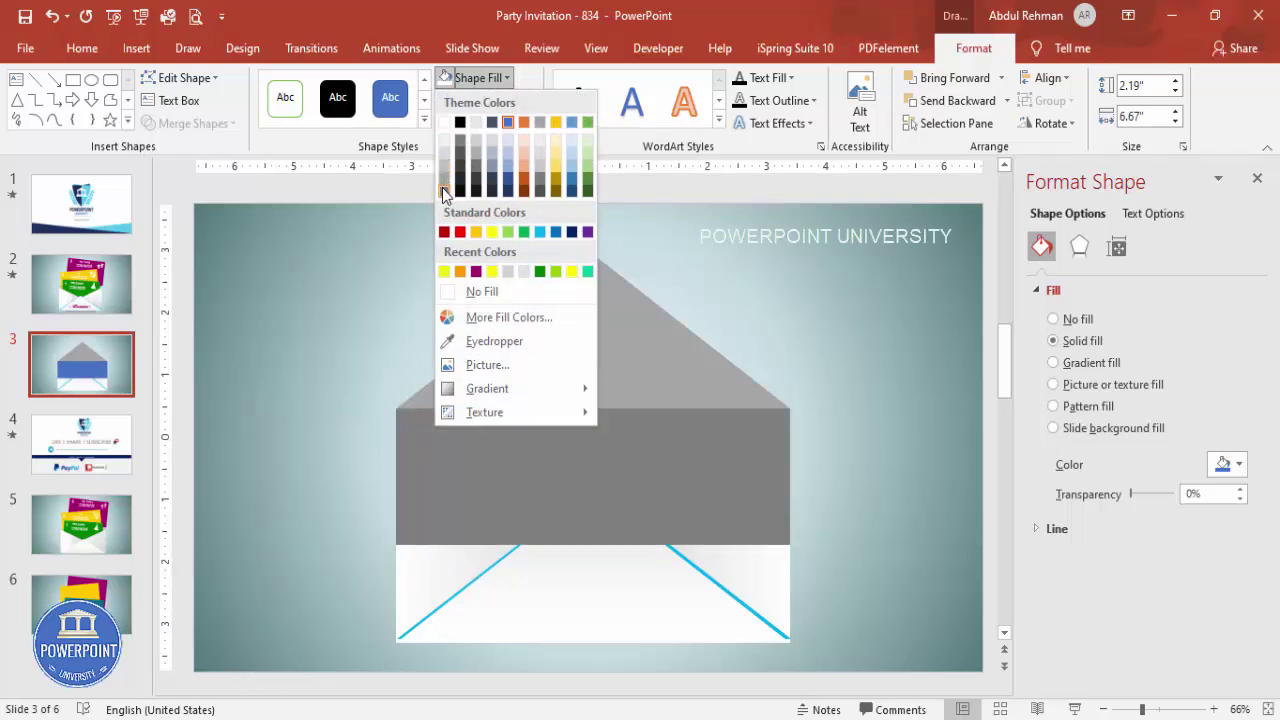
pyautogui.click(442, 187)
pyautogui.click(1006, 100)
pyautogui.click(965, 146)
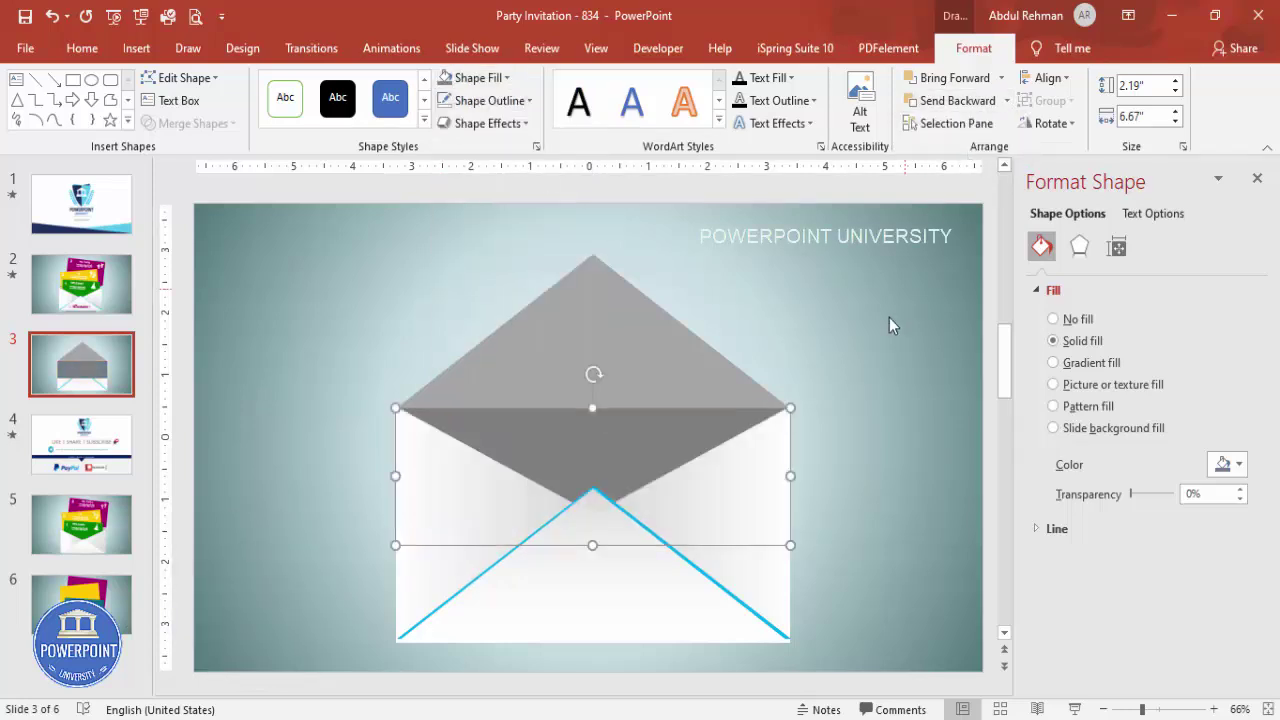
pyautogui.click(878, 345)
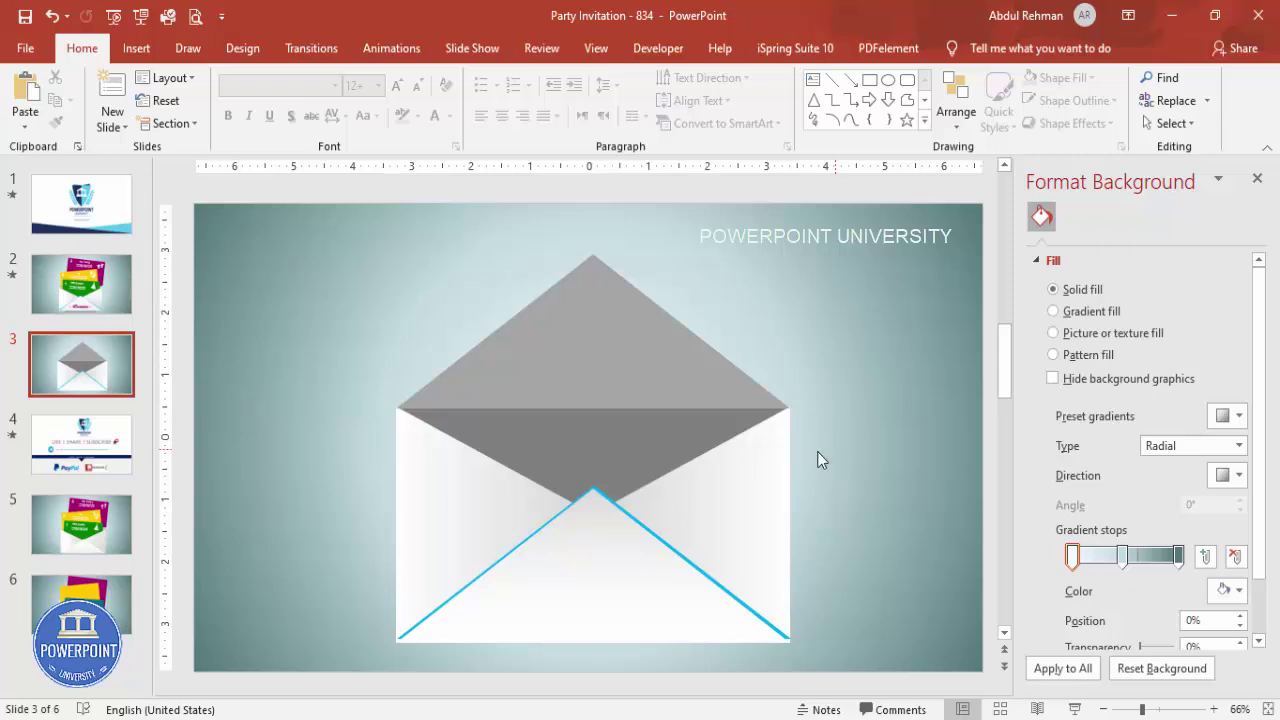
# Copy both side panels, fill the copies black at 80% transparency, and lay them over the envelope sides.
pyautogui.click(481, 468)
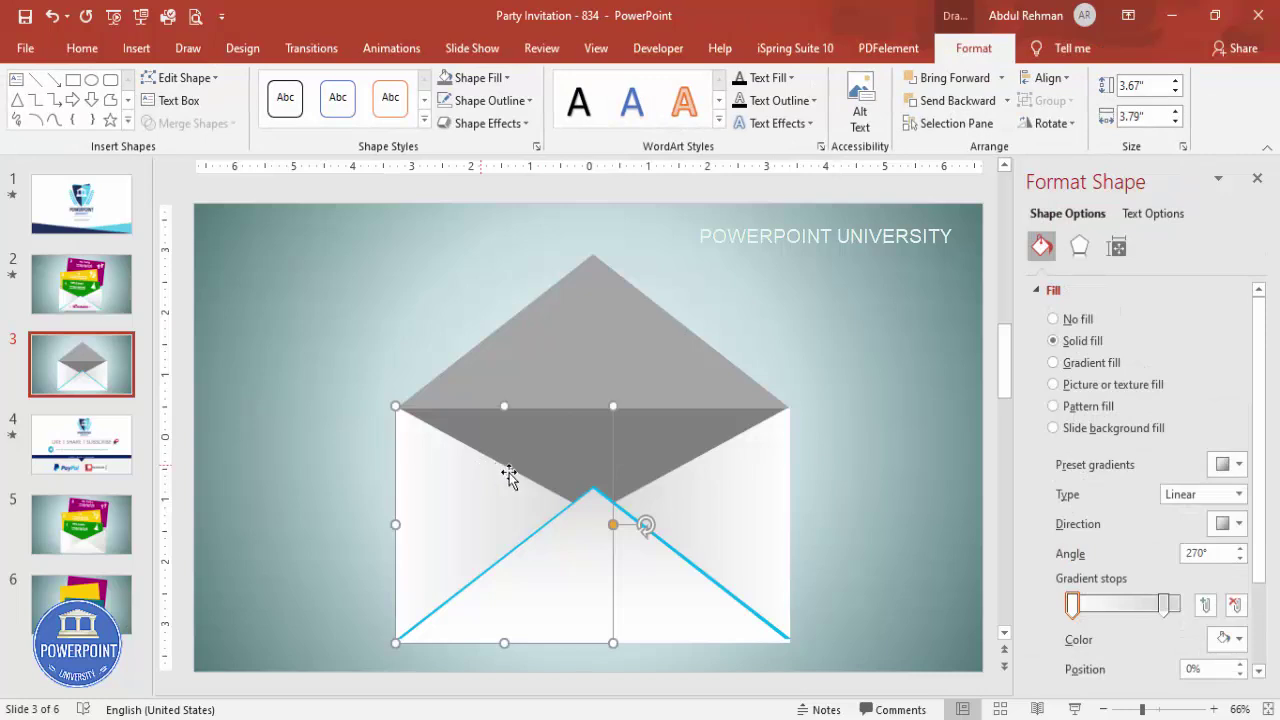
pyautogui.keyDown('shift'); pyautogui.click(724, 490); pyautogui.keyUp('shift')
pyautogui.moveTo(724, 497); pyautogui.dragTo(826, 373)
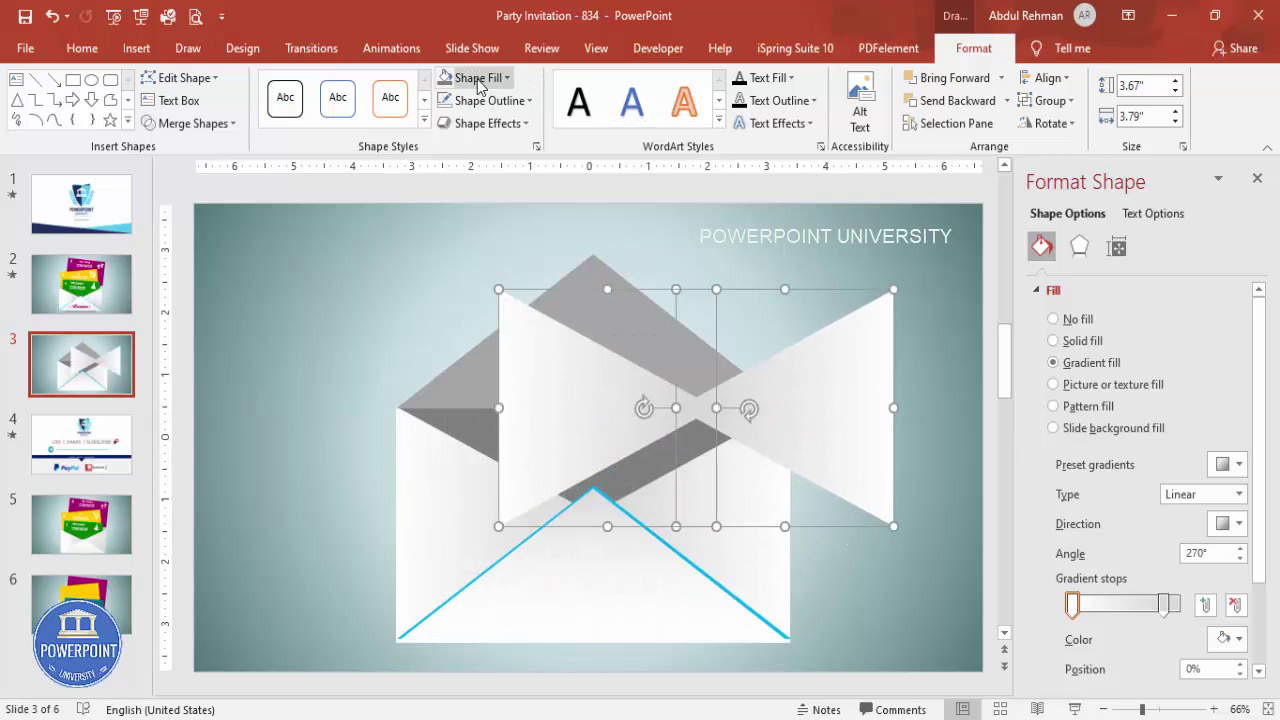
pyautogui.click(1075, 347)
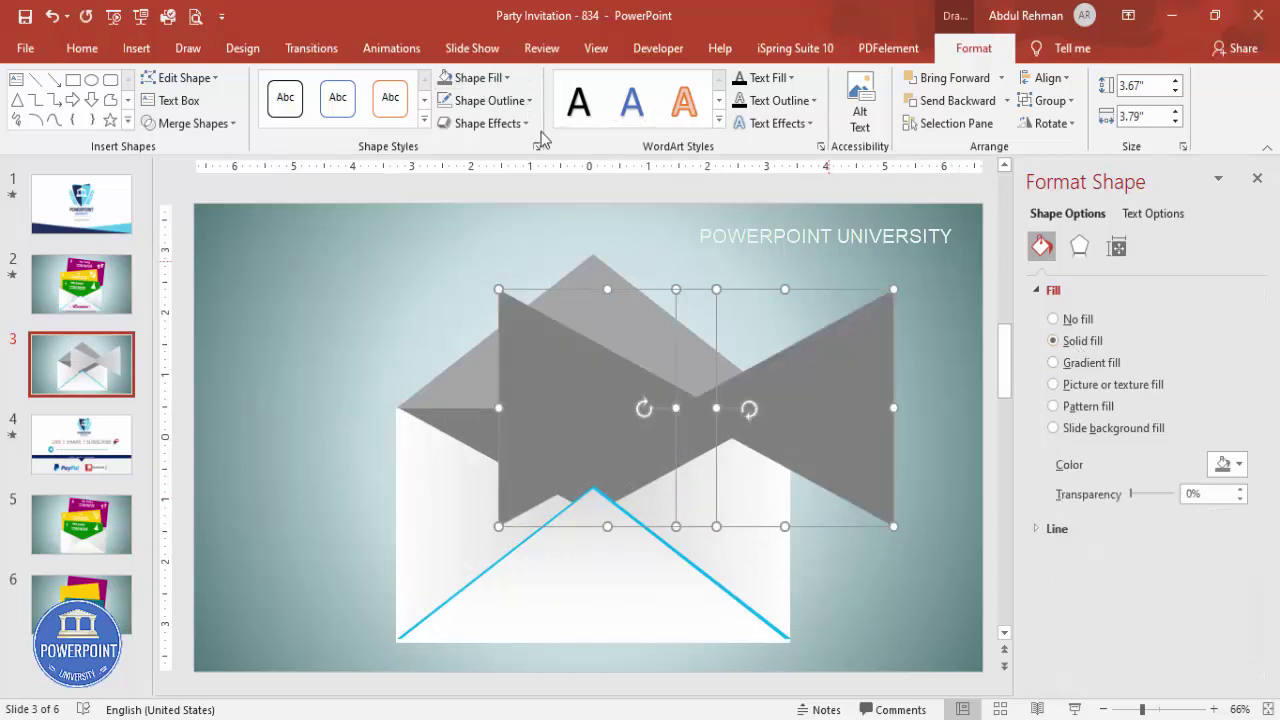
pyautogui.click(478, 77)
pyautogui.click(463, 117)
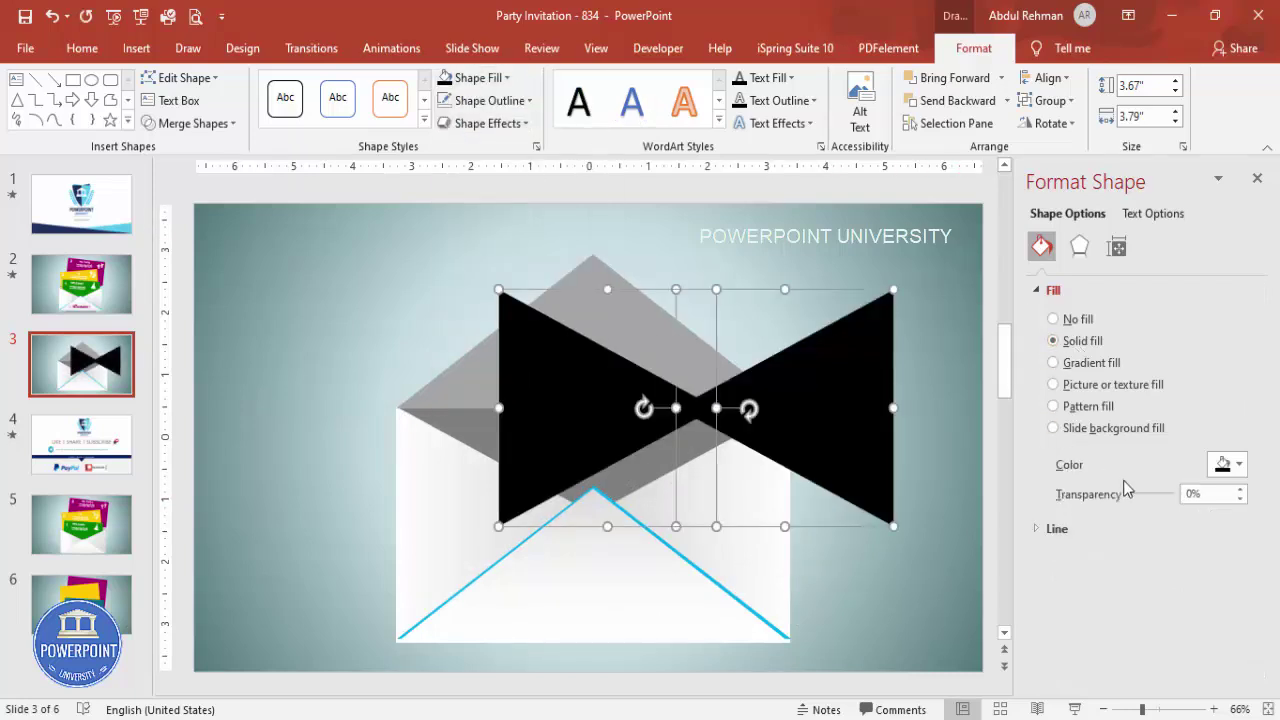
pyautogui.moveTo(1133, 502); pyautogui.dragTo(1168, 504)
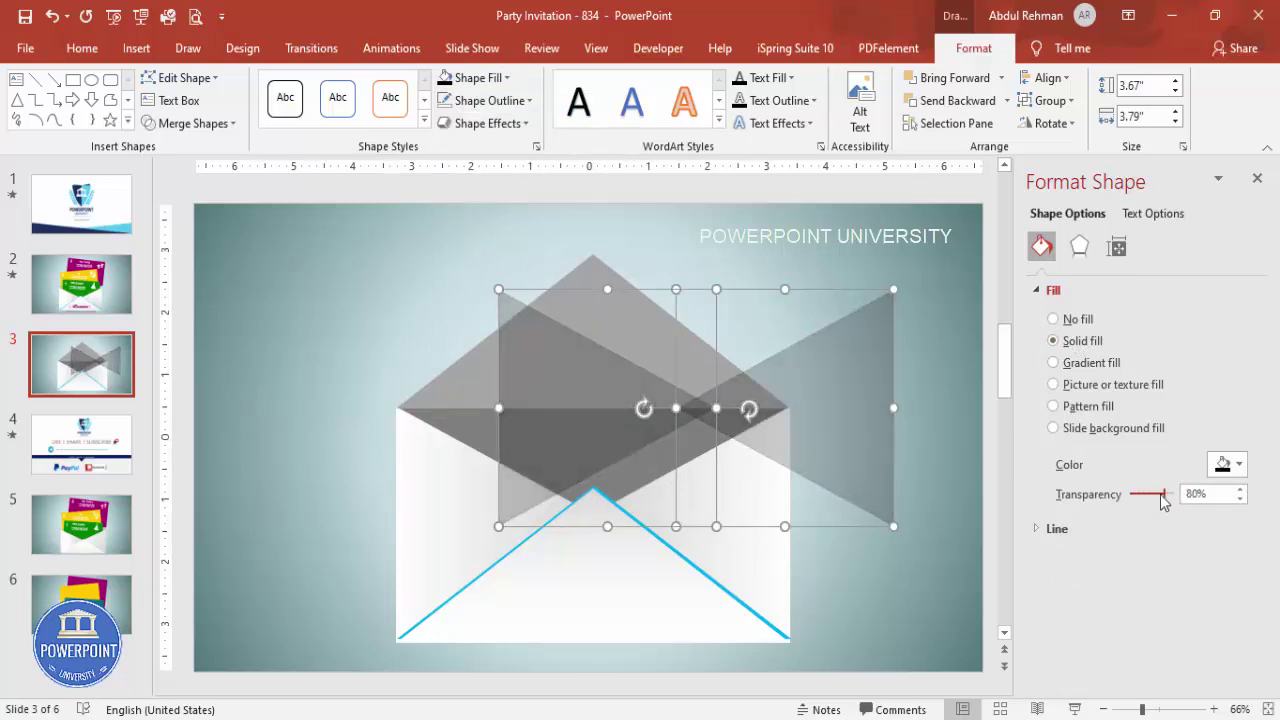
pyautogui.moveTo(834, 420); pyautogui.dragTo(734, 528)
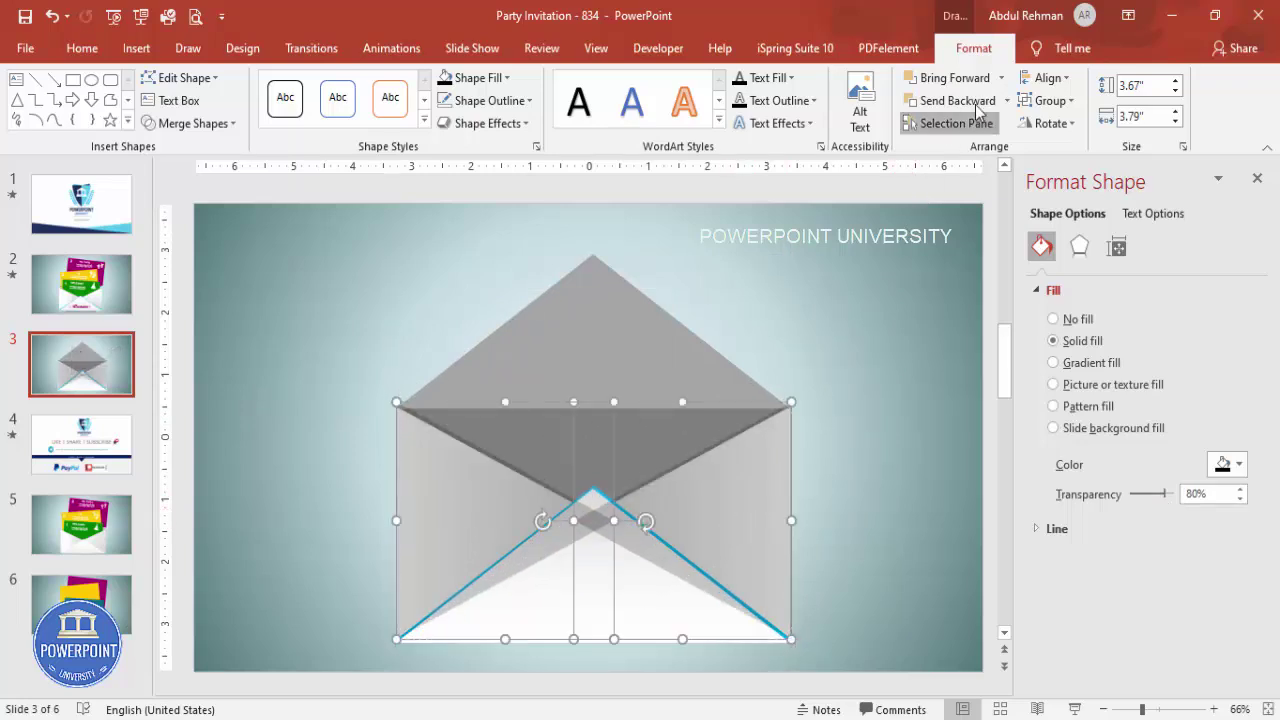
# Send the black shadow copies back several layers beneath the side panels.
pyautogui.click(976, 123)
pyautogui.click(978, 105)
pyautogui.click(991, 182)
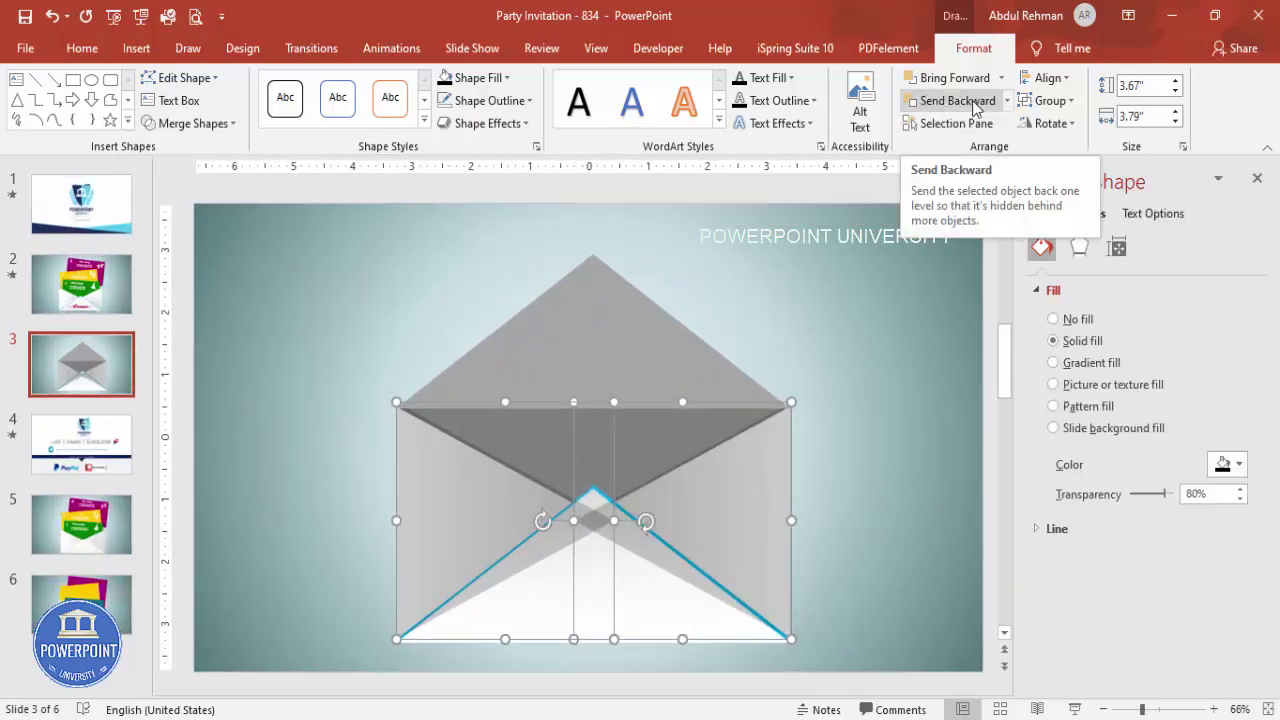
pyautogui.click(975, 104)
pyautogui.click(972, 104)
pyautogui.click(972, 104)
pyautogui.click(838, 420)
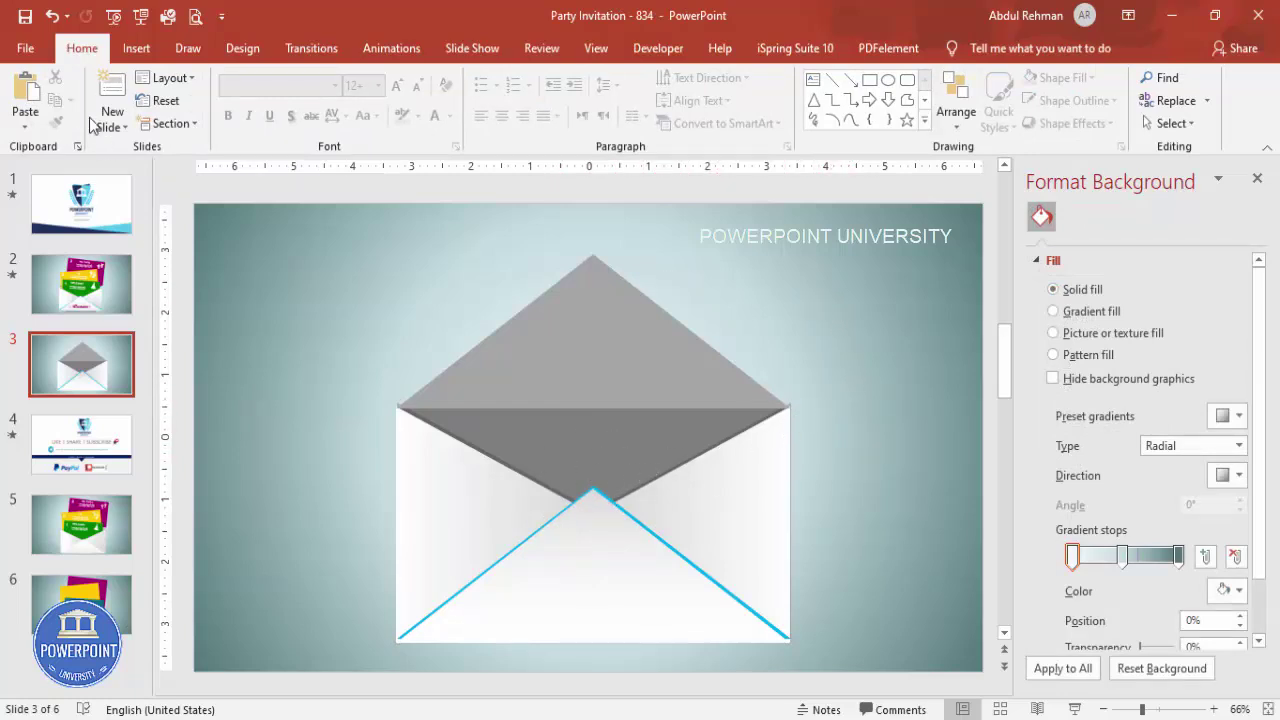
pyautogui.click(136, 48)
# Draw a square-cornered, outline-free Dark Green card over the envelope.
pyautogui.click(297, 100)
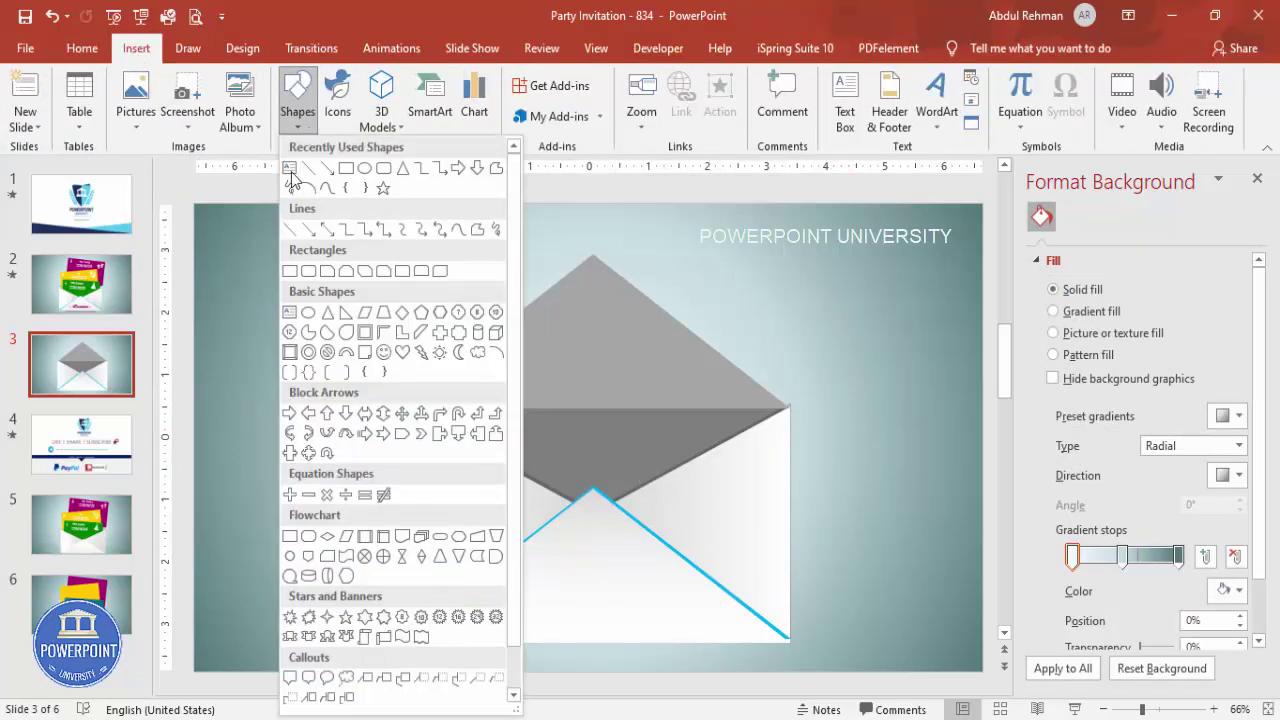
pyautogui.click(308, 271)
pyautogui.moveTo(465, 283); pyautogui.dragTo(802, 533)
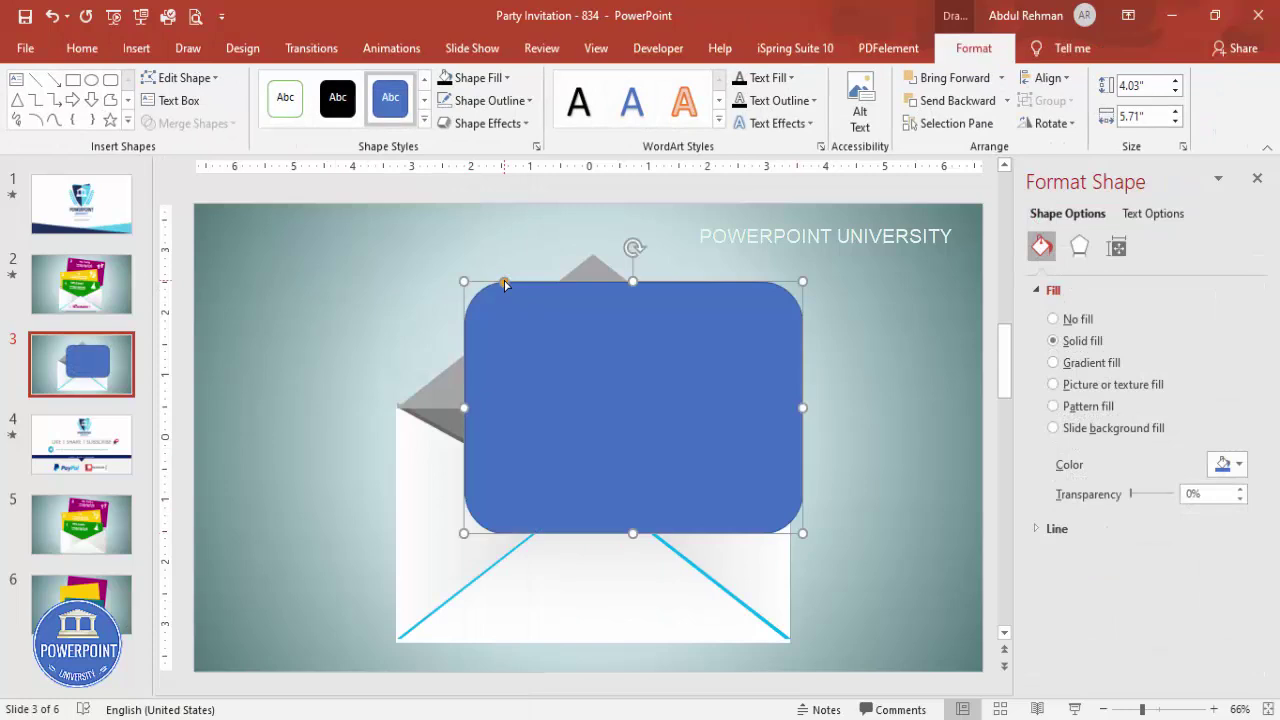
pyautogui.moveTo(503, 285); pyautogui.dragTo(467, 285)
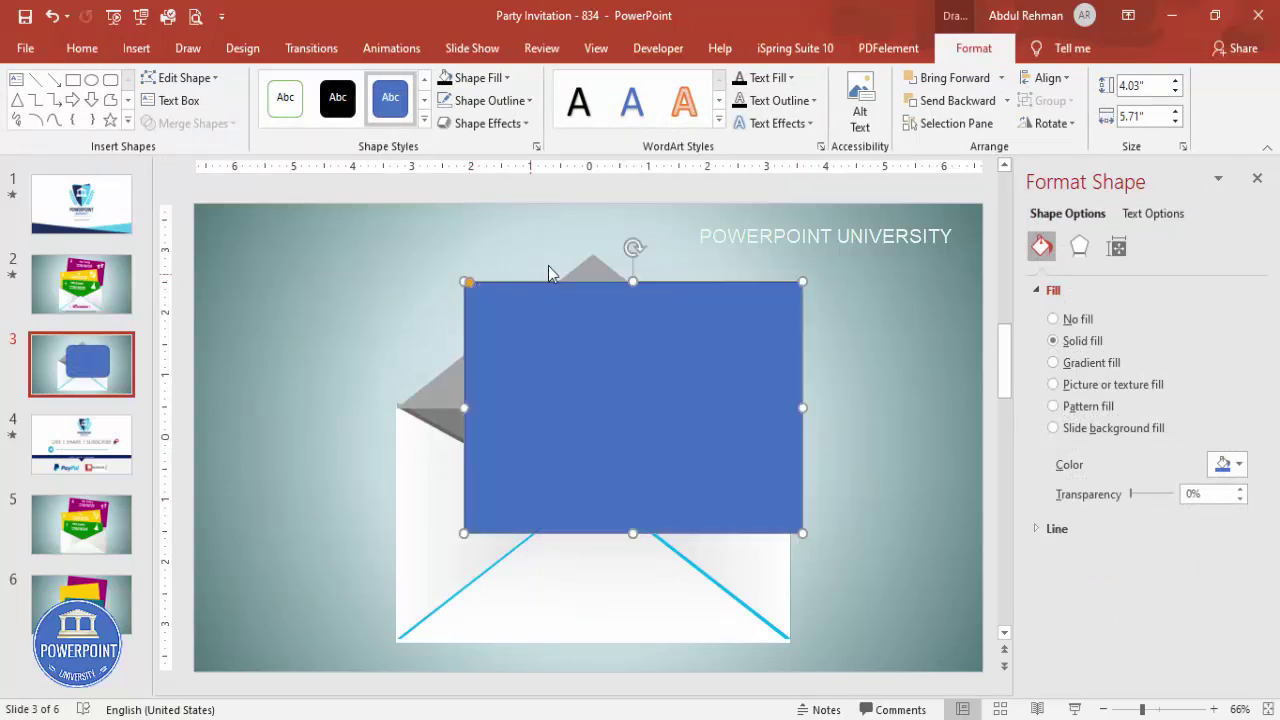
pyautogui.click(505, 100)
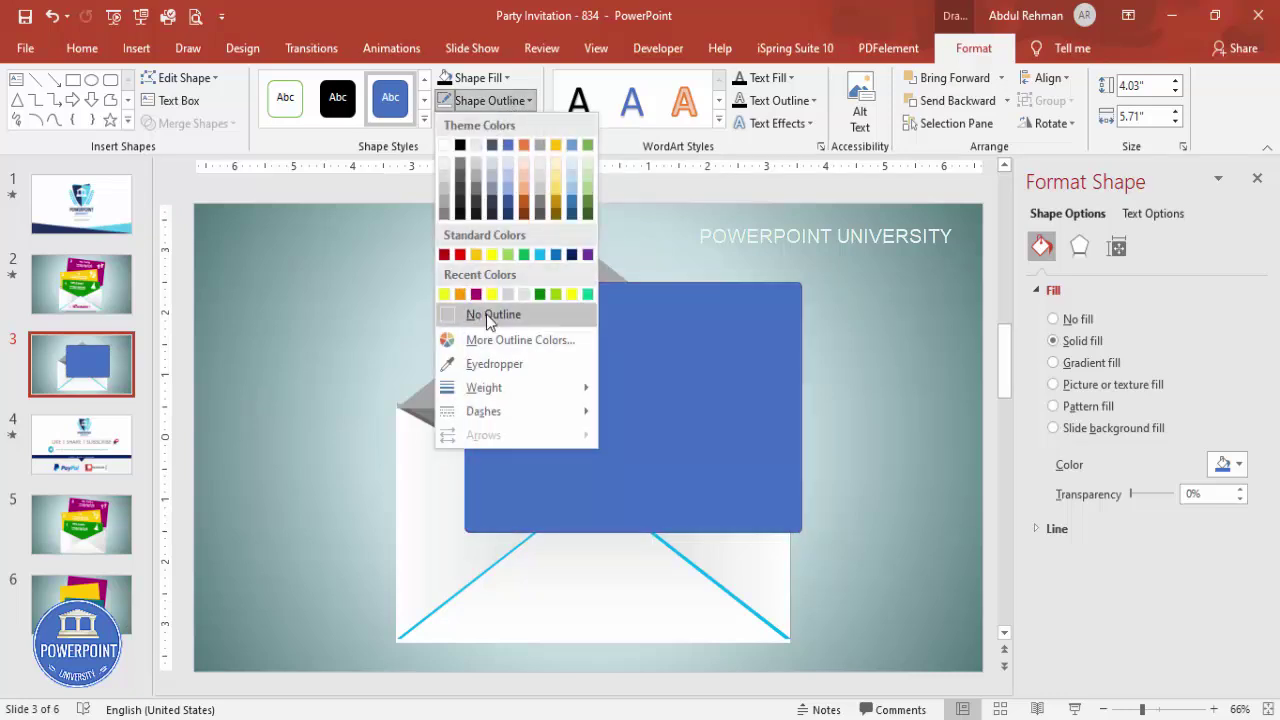
pyautogui.click(487, 316)
pyautogui.click(1226, 467)
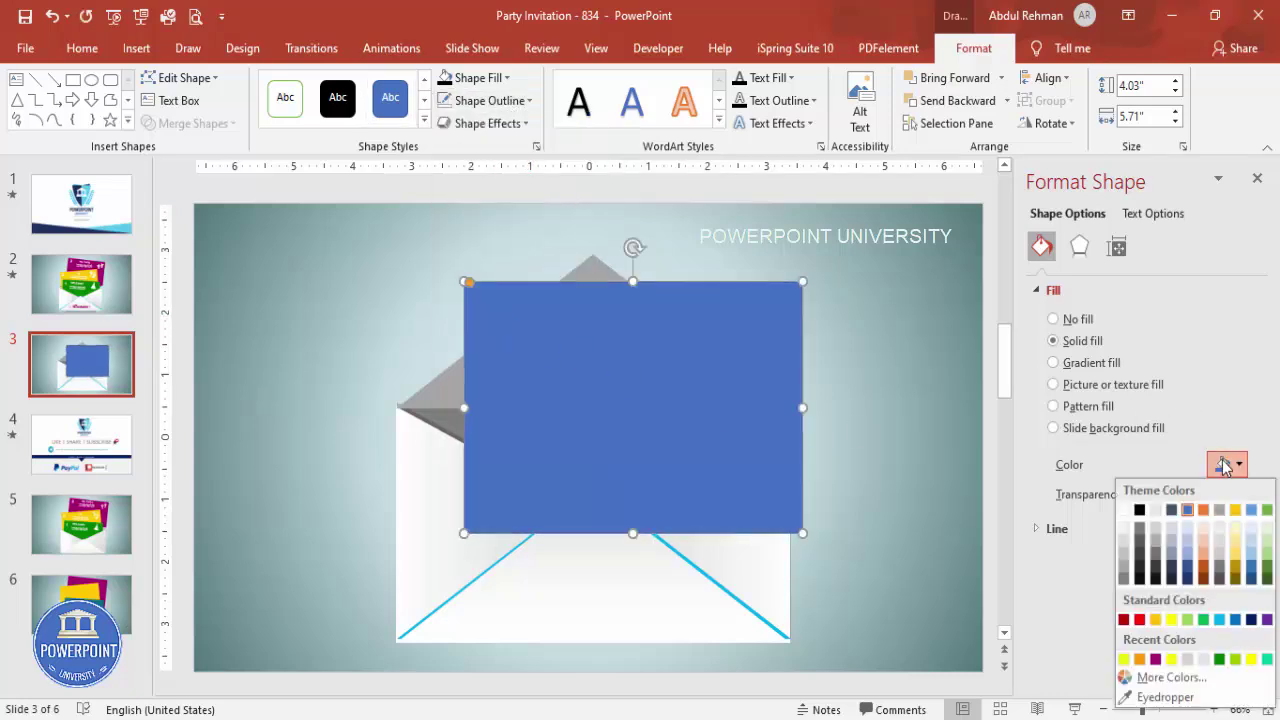
pyautogui.click(1220, 660)
# Resize the card to 3.37 × 5.38 inches, tilt it slightly, and send it behind the front panels.
pyautogui.moveTo(648, 440); pyautogui.dragTo(628, 457)
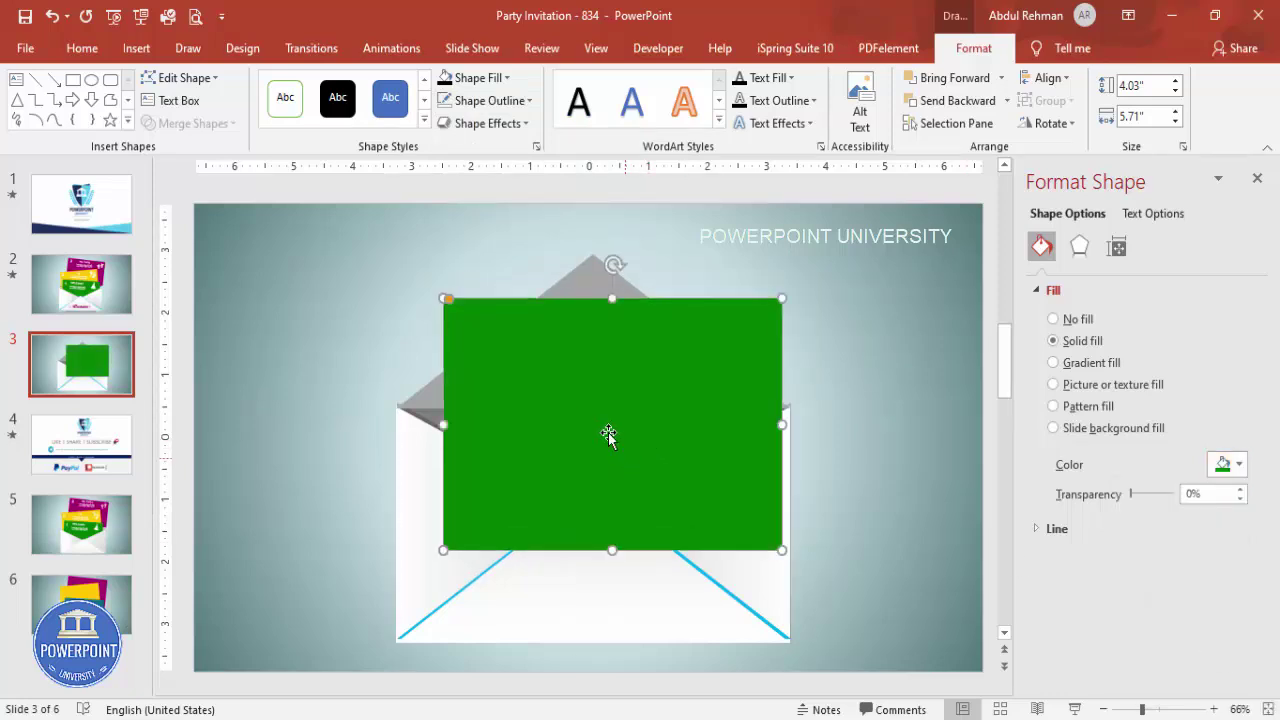
pyautogui.moveTo(444, 551); pyautogui.dragTo(463, 509)
pyautogui.moveTo(622, 266); pyautogui.dragTo(611, 265)
pyautogui.moveTo(640, 349); pyautogui.dragTo(621, 383)
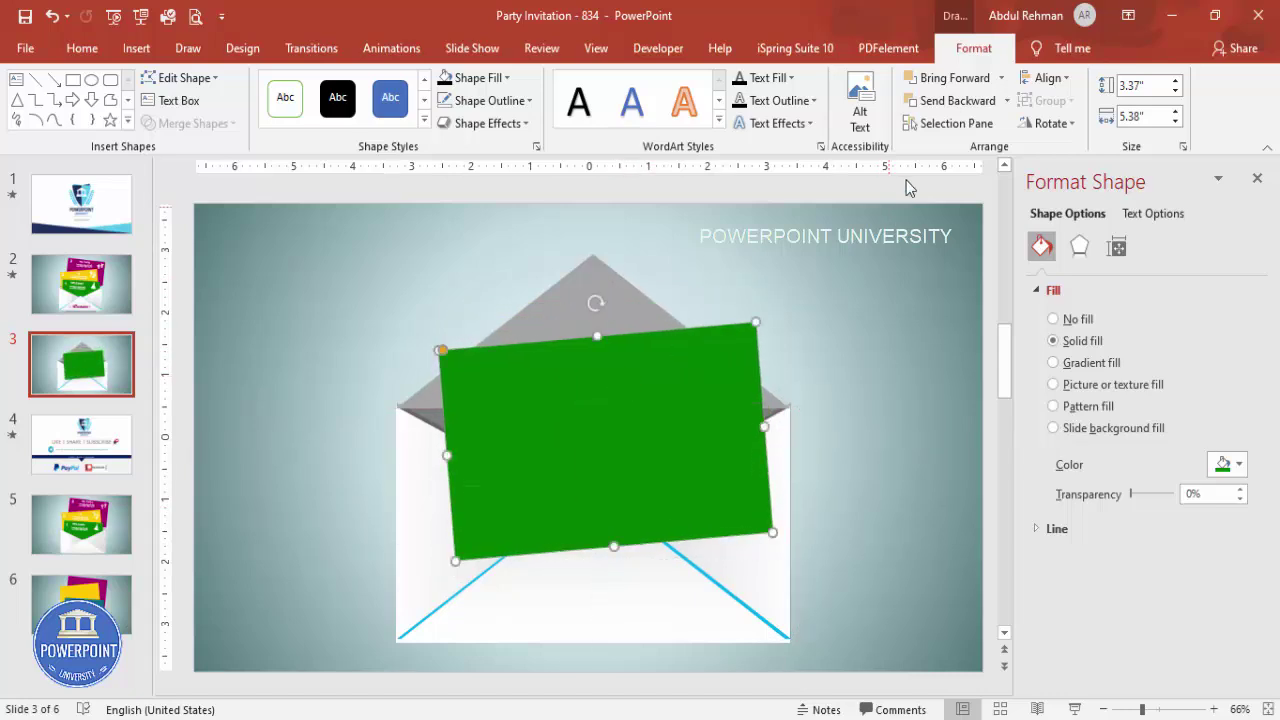
pyautogui.click(972, 101)
pyautogui.click(972, 102)
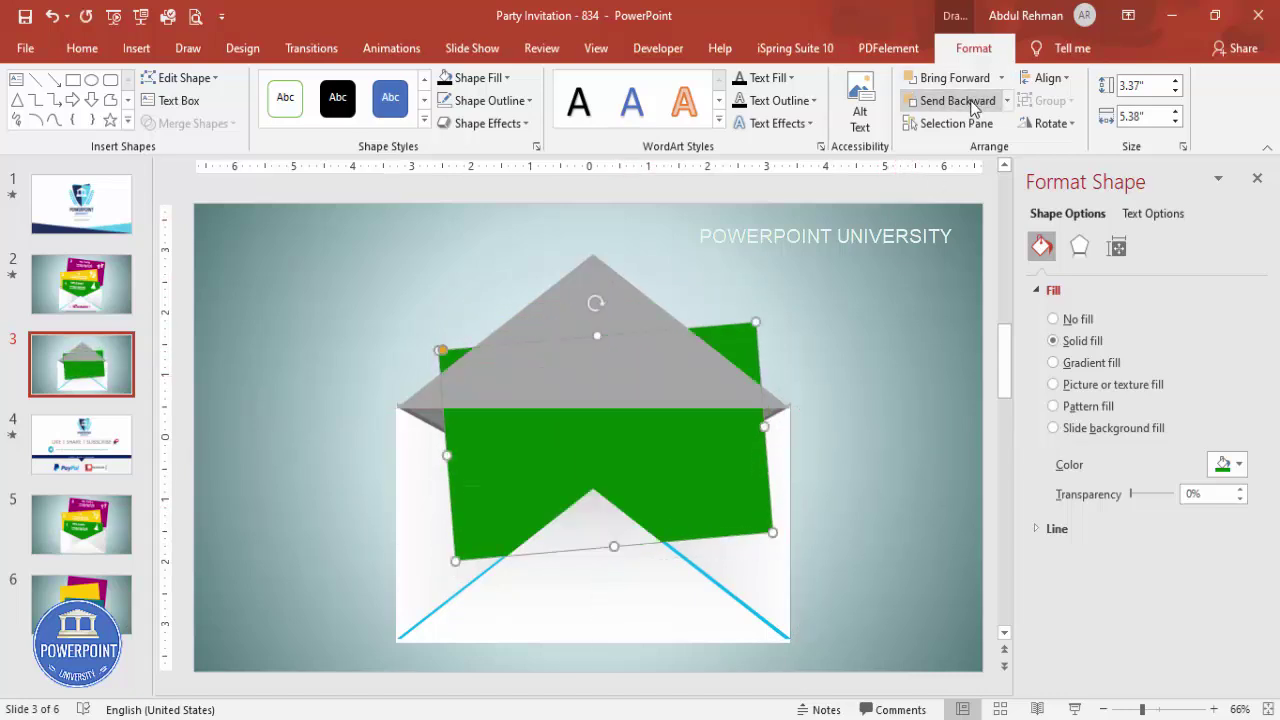
pyautogui.click(972, 101)
pyautogui.click(972, 101)
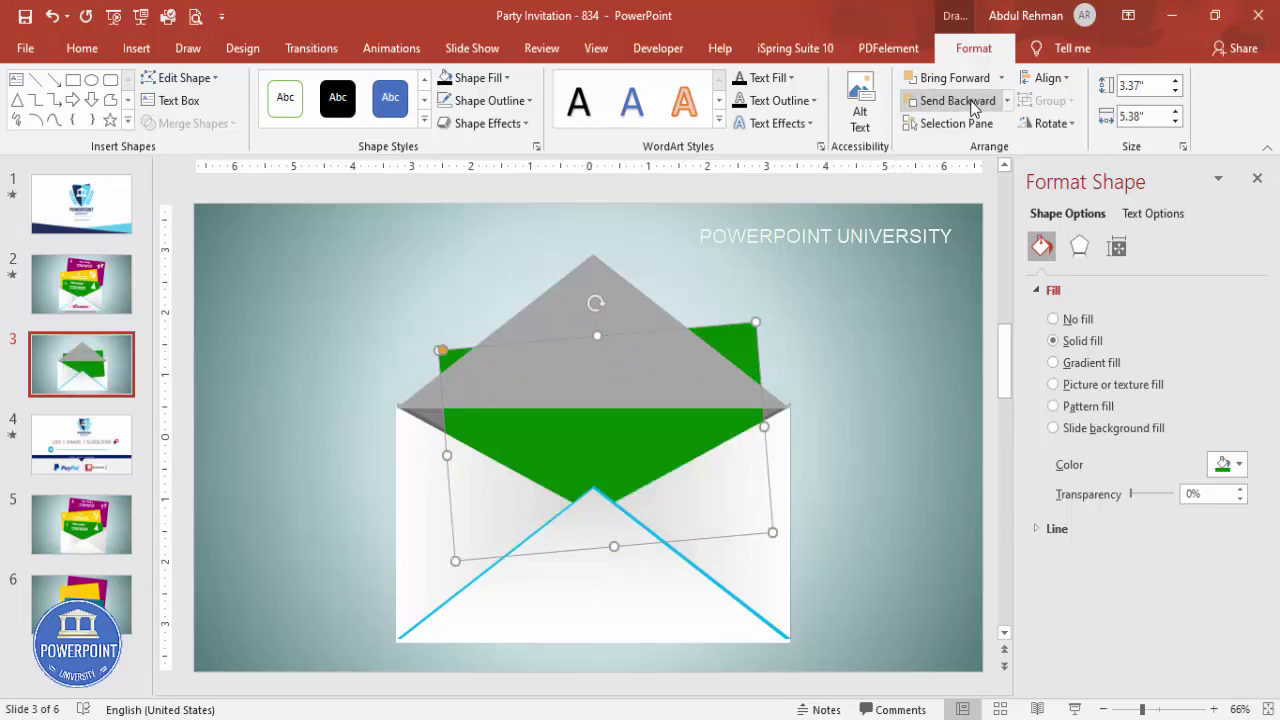
# Send the grey top flap behind the green card.
pyautogui.click(606, 272)
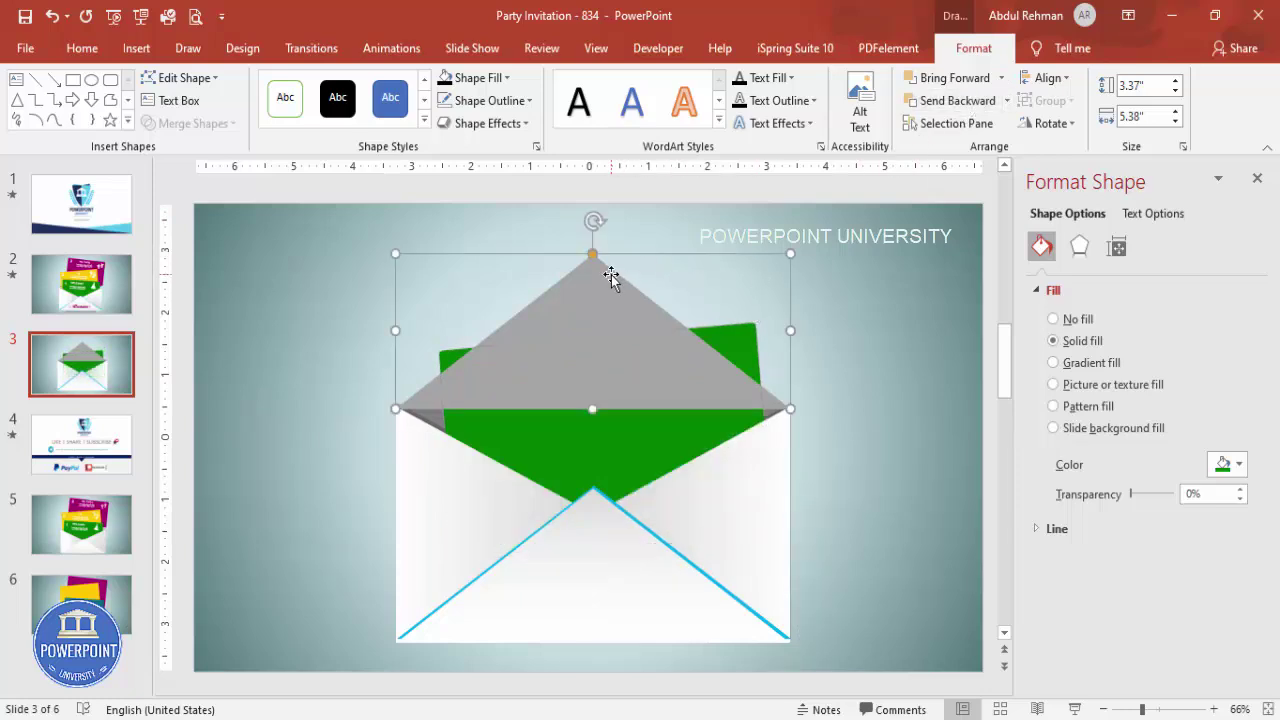
pyautogui.click(1007, 101)
pyautogui.click(960, 148)
pyautogui.click(880, 266)
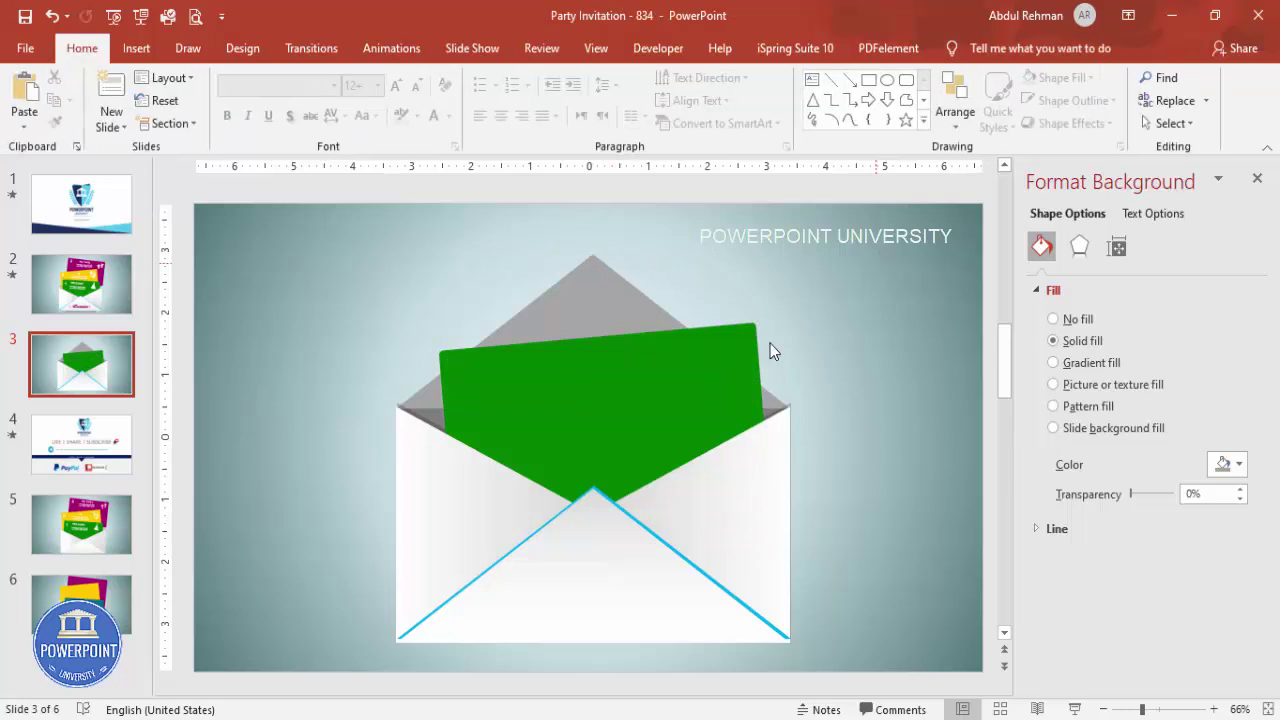
# Add a bold white size-40 '1' near the green card's upper-left corner.
pyautogui.click(672, 385)
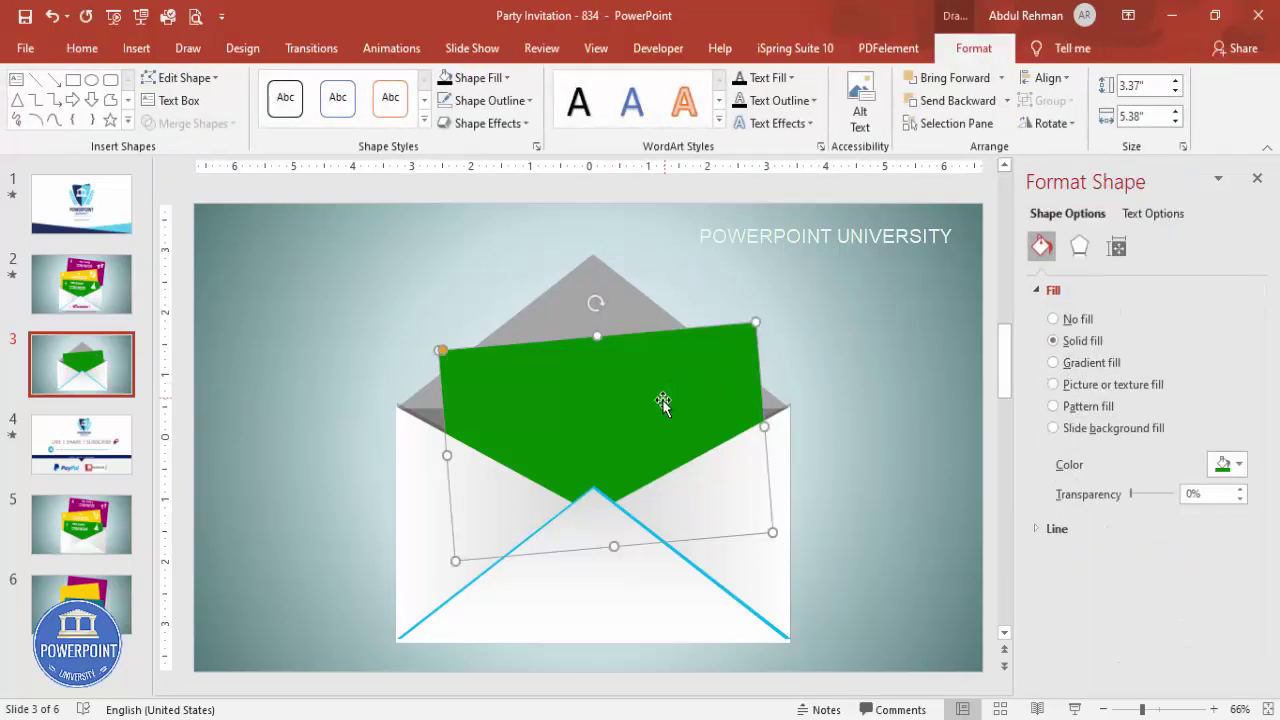
pyautogui.click(808, 358)
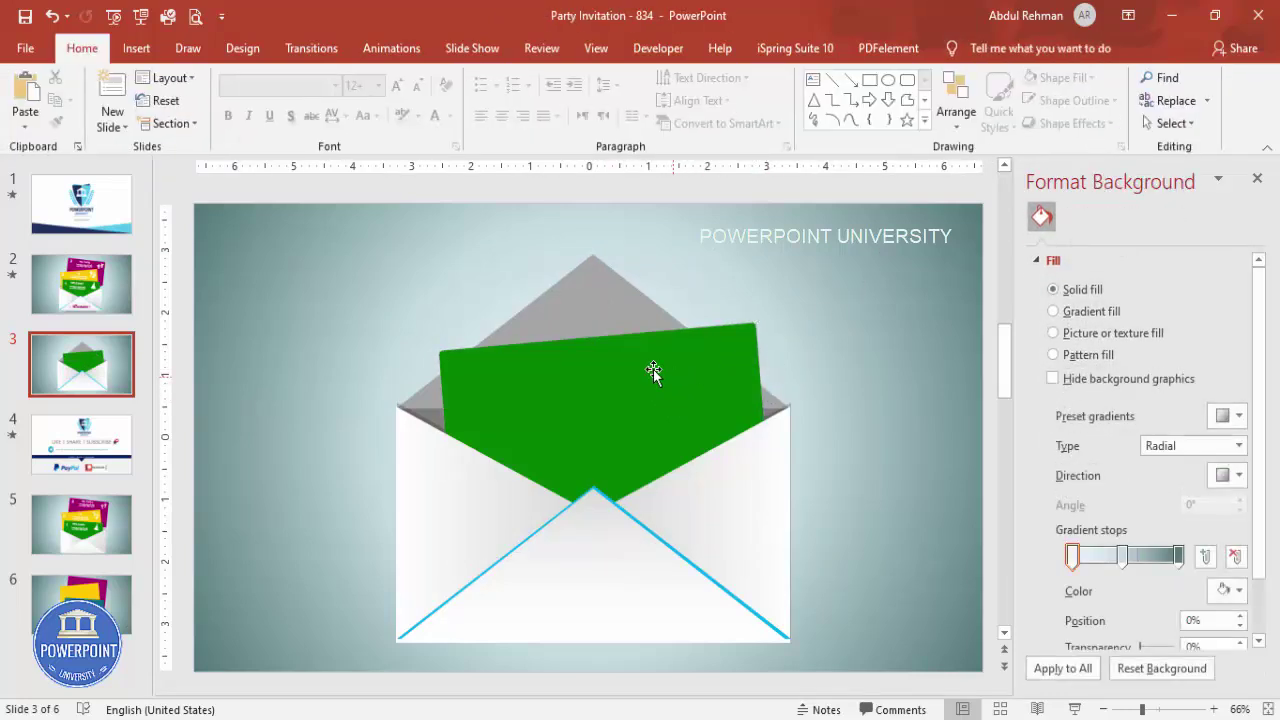
pyautogui.click(136, 48)
pyautogui.click(845, 102)
pyautogui.moveTo(519, 397); pyautogui.dragTo(523, 393)
pyautogui.press('Escape')
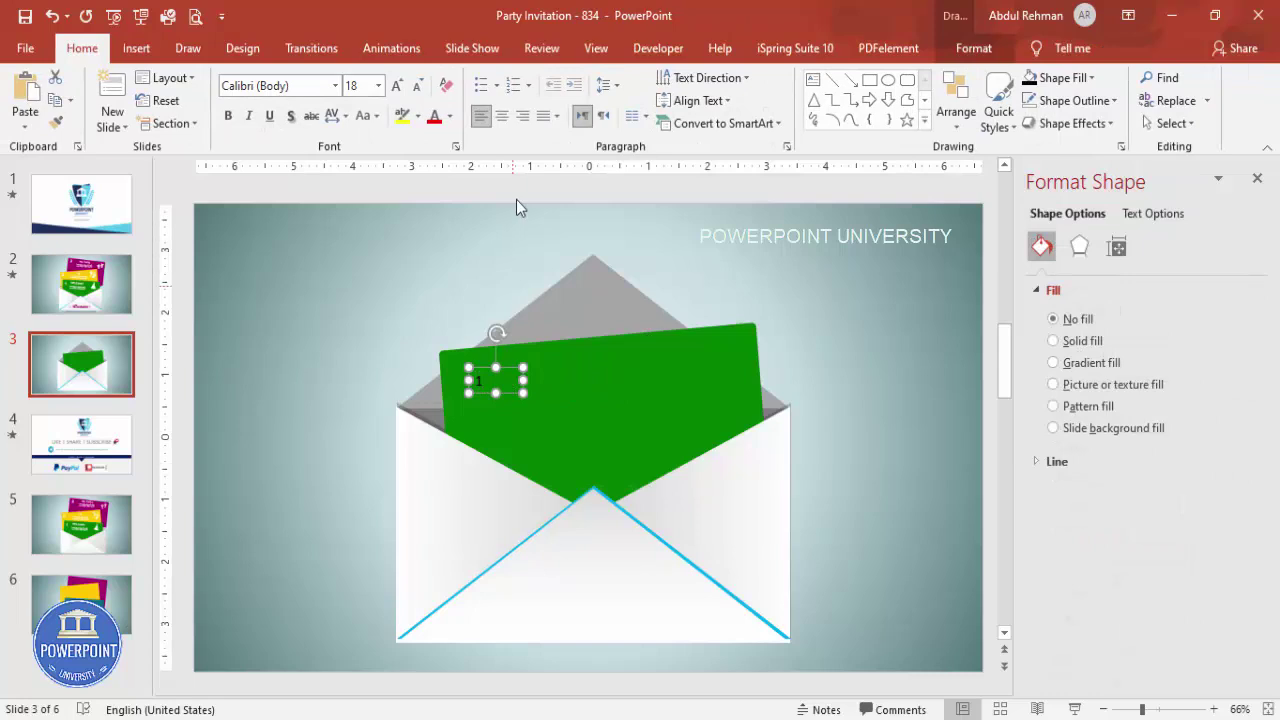
pyautogui.click(450, 116)
pyautogui.click(432, 152)
pyautogui.click(228, 116)
pyautogui.click(397, 85)
pyautogui.click(397, 85)
pyautogui.click(397, 85)
pyautogui.click(397, 85)
pyautogui.click(397, 85)
pyautogui.click(397, 85)
pyautogui.moveTo(508, 369); pyautogui.dragTo(489, 349)
pyautogui.click(813, 325)
# Add a text box across the card's top reading 'WELCOME' in white.
pyautogui.click(137, 48)
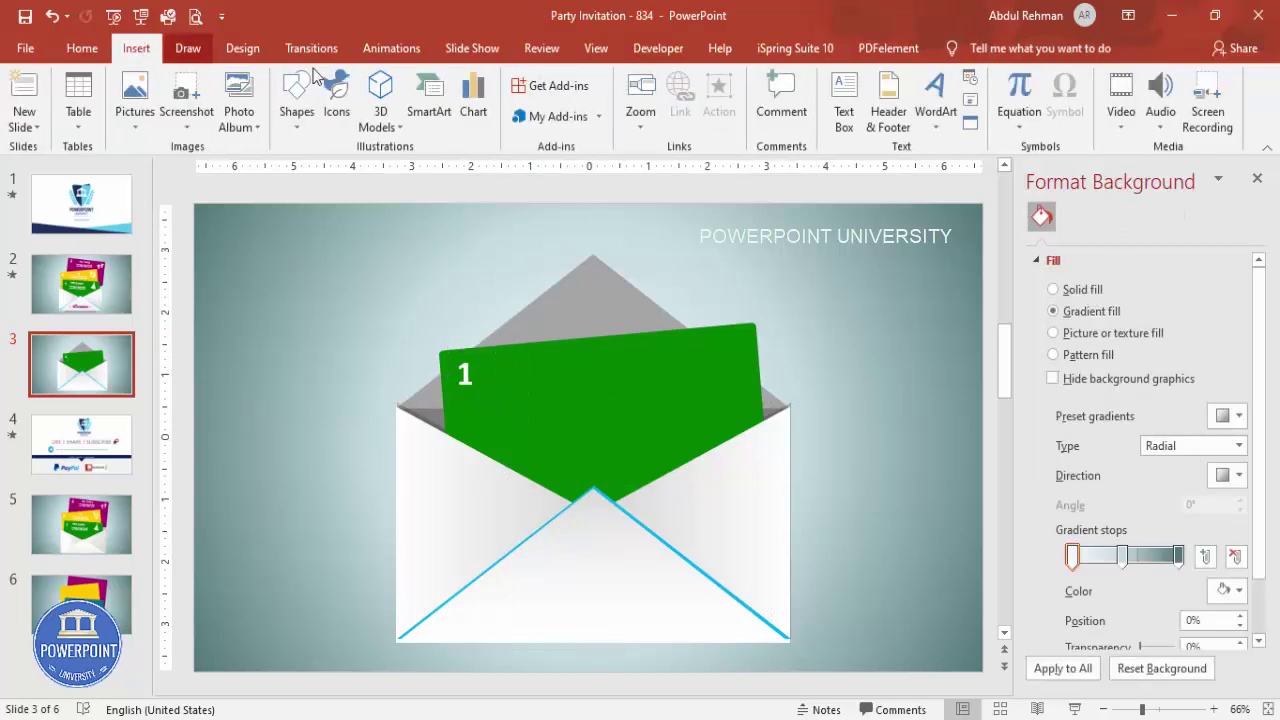
pyautogui.click(845, 100)
pyautogui.moveTo(516, 362)
pyautogui.mouseDown()
pyautogui.moveTo(680, 400)
pyautogui.moveTo(706, 391)
pyautogui.mouseUp()
pyautogui.write('WELCOM')
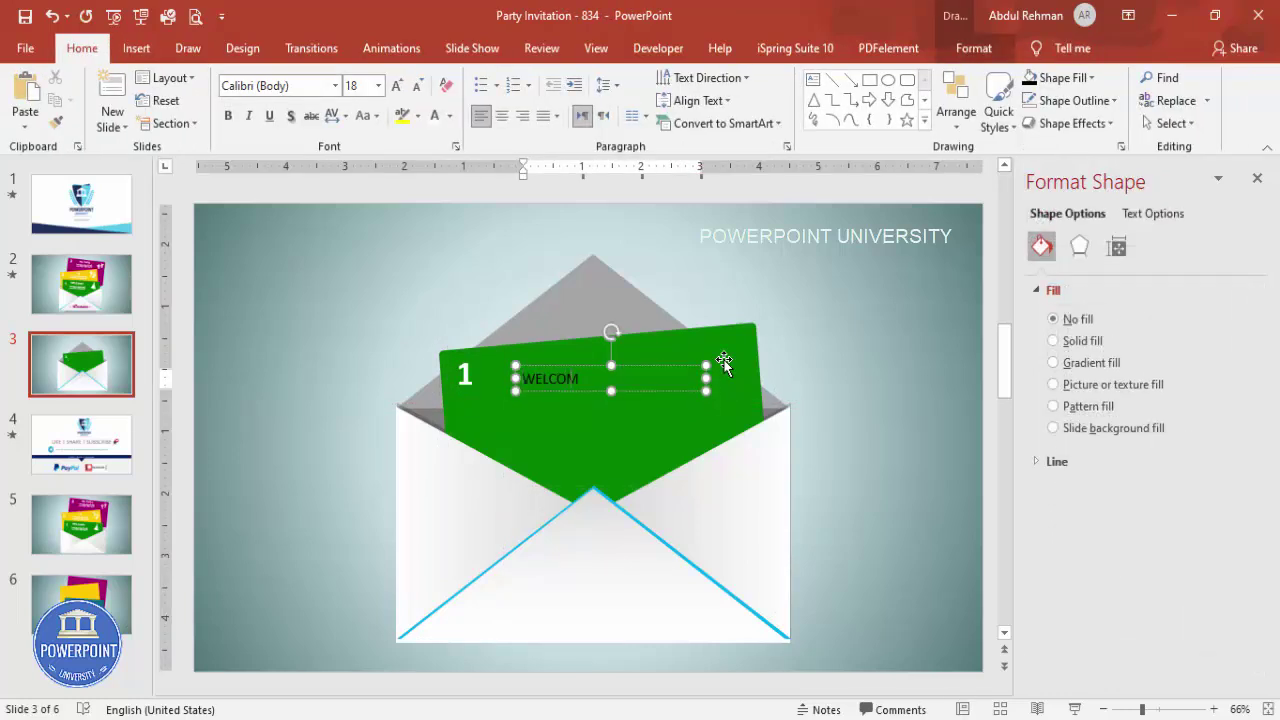
pyautogui.write('E')
pyautogui.click(622, 365)
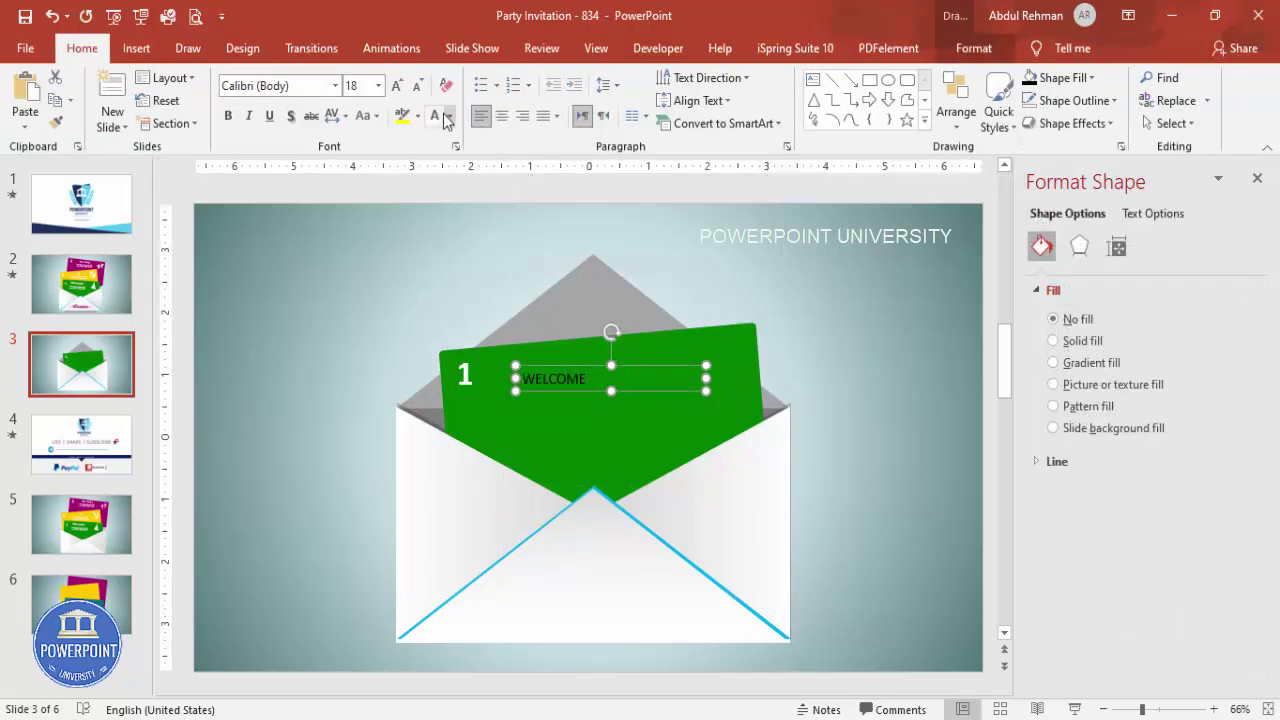
pyautogui.click(435, 116)
# Make WELCOME bold, centred 28 pt Open Sans and tilt it to match the card.
pyautogui.click(310, 90)
pyautogui.write('Open Sans')
pyautogui.press('Return')
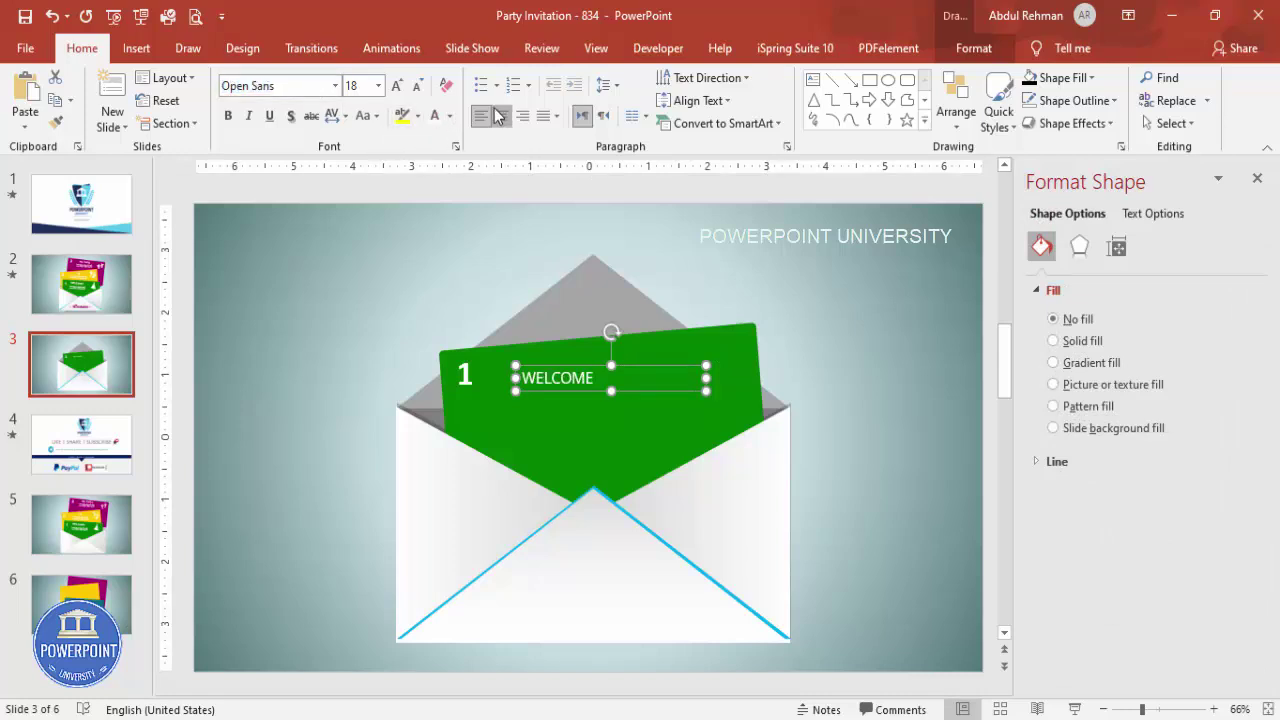
pyautogui.hotkey('ctrl', 'e')
pyautogui.click(228, 116)
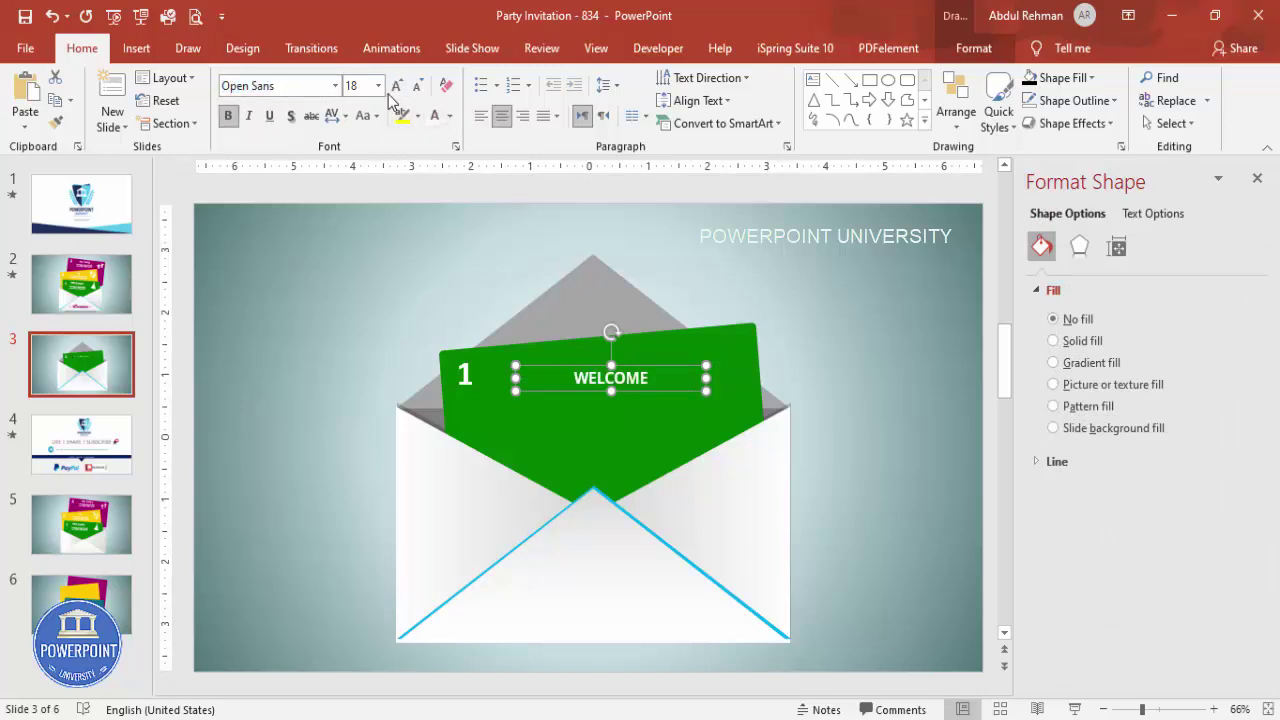
pyautogui.click(397, 85)
pyautogui.click(397, 85)
pyautogui.click(397, 85)
pyautogui.moveTo(611, 328)
pyautogui.mouseDown()
pyautogui.moveTo(630, 350)
pyautogui.moveTo(622, 342)
pyautogui.mouseUp()
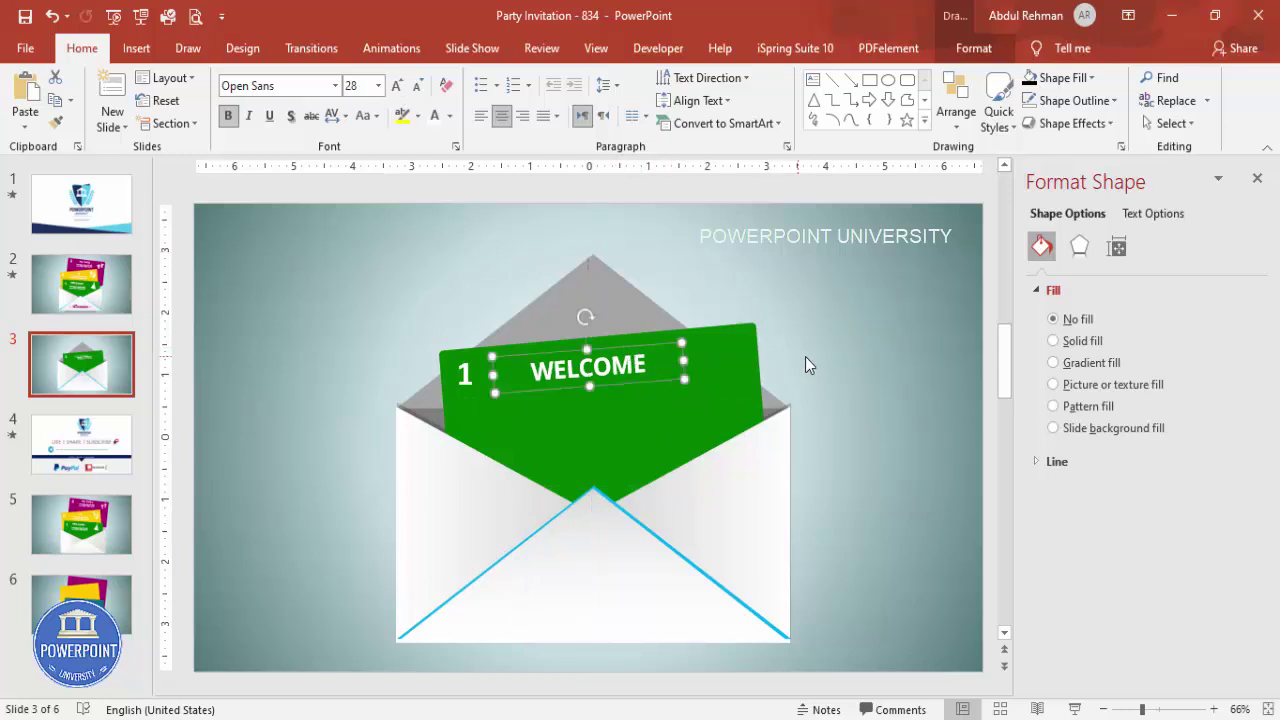
pyautogui.click(802, 365)
pyautogui.click(136, 48)
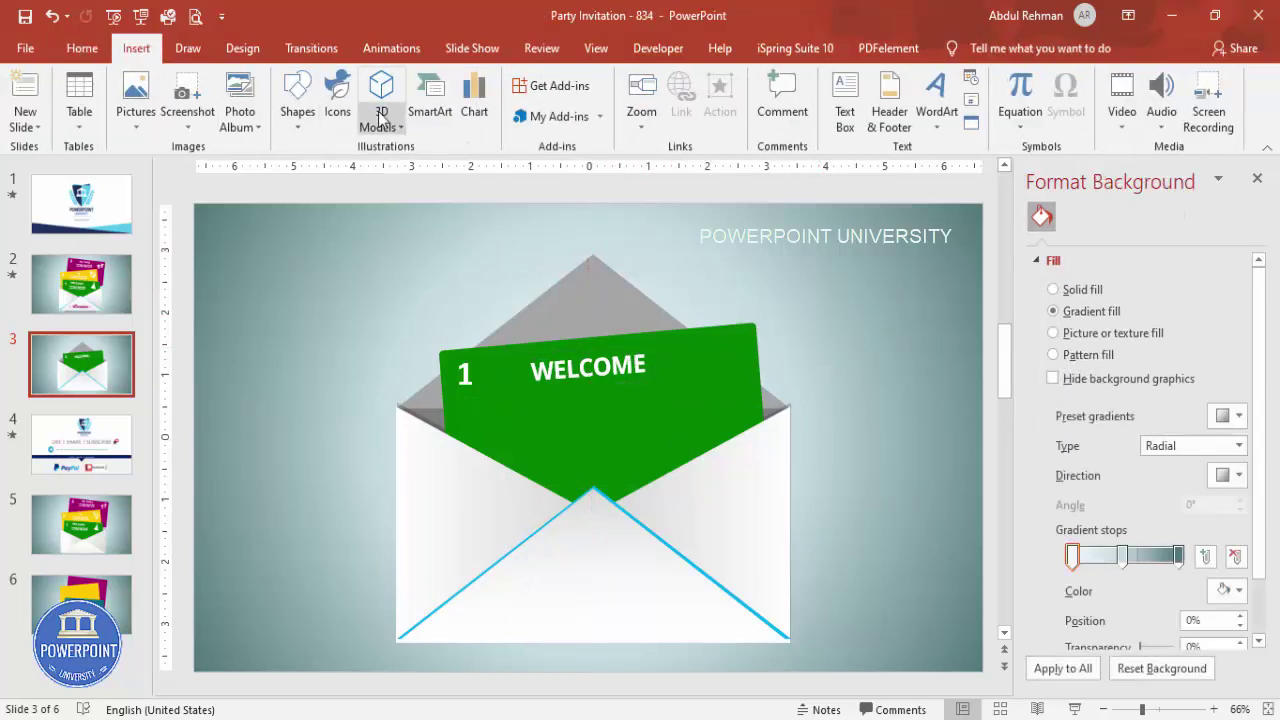
# Insert the balloons icon from the Celebration icon library.
pyautogui.click(337, 100)
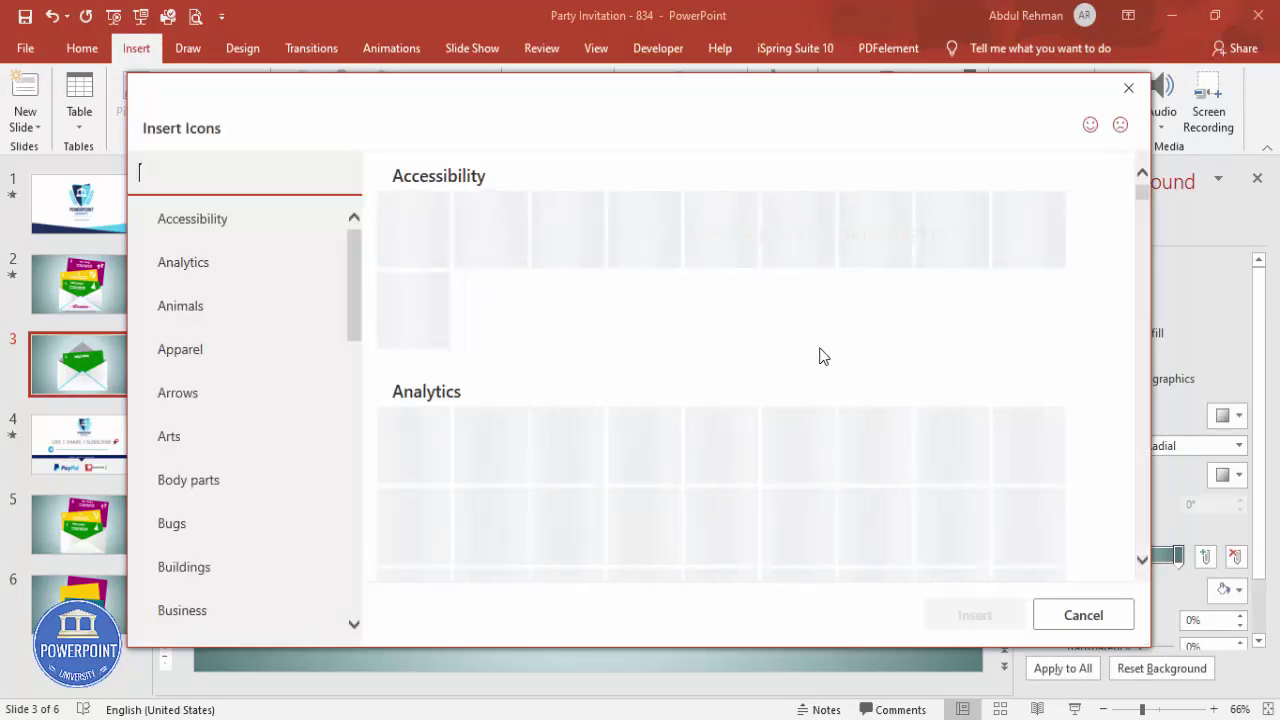
pyautogui.scroll(-5, 846, 380)
pyautogui.scroll(-12, 848, 392)
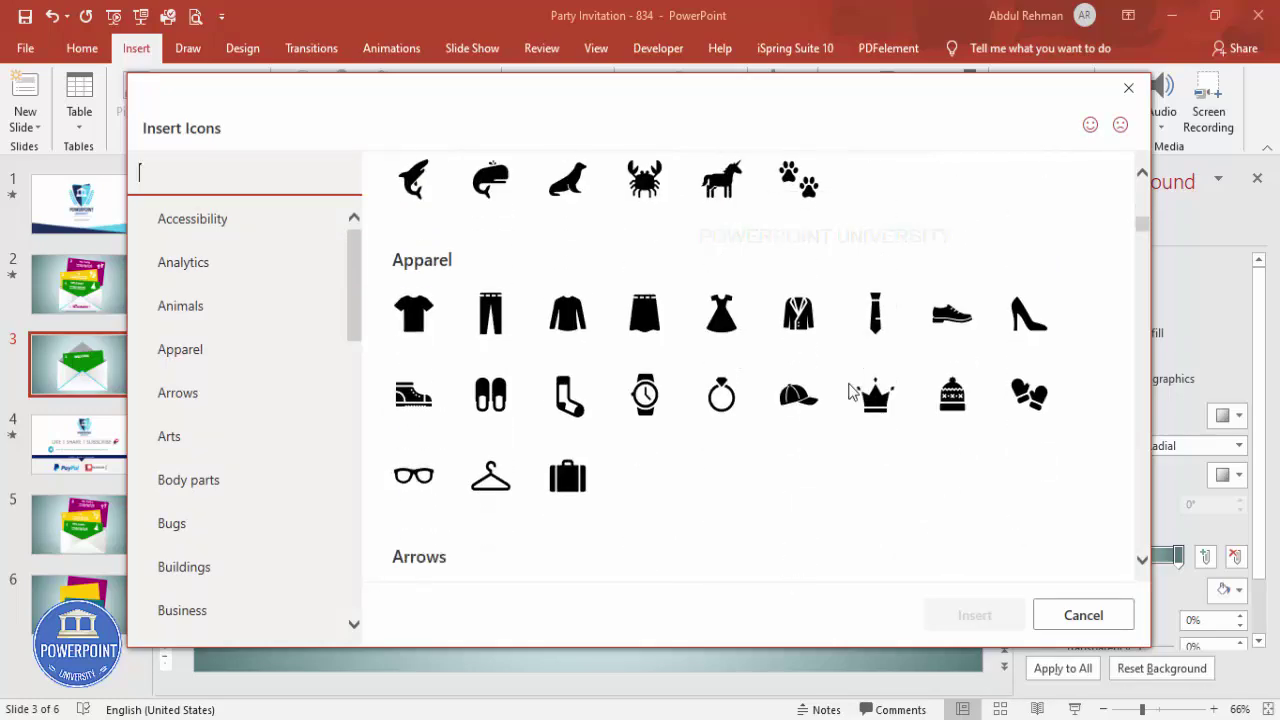
pyautogui.scroll(-10, 848, 392)
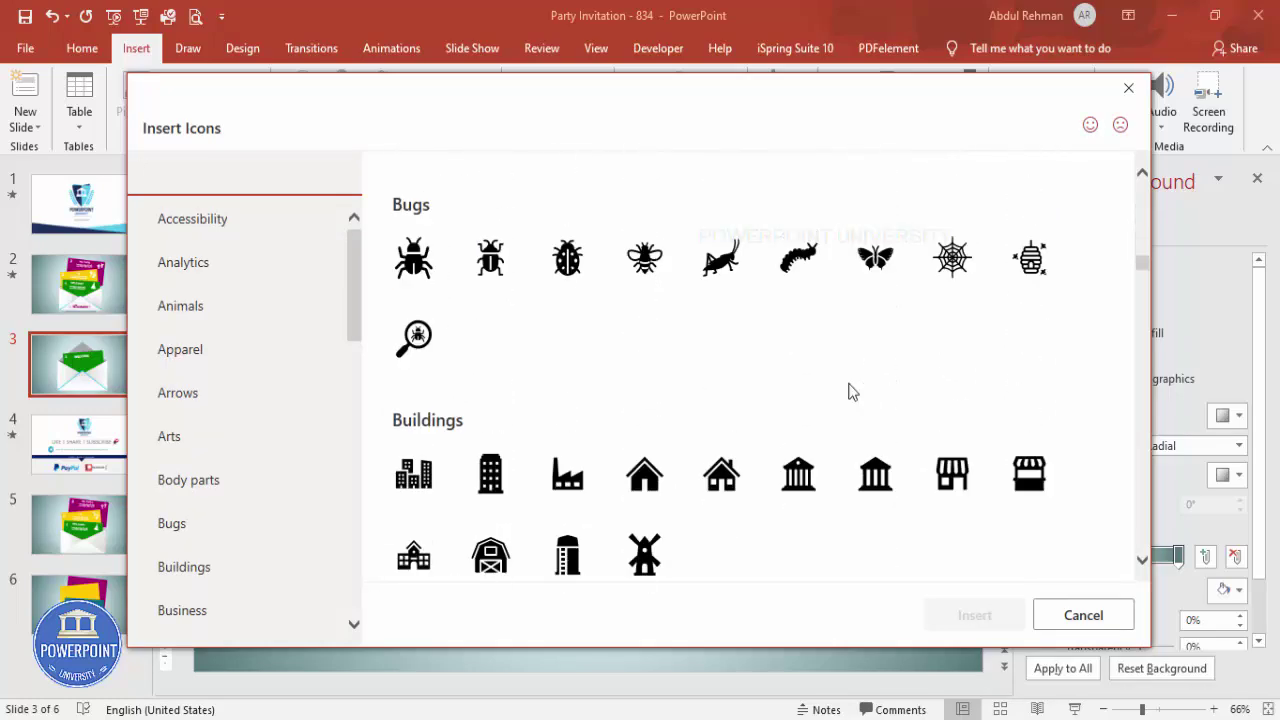
pyautogui.scroll(-8, 873, 419)
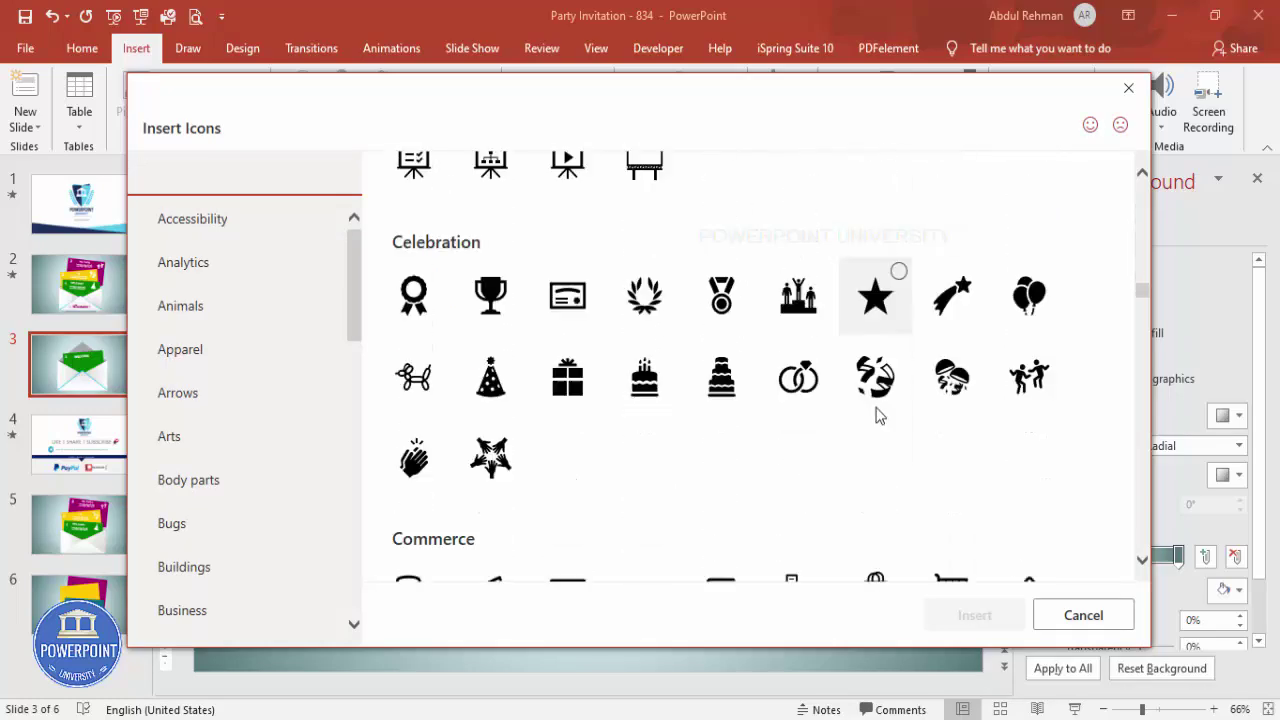
pyautogui.scroll(2, 871, 366)
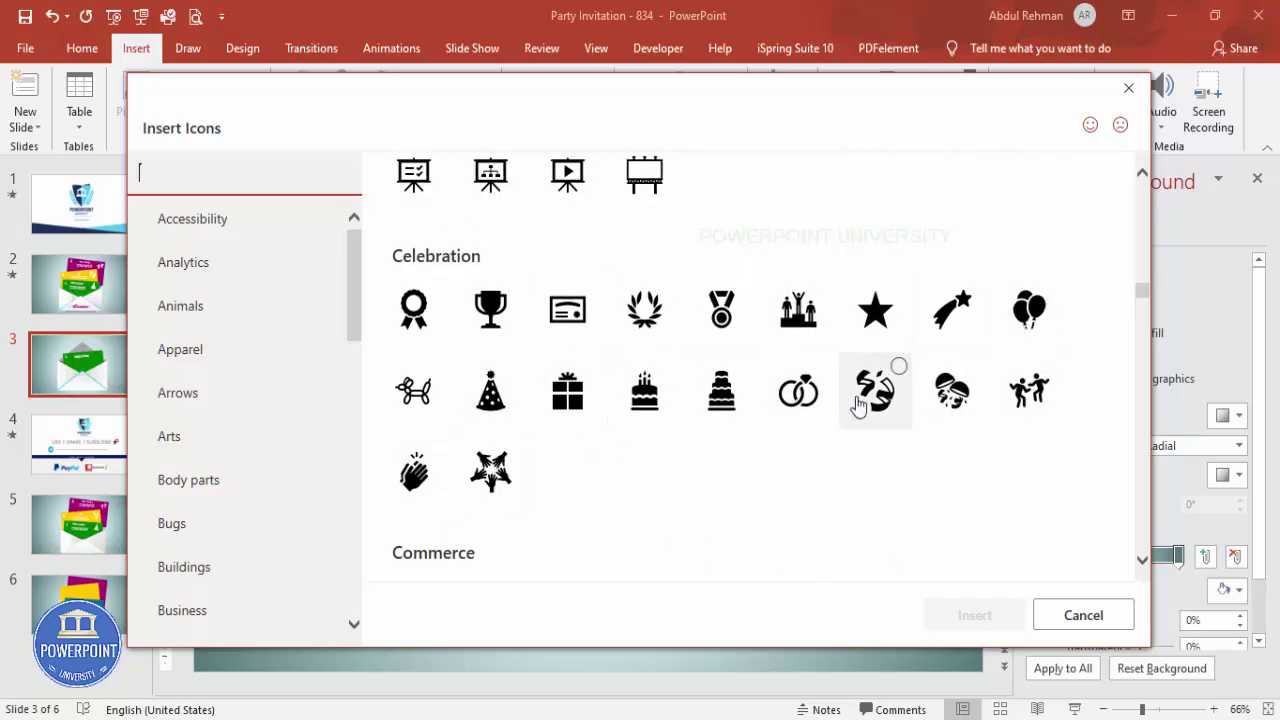
pyautogui.click(1040, 318)
pyautogui.click(975, 615)
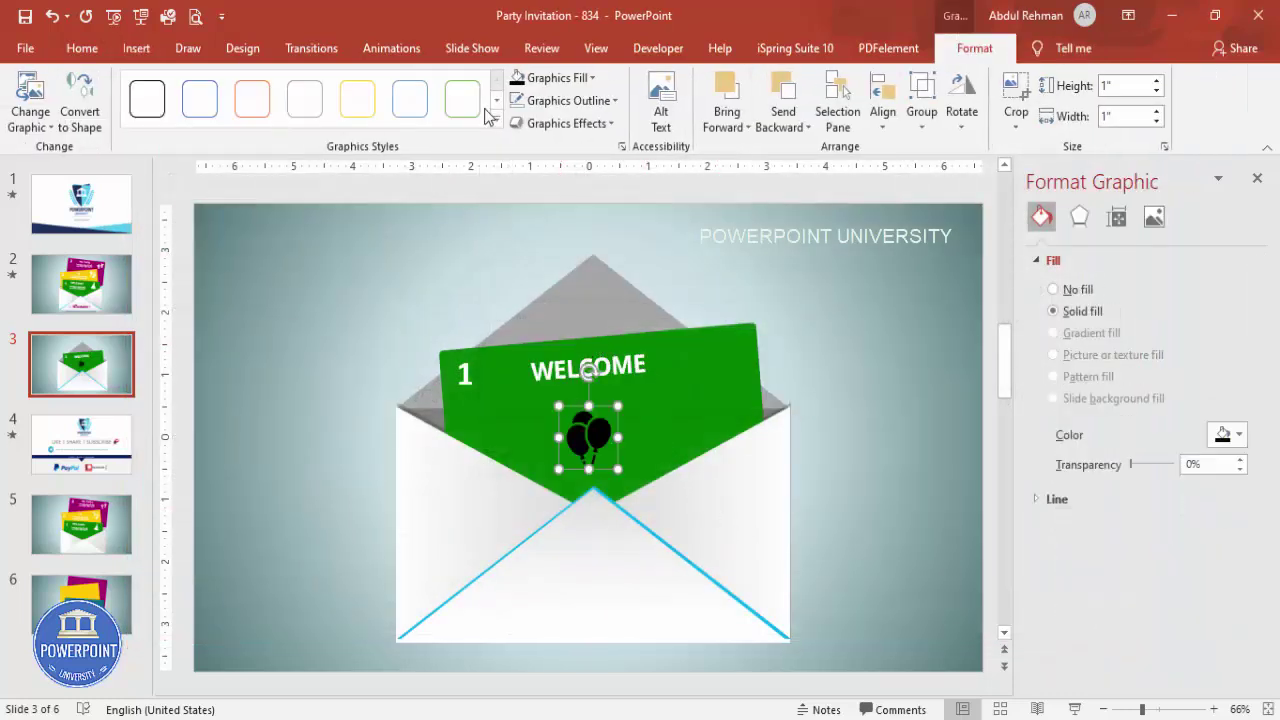
# Fill the balloons icon white and place it at the green card's top-right corner.
pyautogui.click(530, 78)
pyautogui.click(521, 126)
pyautogui.moveTo(581, 403); pyautogui.dragTo(730, 367)
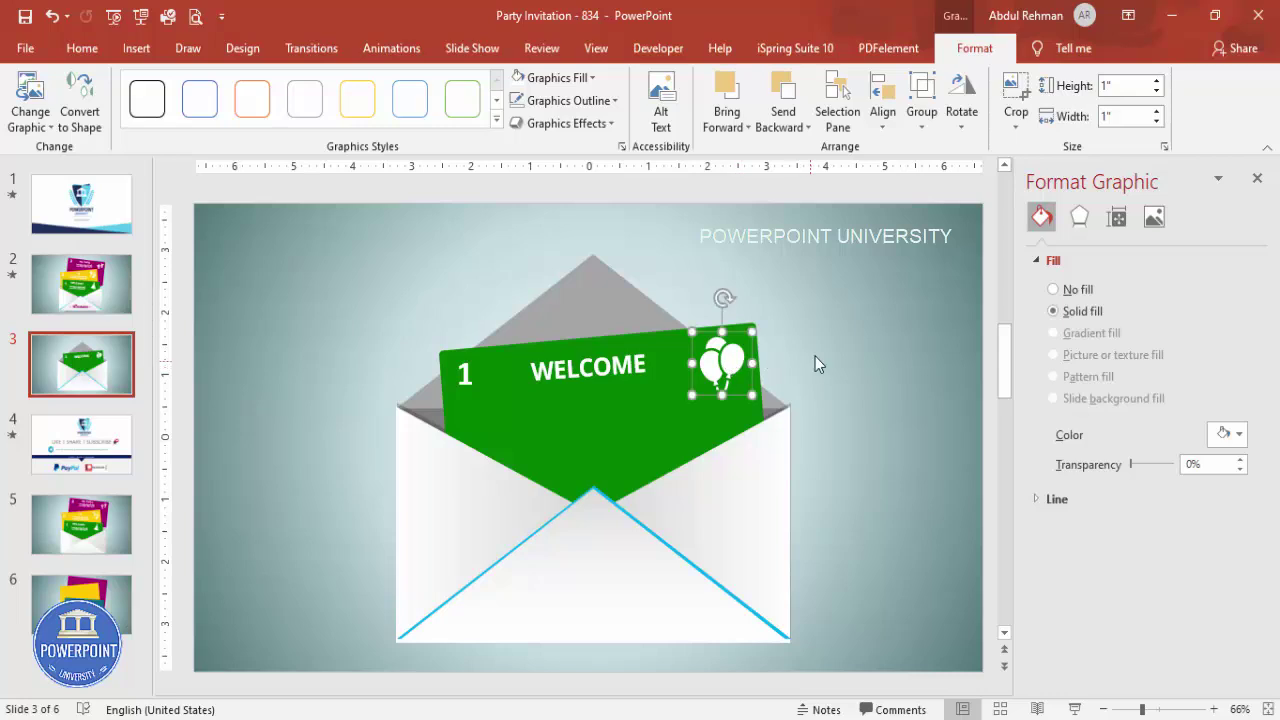
pyautogui.click(530, 224)
pyautogui.click(136, 48)
# Add a text box under WELCOME holding one sentence of =lorem() placeholder text.
pyautogui.click(845, 105)
pyautogui.moveTo(606, 430); pyautogui.dragTo(724, 443)
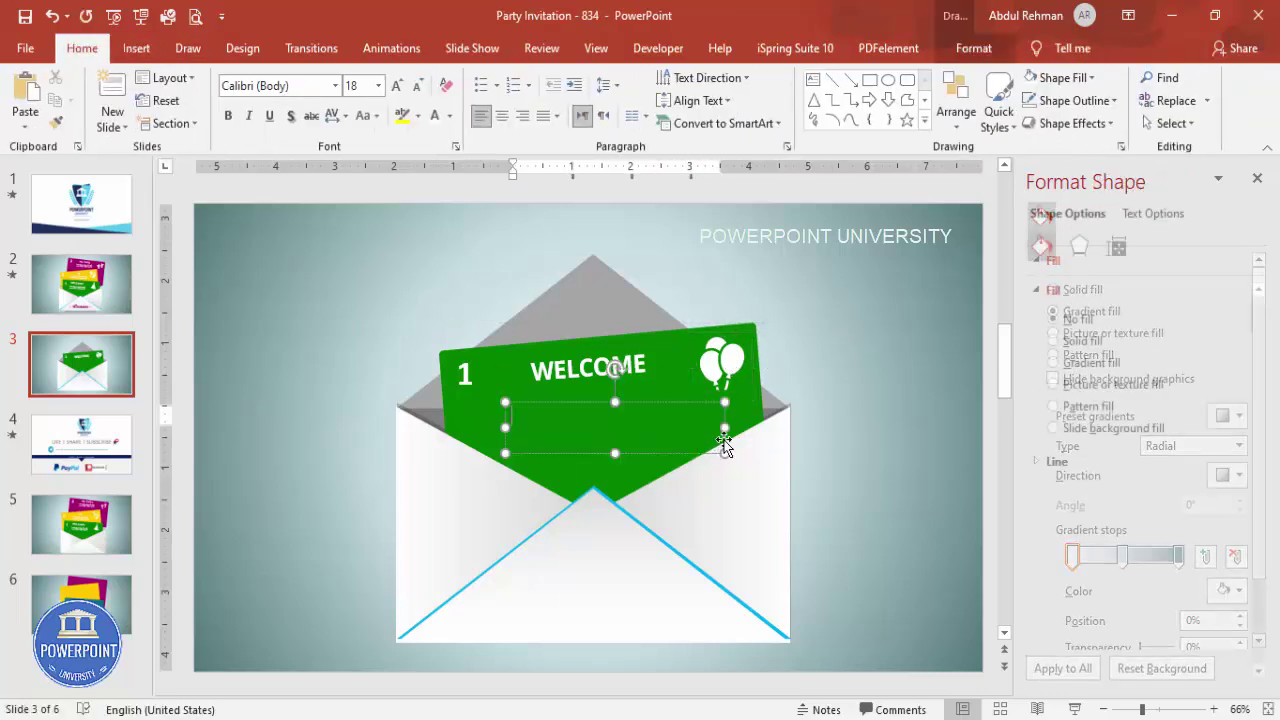
pyautogui.write('=lorem()')
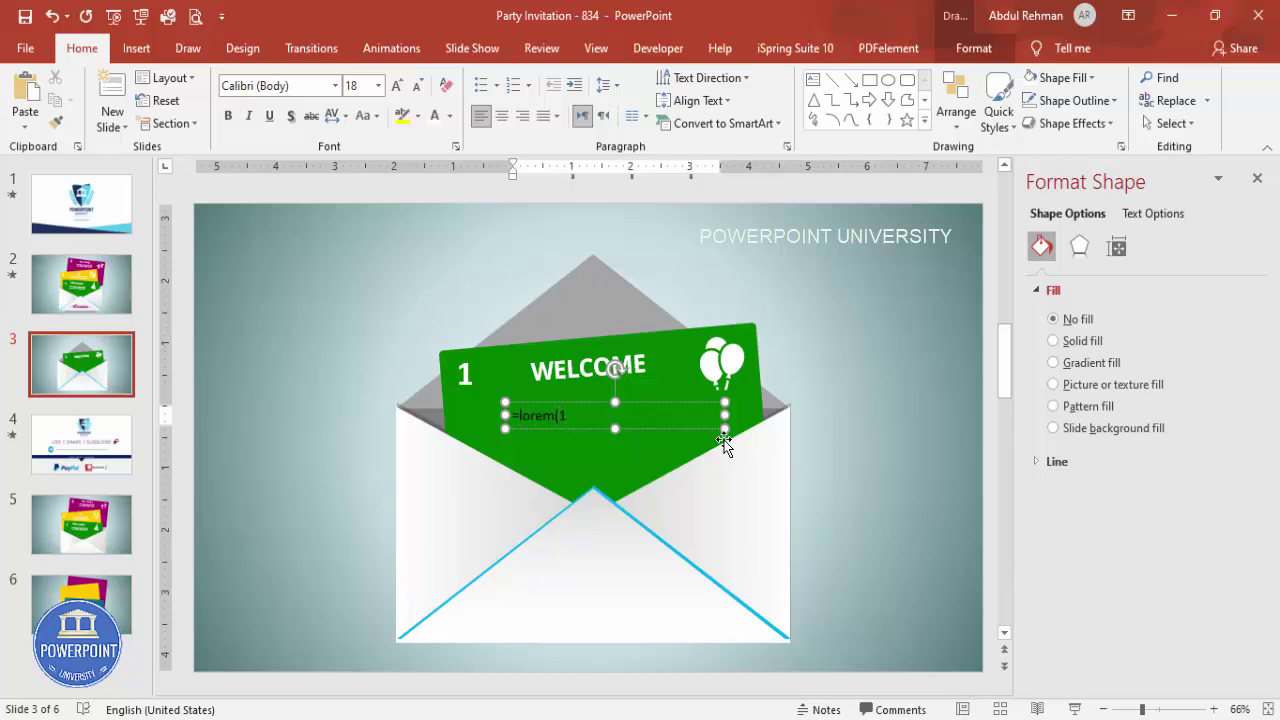
pyautogui.press('Return')
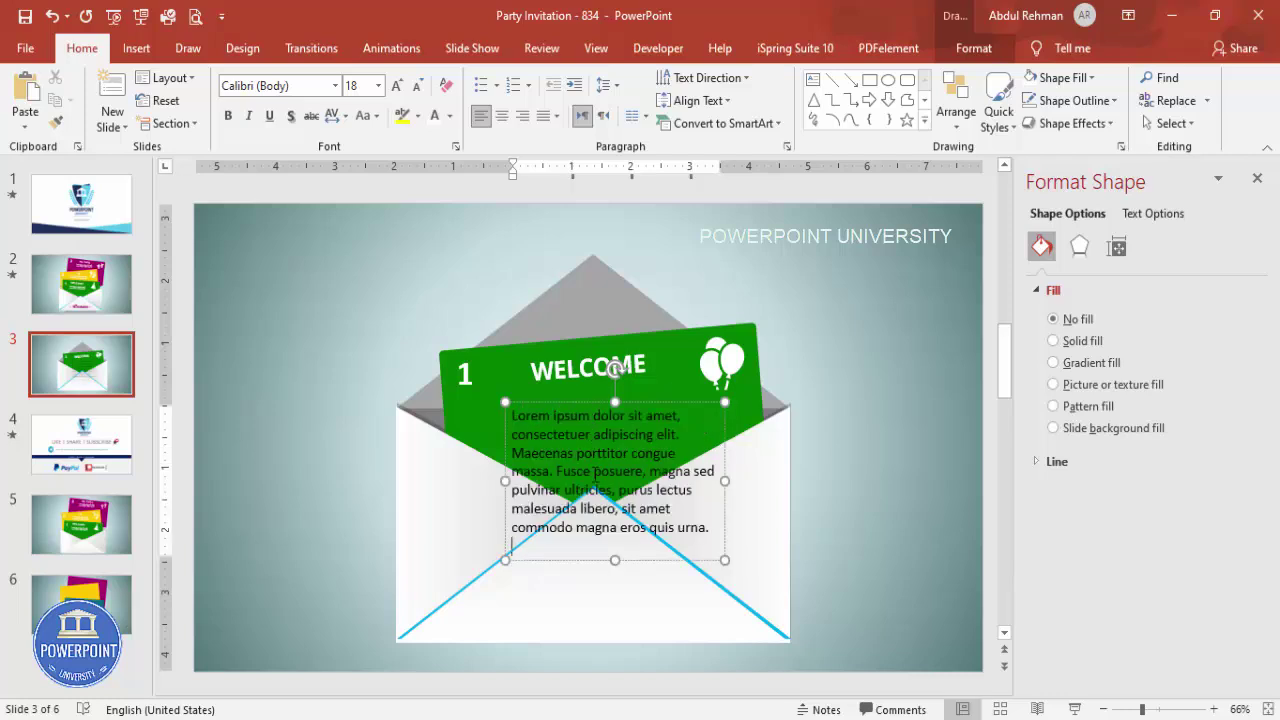
pyautogui.moveTo(560, 477); pyautogui.dragTo(777, 557)
pyautogui.press('Delete')
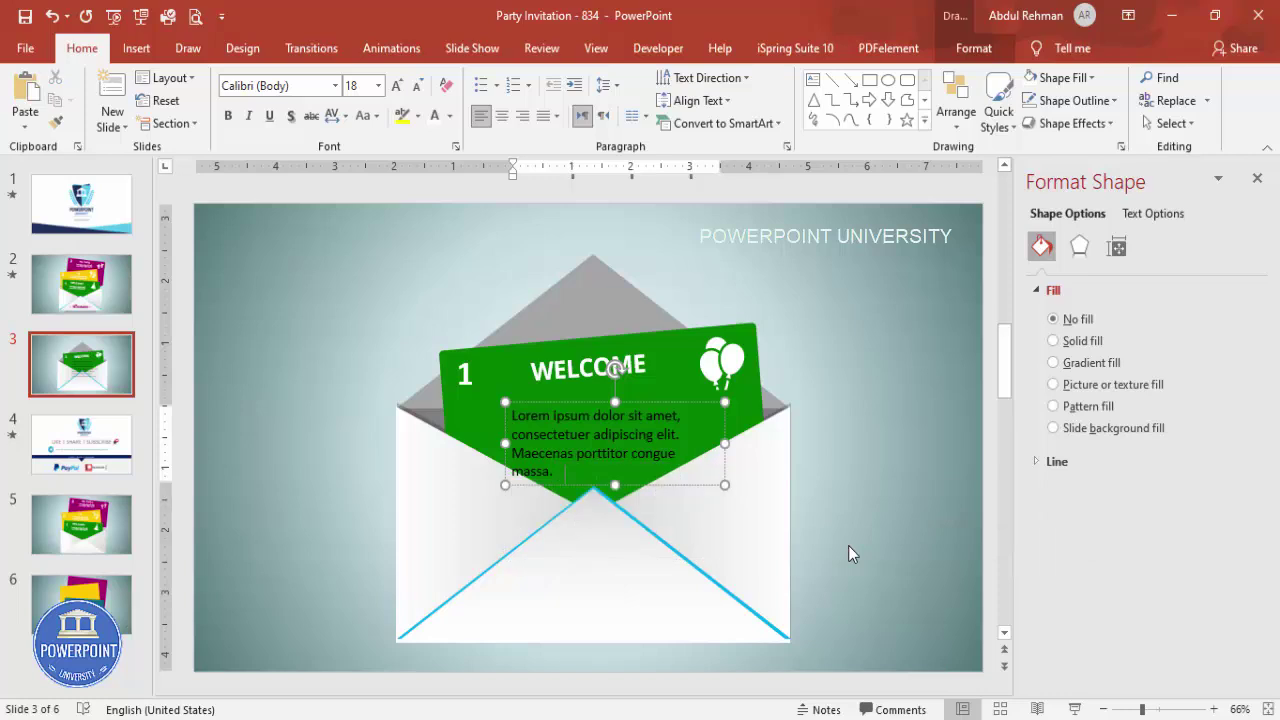
# Centre the paragraph, colour it white and set the Hand Of Sean font.
pyautogui.click(655, 410)
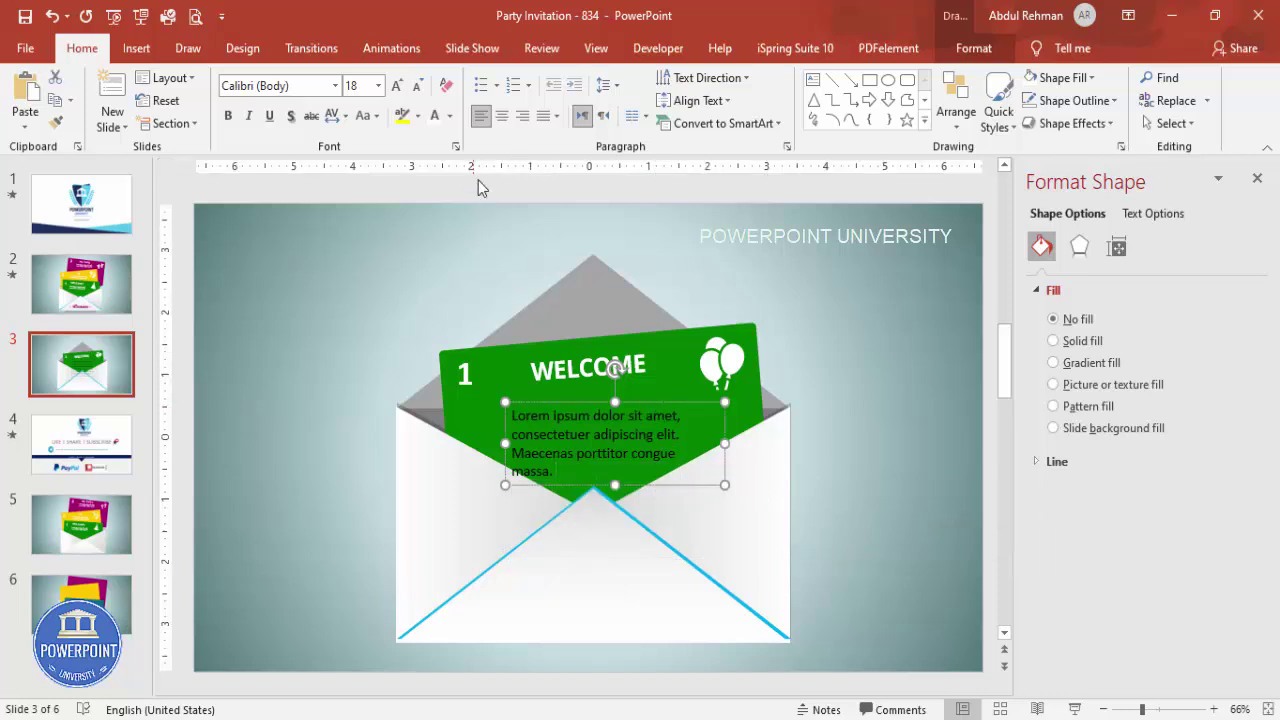
pyautogui.click(497, 117)
pyautogui.click(446, 116)
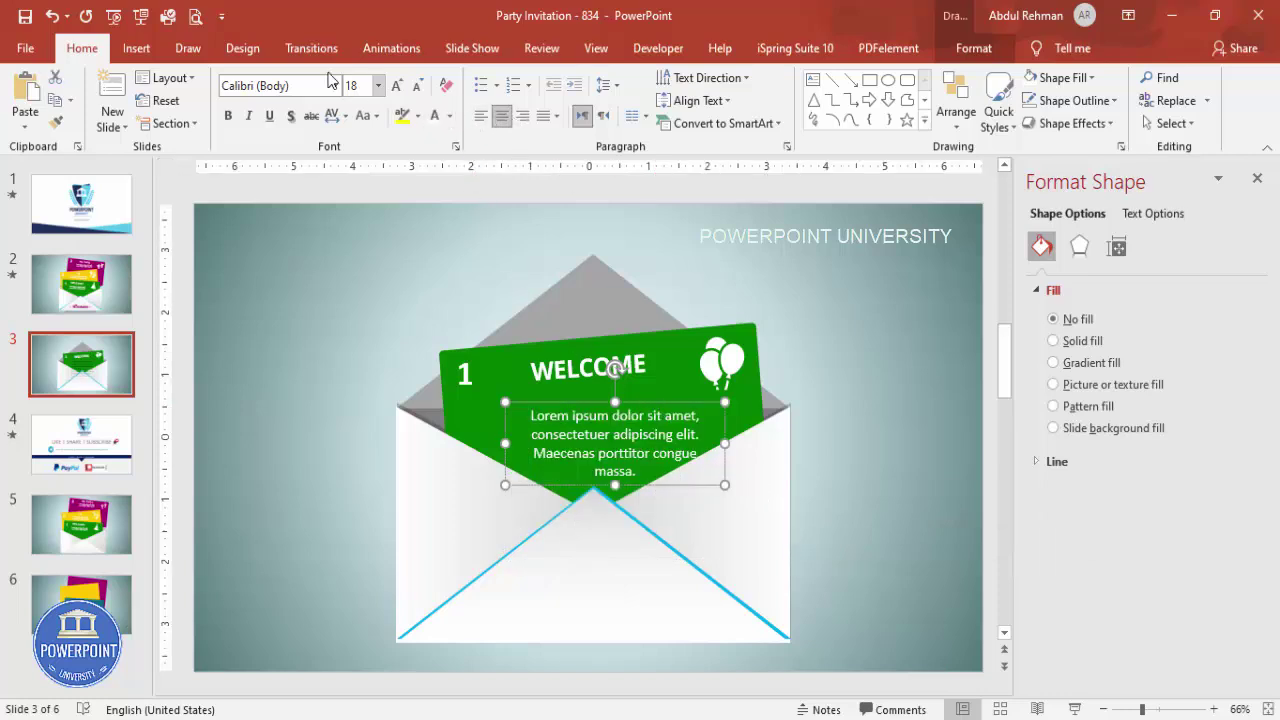
pyautogui.click(305, 88)
pyautogui.write('Hand Of Sean')
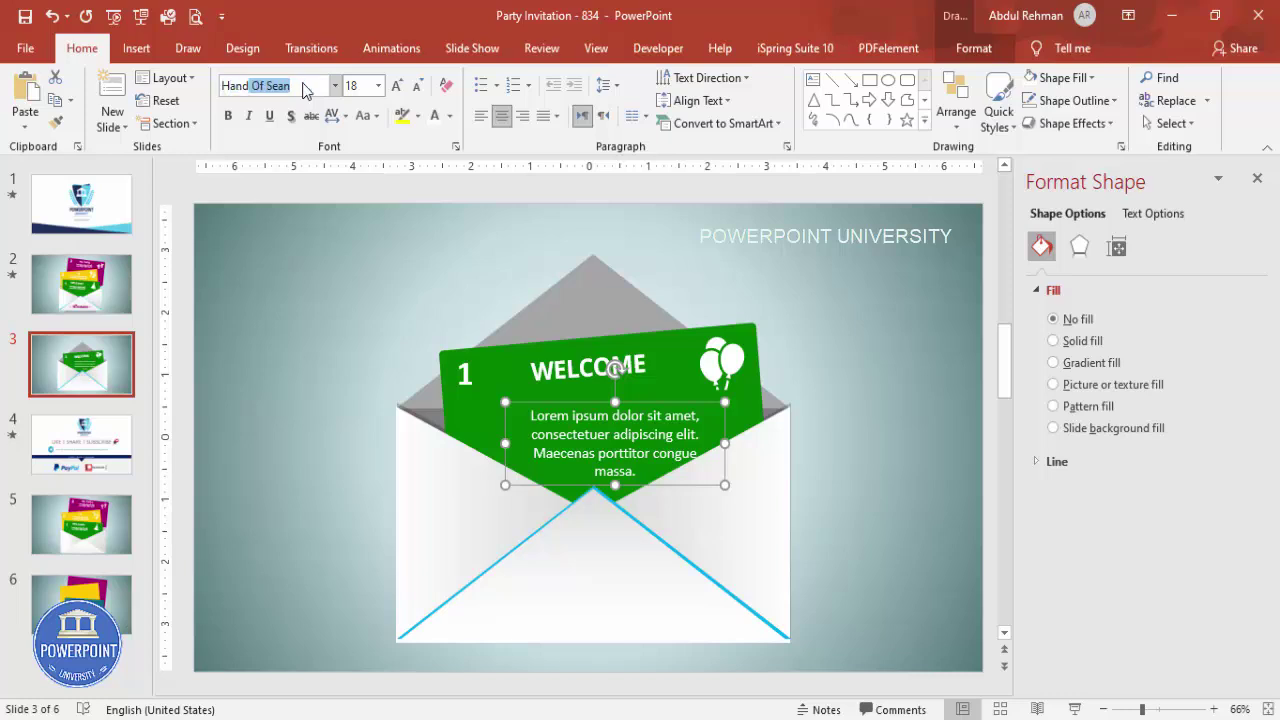
pyautogui.press('Return')
# Reduce the paragraph to 10.5 pt, narrow its box and tilt it with the card.
pyautogui.click(418, 88)
pyautogui.click(418, 88)
pyautogui.click(418, 88)
pyautogui.click(418, 88)
pyautogui.click(418, 88)
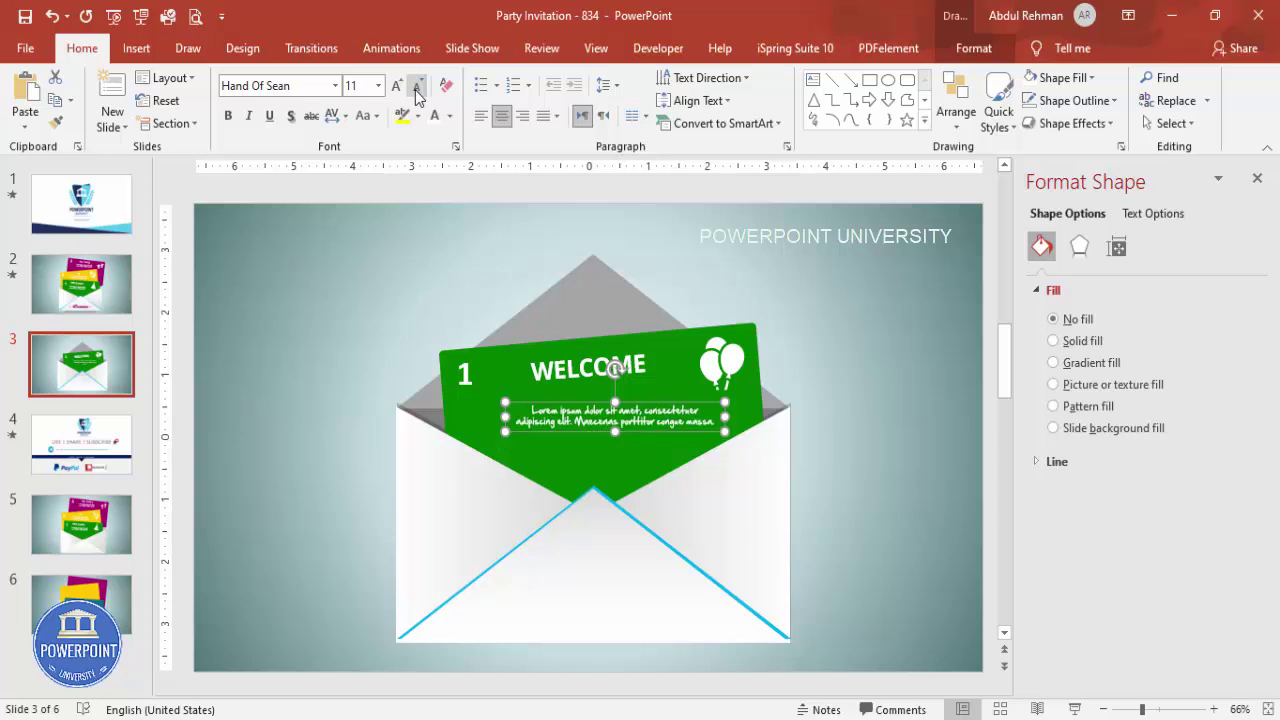
pyautogui.moveTo(720, 417); pyautogui.dragTo(693, 418)
pyautogui.moveTo(597, 365); pyautogui.dragTo(622, 388)
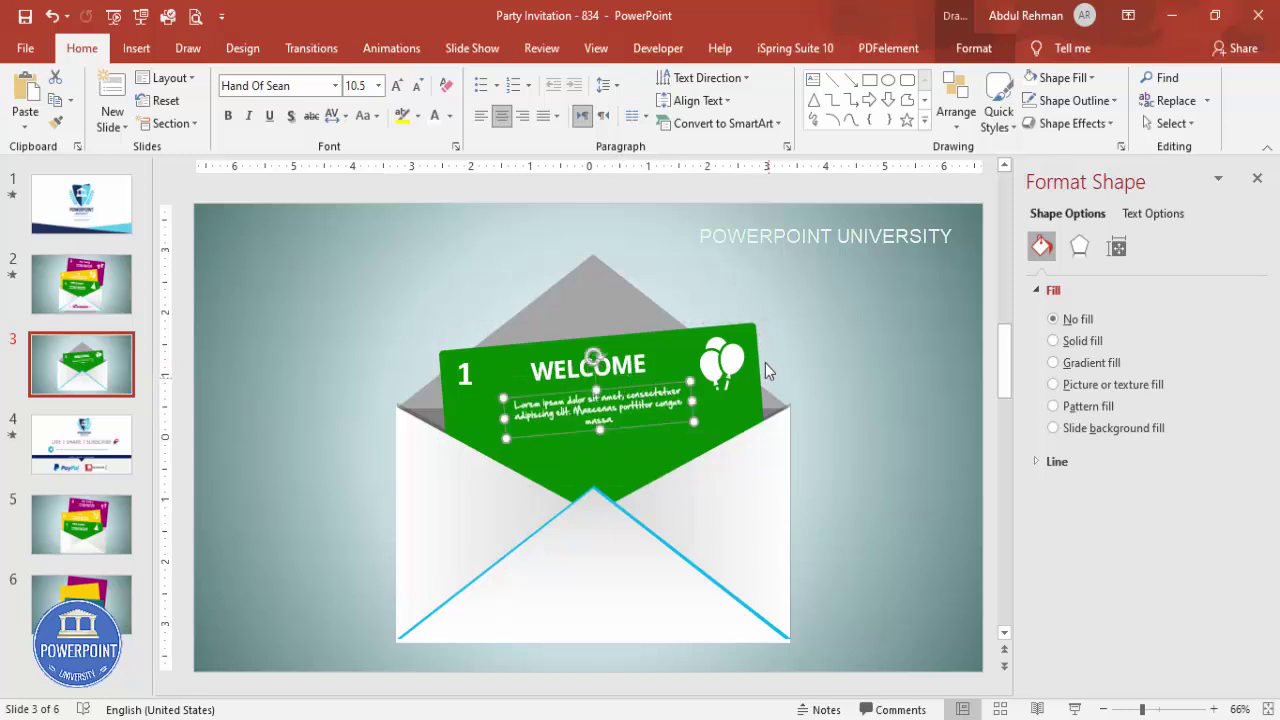
pyautogui.keyDown('shift'); pyautogui.click(620, 377); pyautogui.keyUp('shift')
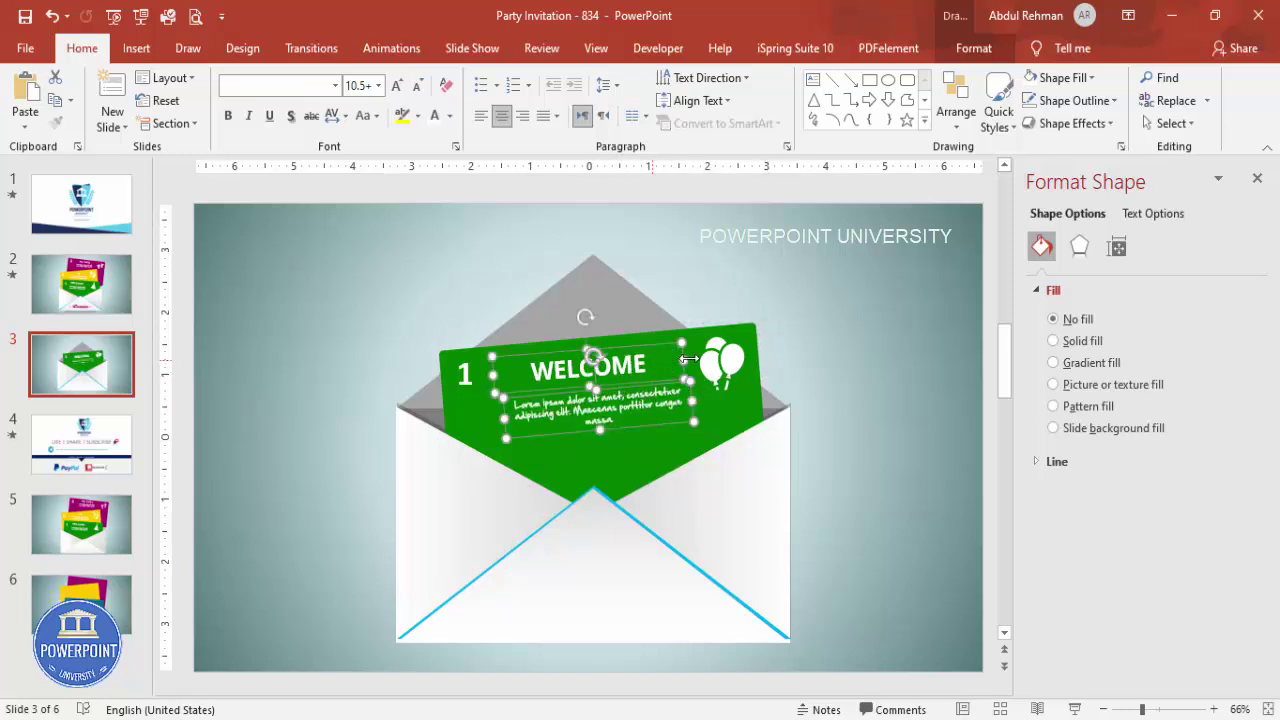
# Group the green card with its balloons, number 1, heading and paragraph.
pyautogui.keyDown('shift'); pyautogui.click(722, 362); pyautogui.keyUp('shift')
pyautogui.keyDown('shift'); pyautogui.click(464, 373); pyautogui.keyUp('shift')
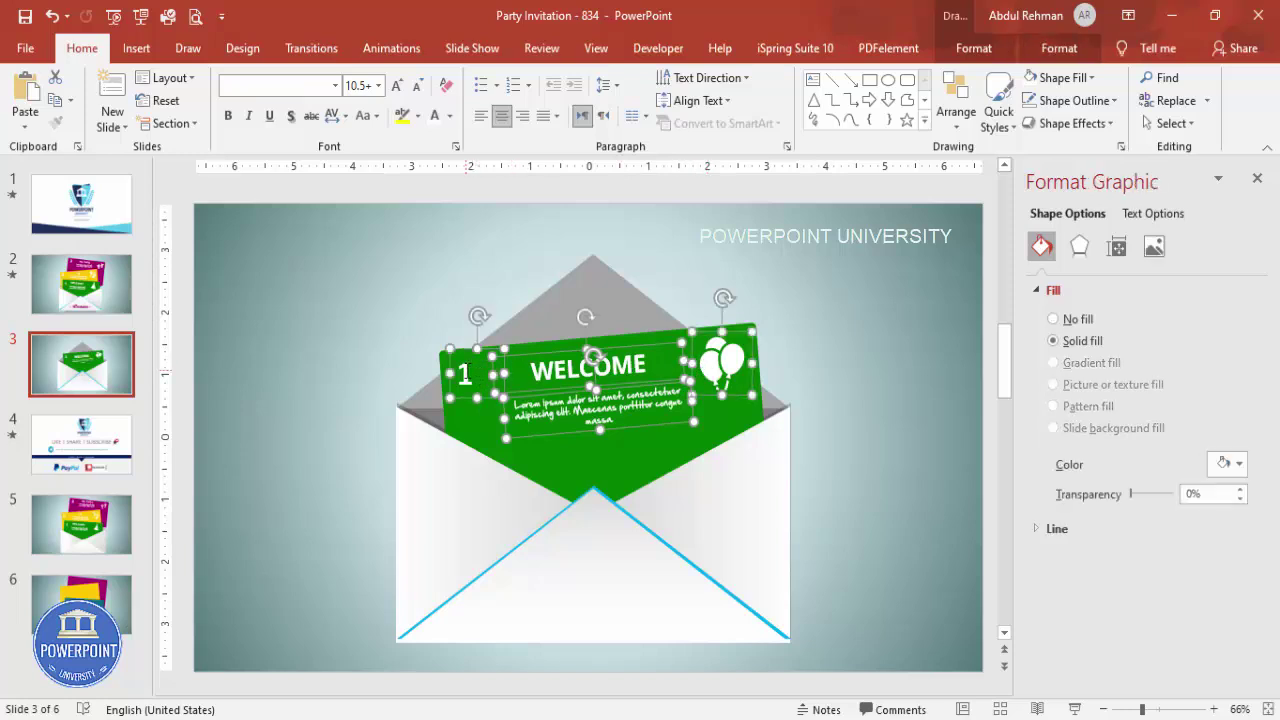
pyautogui.keyDown('shift'); pyautogui.click(636, 465); pyautogui.keyUp('shift')
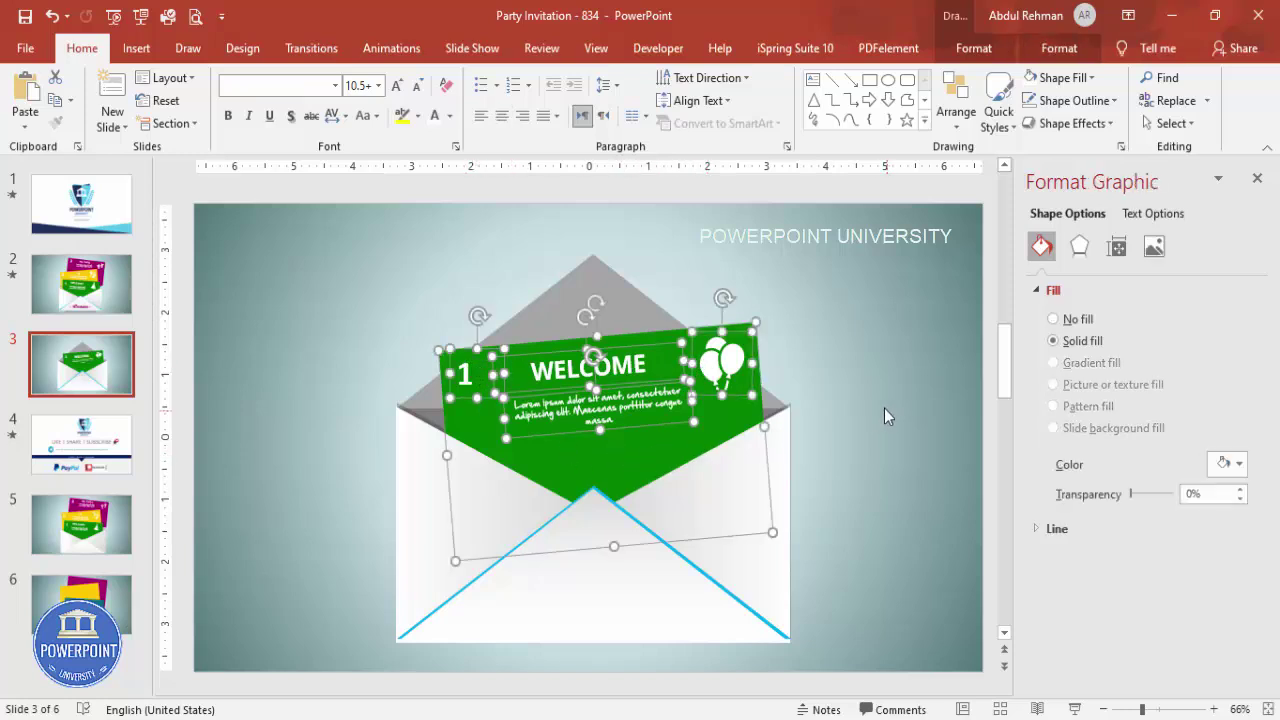
pyautogui.hotkey('ctrl', 'g')
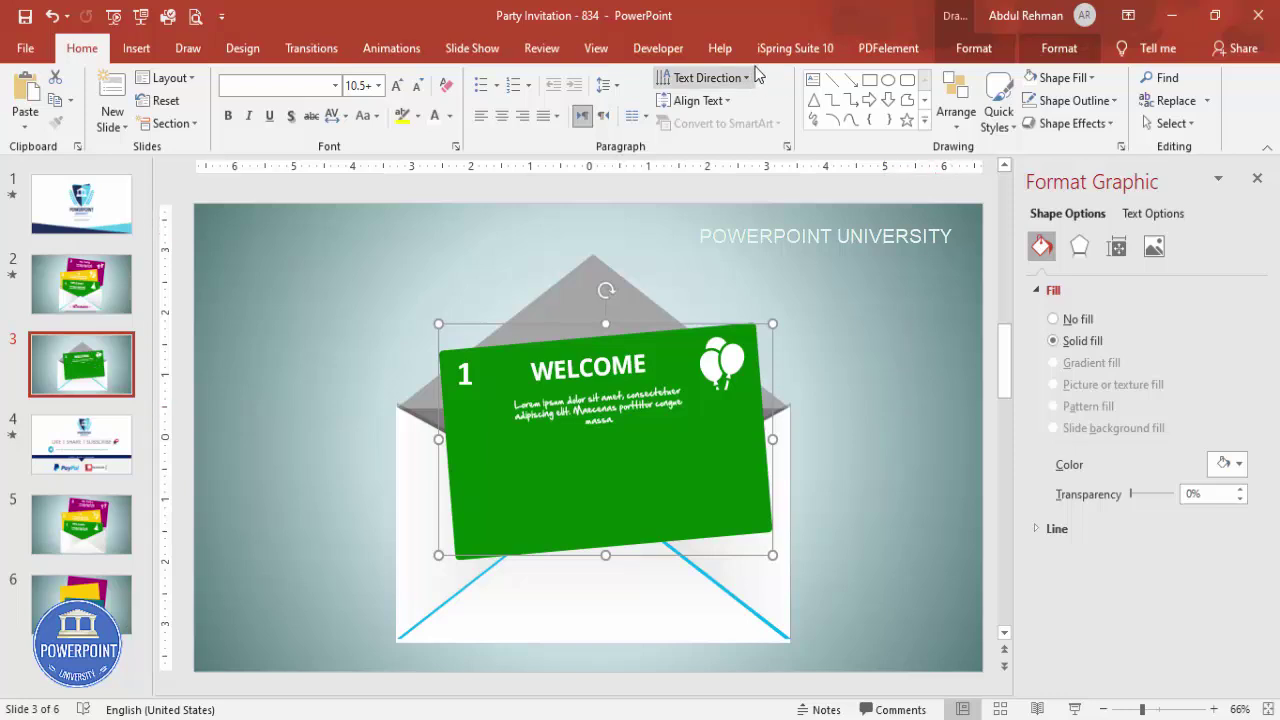
# Send the card group backward until it sits behind the envelope's front flaps.
pyautogui.click(972, 48)
pyautogui.click(967, 104)
pyautogui.click(967, 104)
pyautogui.click(967, 104)
pyautogui.click(967, 104)
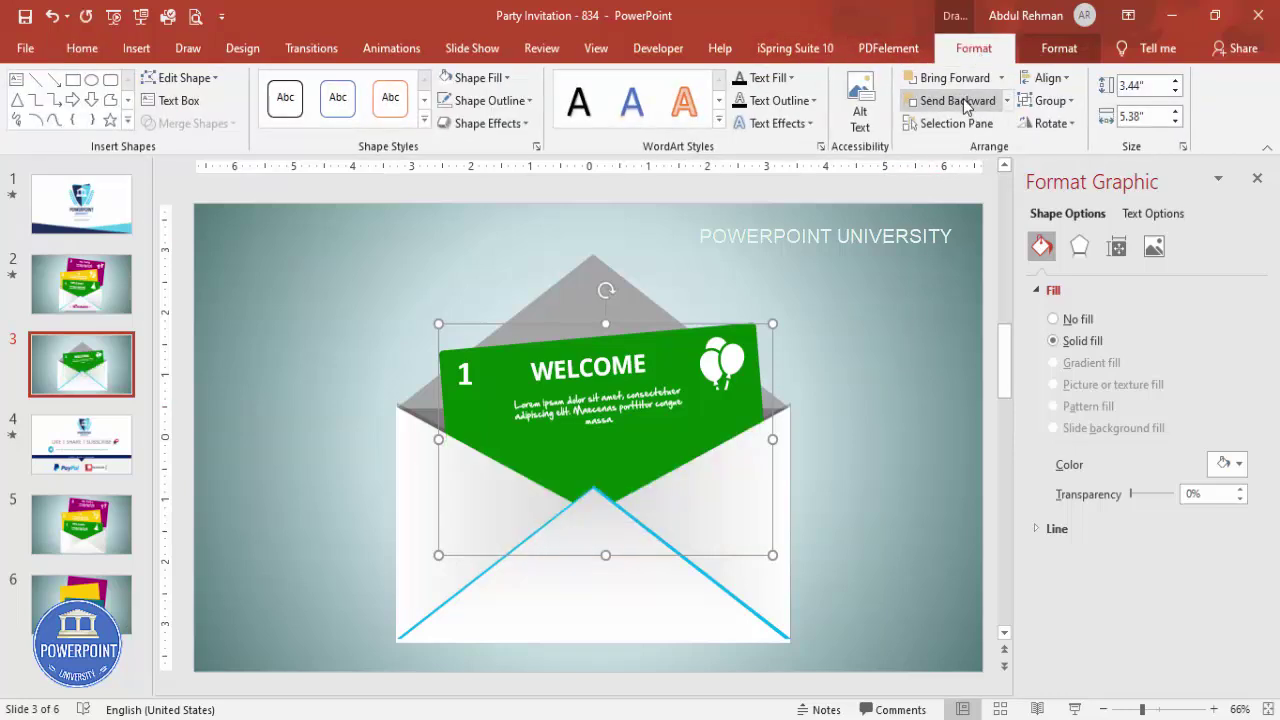
pyautogui.click(966, 104)
pyautogui.click(967, 104)
pyautogui.hotkey('ctrl', 'z')
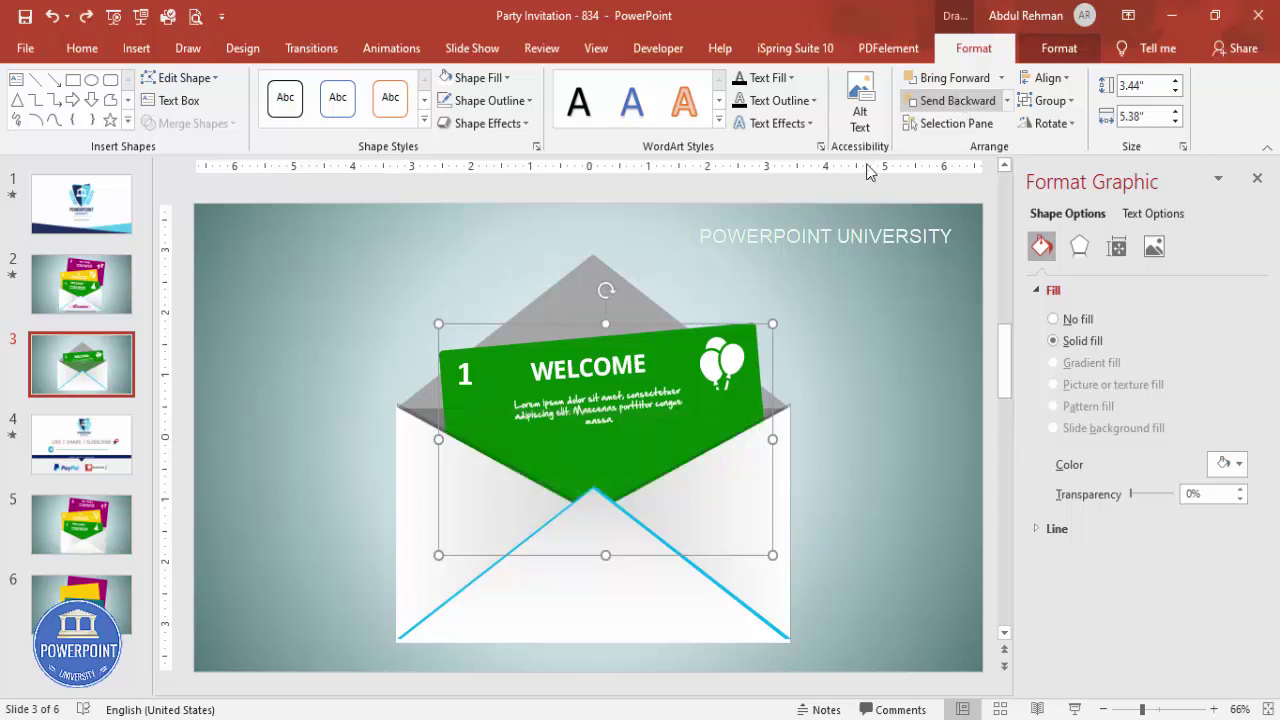
# Position the copied card in the envelope, fill it orange and retitle it 'To'.
pyautogui.moveTo(690, 358); pyautogui.dragTo(805, 262)
pyautogui.click(1227, 464)
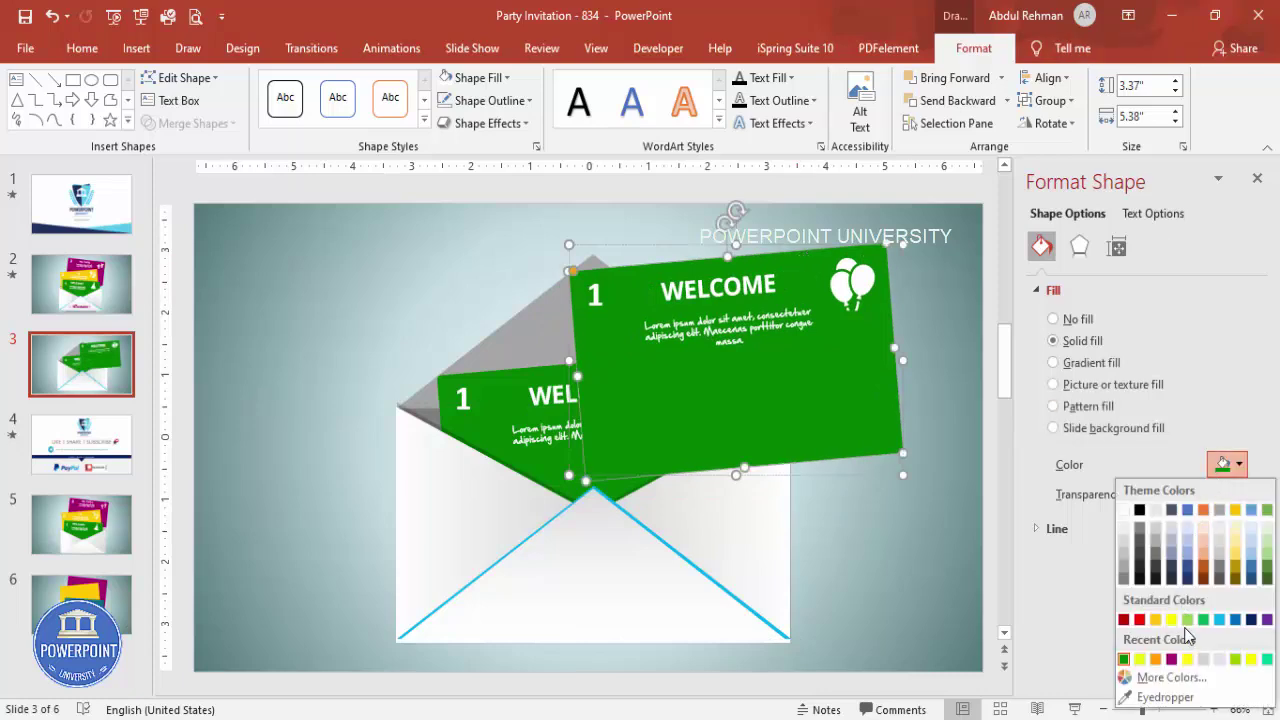
pyautogui.click(1156, 659)
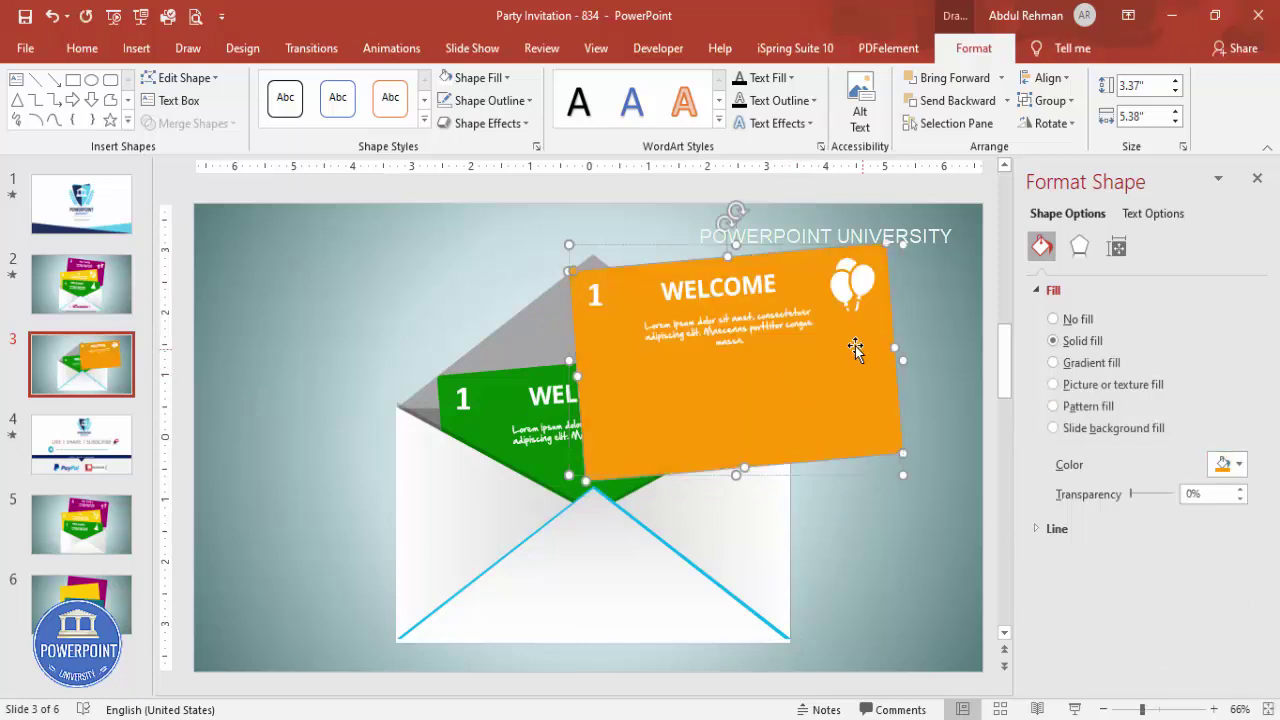
pyautogui.click(603, 290)
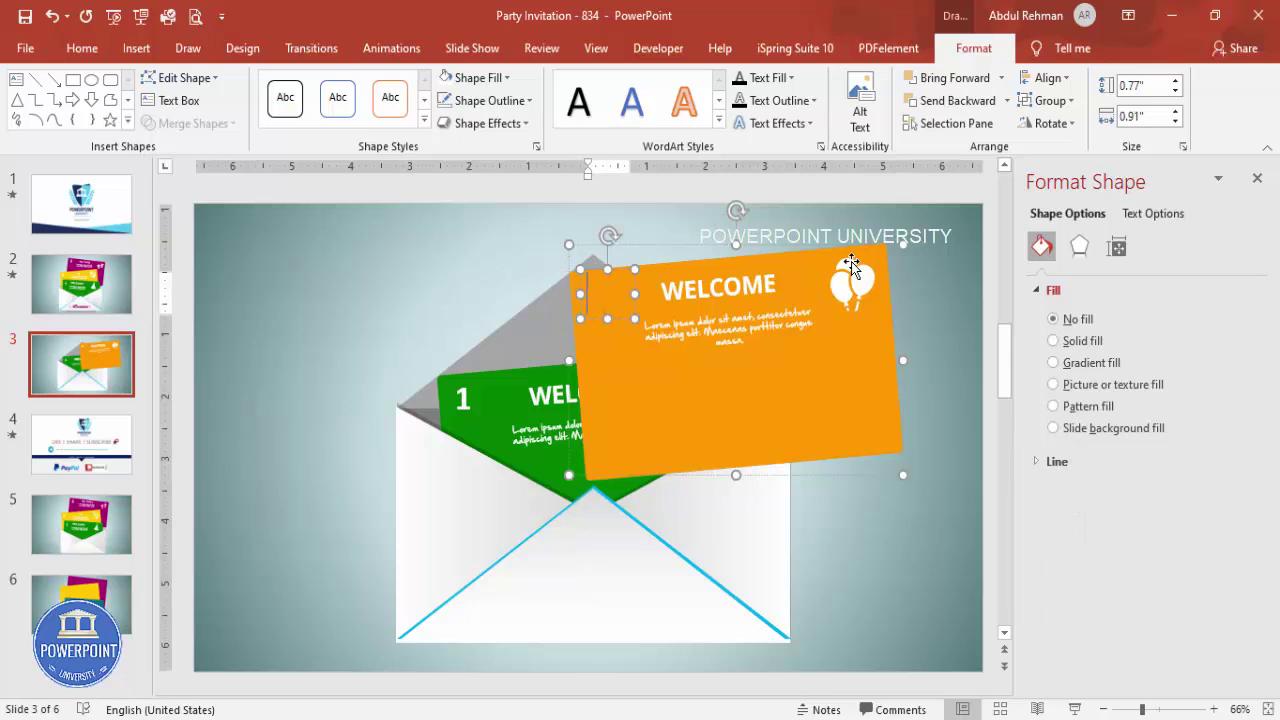
pyautogui.doubleClick(689, 291)
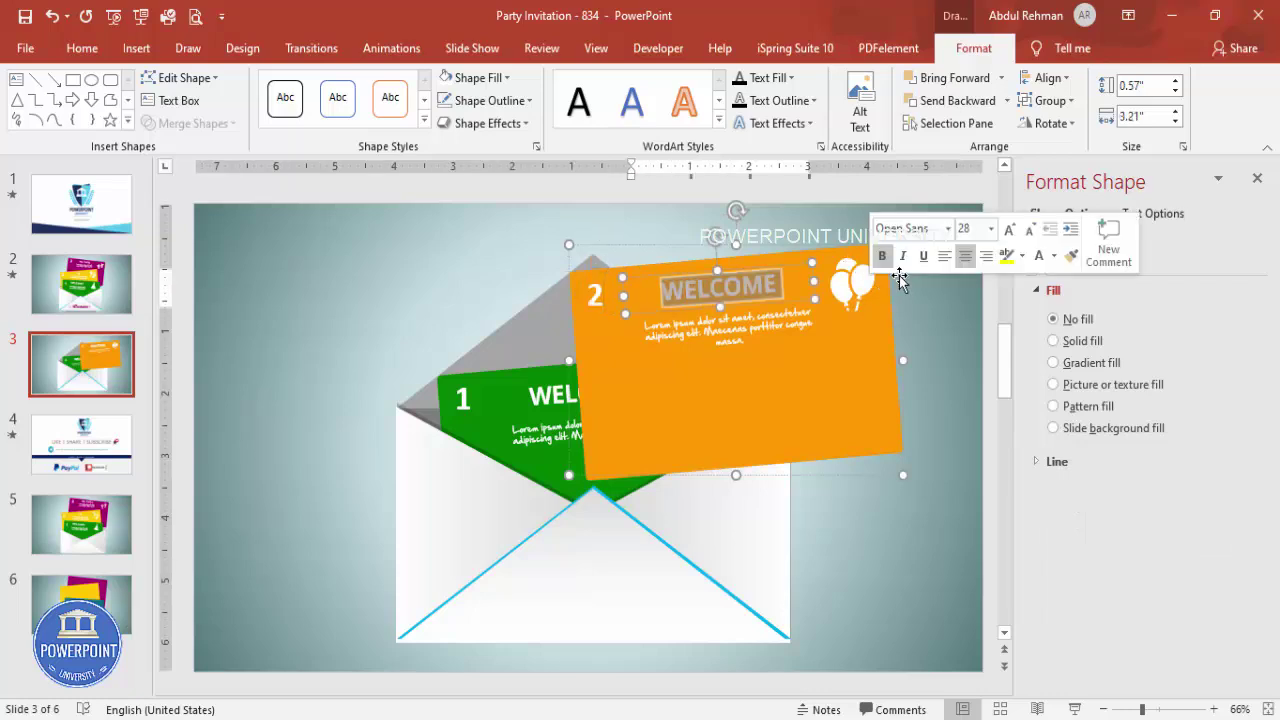
pyautogui.write('To')
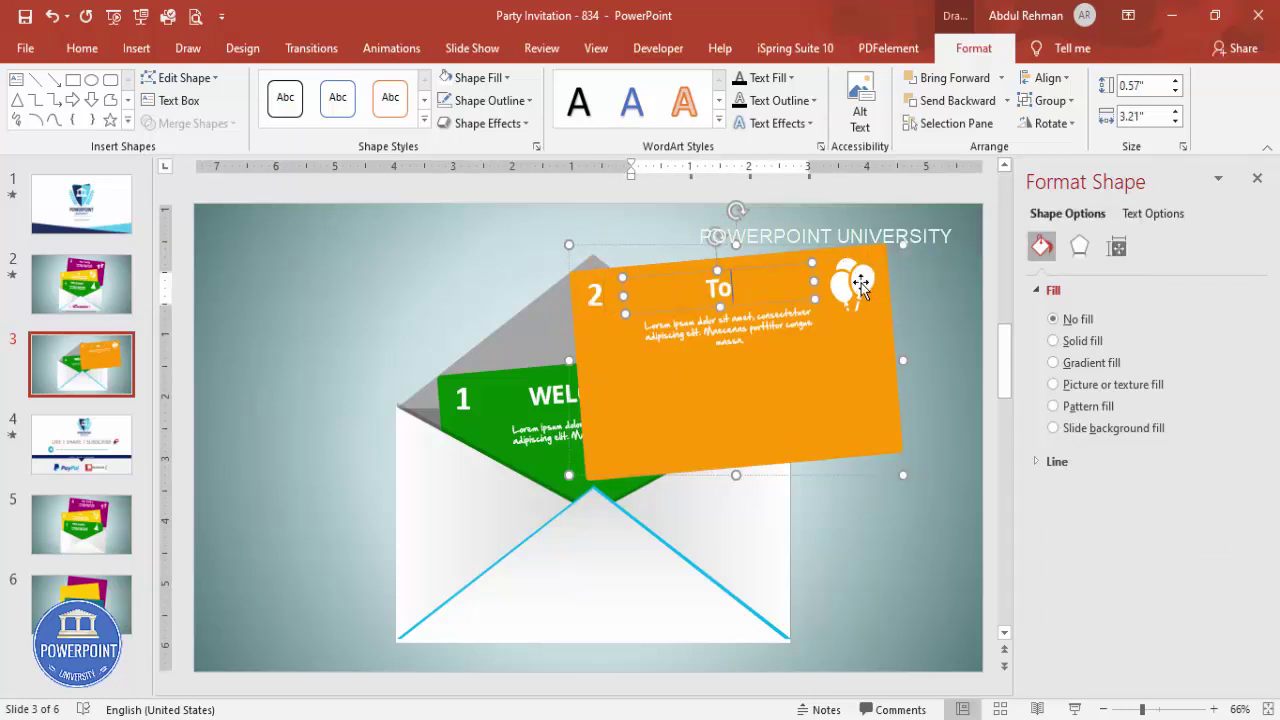
# Rotate the orange card group to a new tilt and move it down-left onto the envelope.
pyautogui.click(858, 283)
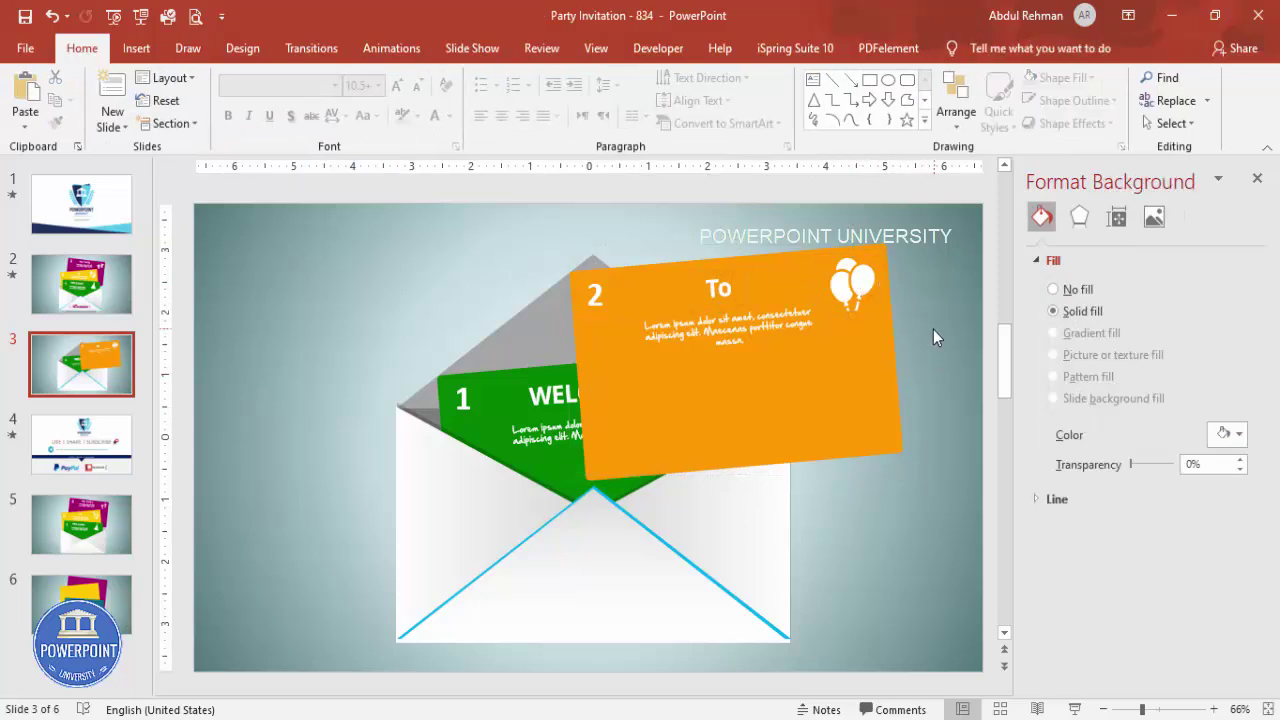
pyautogui.click(934, 331)
pyautogui.click(857, 371)
pyautogui.moveTo(736, 206); pyautogui.dragTo(759, 215)
pyautogui.moveTo(794, 254); pyautogui.dragTo(679, 295)
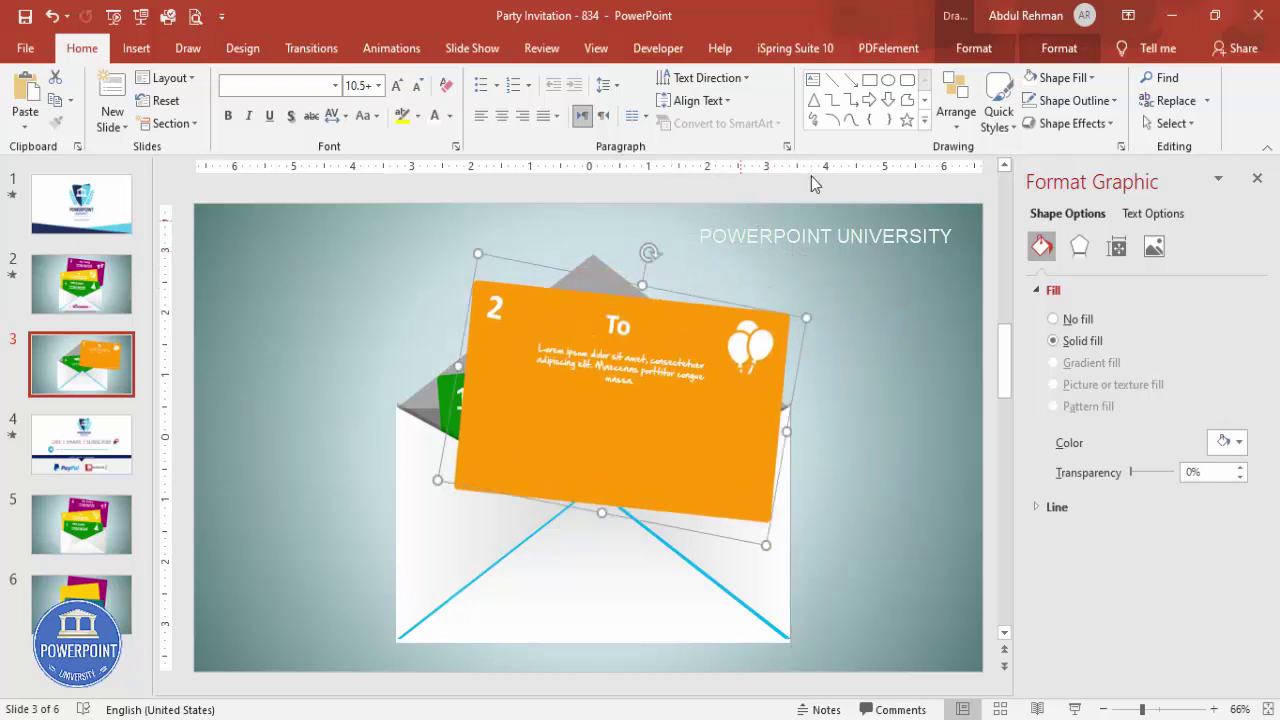
# Send the orange To card back twice, behind the green WELCOME card, and shift it up-left.
pyautogui.click(972, 48)
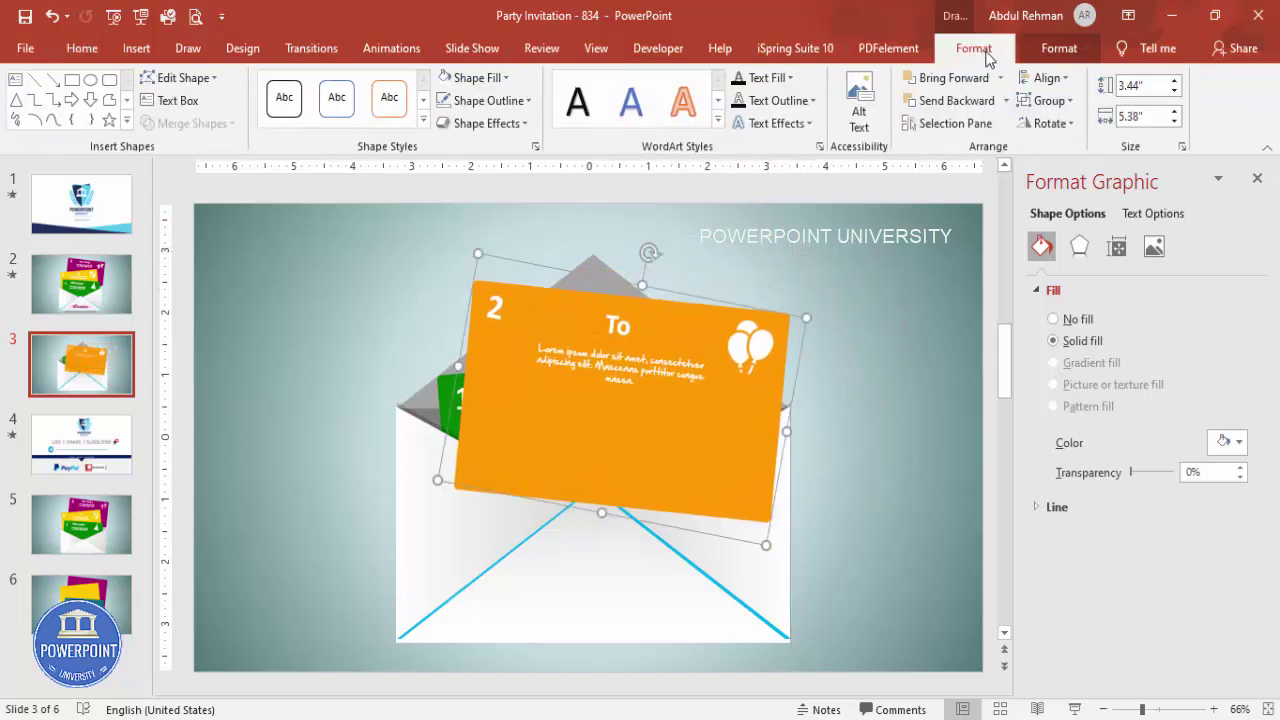
pyautogui.click(961, 102)
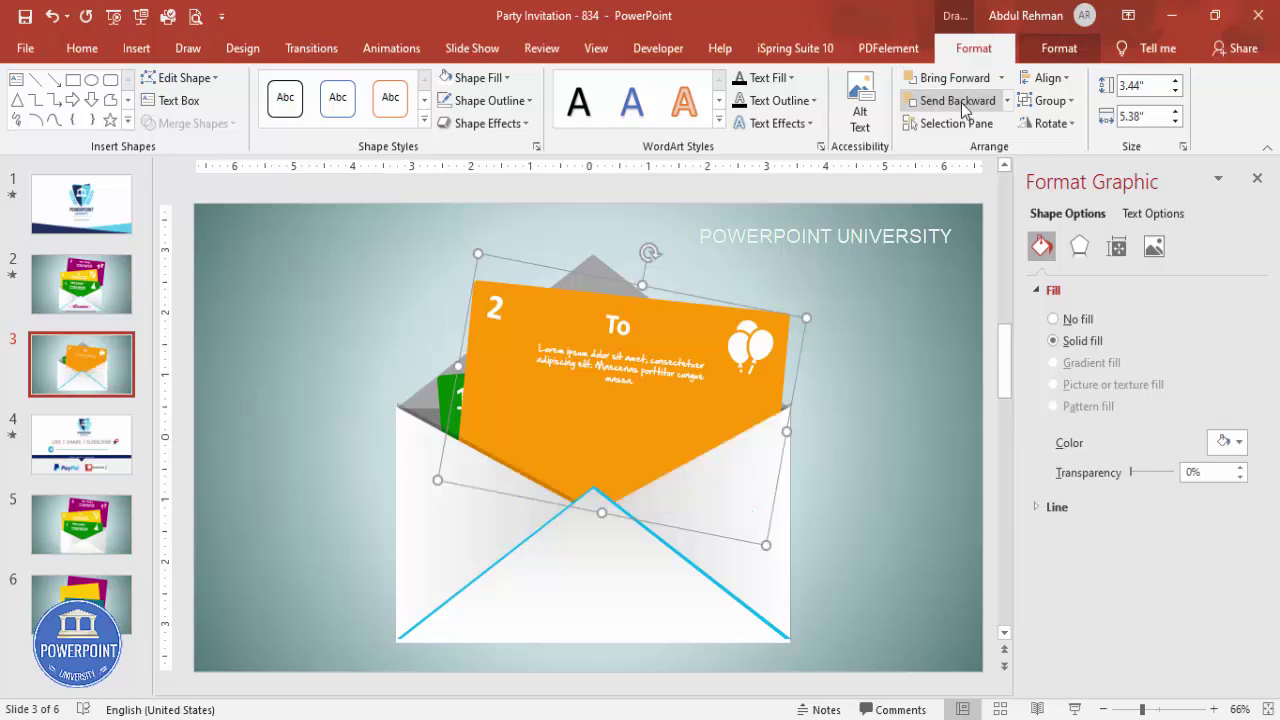
pyautogui.click(961, 102)
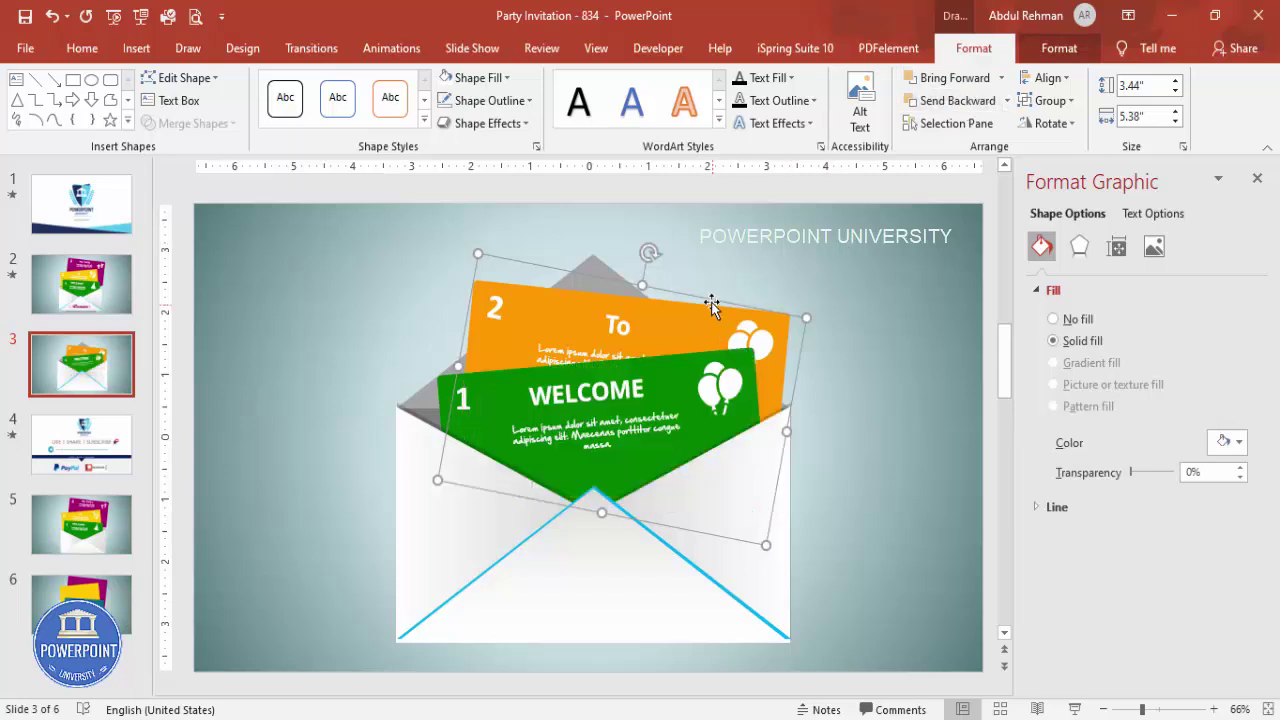
pyautogui.moveTo(704, 295); pyautogui.dragTo(680, 263)
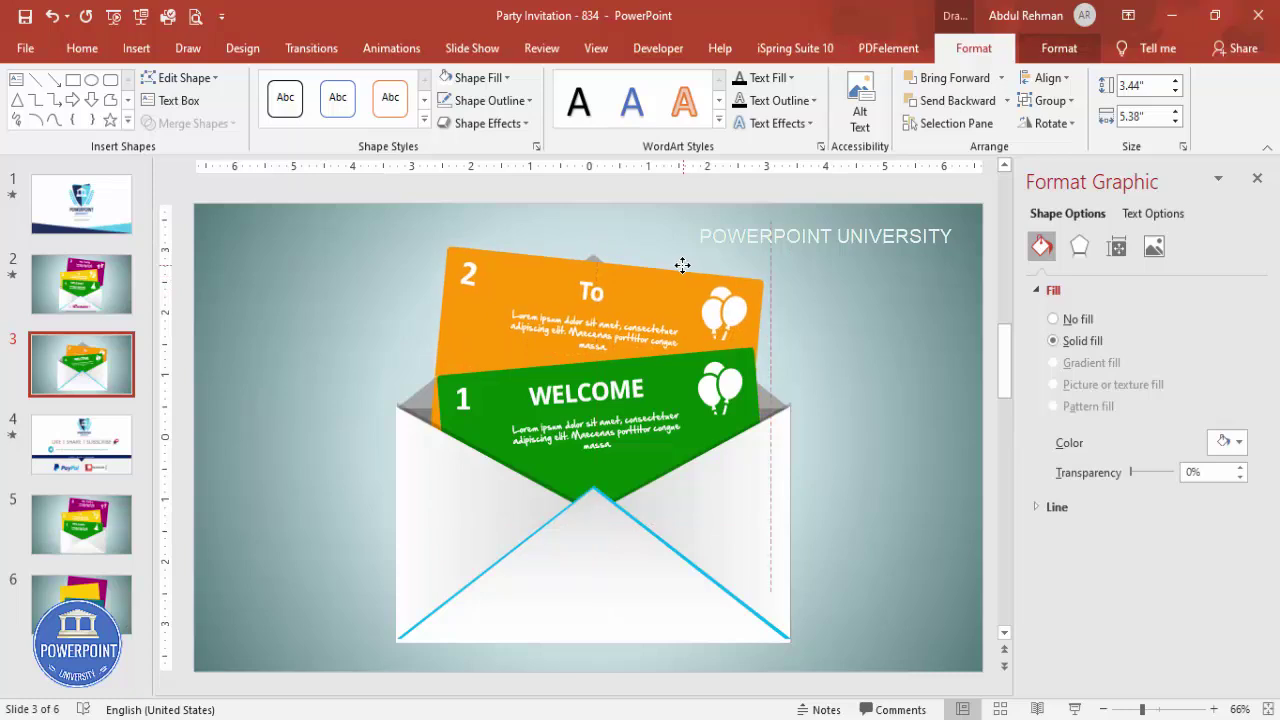
# Line up the green and orange cards with small drags and arrow-key nudges.
pyautogui.click(821, 425)
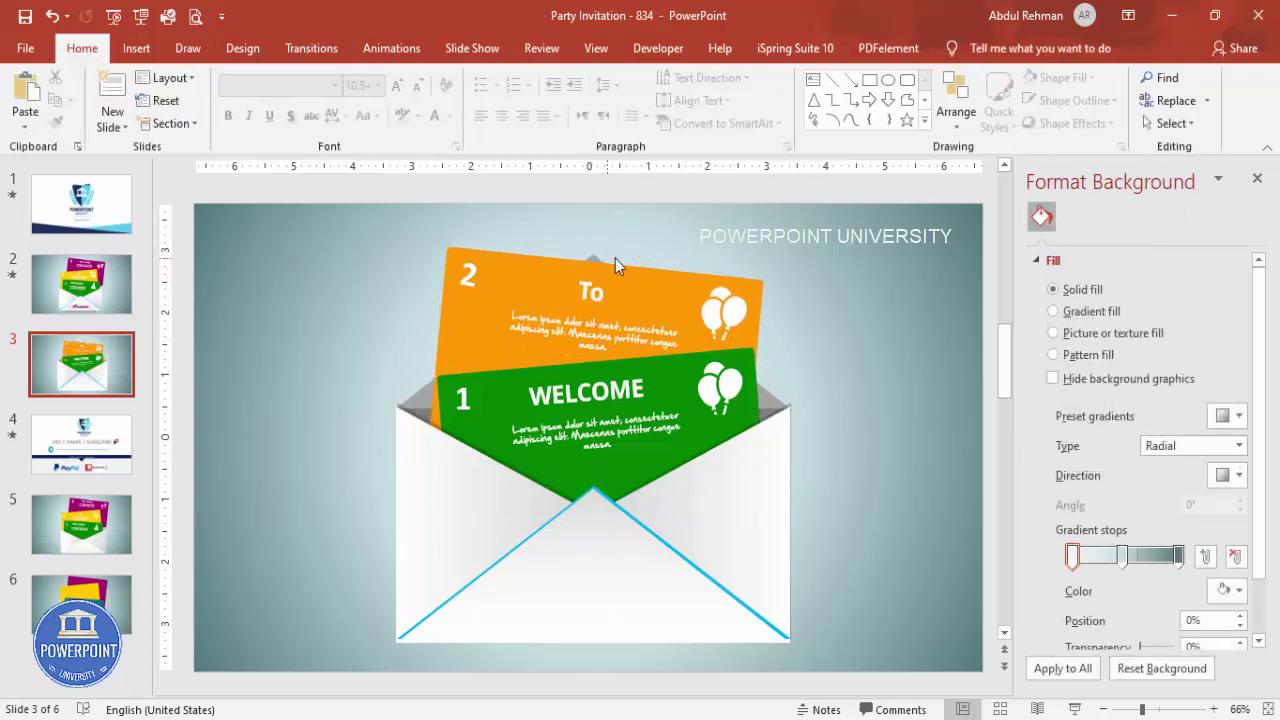
pyautogui.click(690, 388)
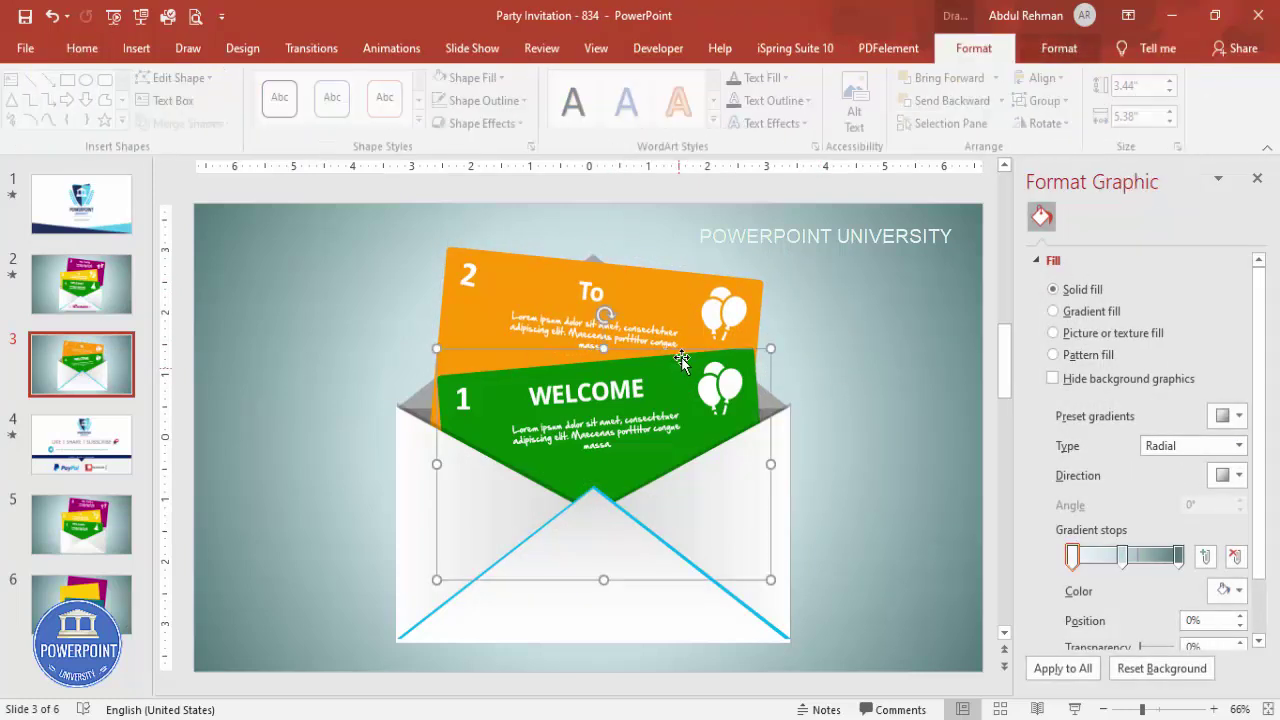
pyautogui.press('Down')
pyautogui.press('Down')
pyautogui.press('Down')
pyautogui.moveTo(675, 372); pyautogui.dragTo(677, 366)
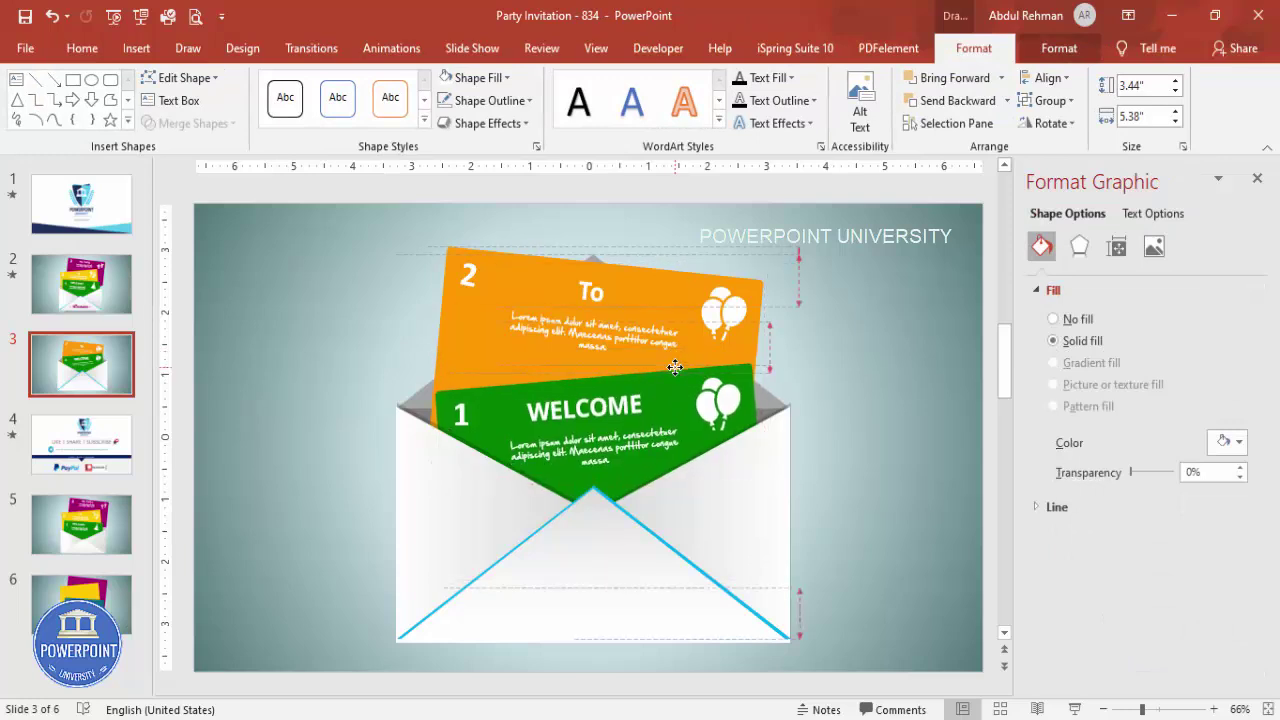
pyautogui.click(671, 272)
pyautogui.moveTo(670, 271)
pyautogui.mouseDown()
pyautogui.moveTo(667, 284)
pyautogui.moveTo(714, 289)
pyautogui.moveTo(675, 296)
pyautogui.mouseUp()
pyautogui.press('Up')
pyautogui.press('Up')
pyautogui.press('Up')
pyautogui.press('Up')
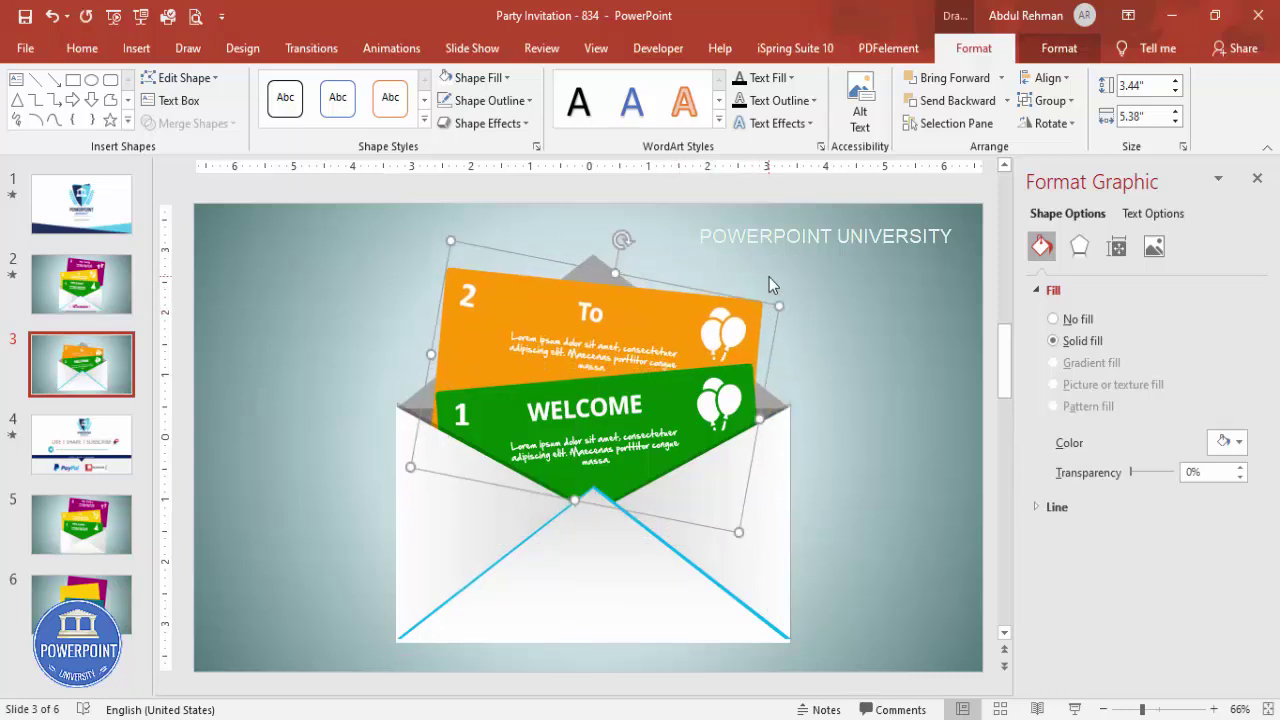
pyautogui.hotkey('ctrl', 'd')
# Colour the duplicate card magenta and change its text to '3' and 'My party'.
pyautogui.moveTo(749, 391); pyautogui.dragTo(849, 410)
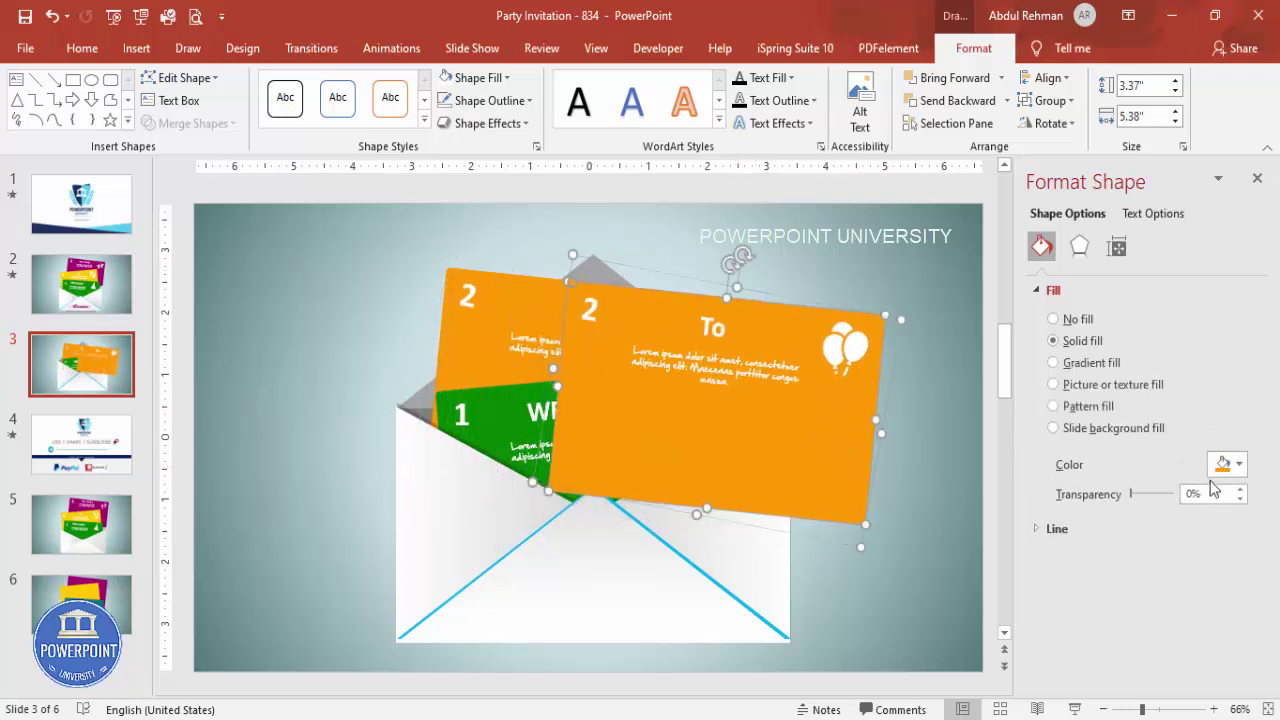
pyautogui.click(1237, 469)
pyautogui.click(1172, 660)
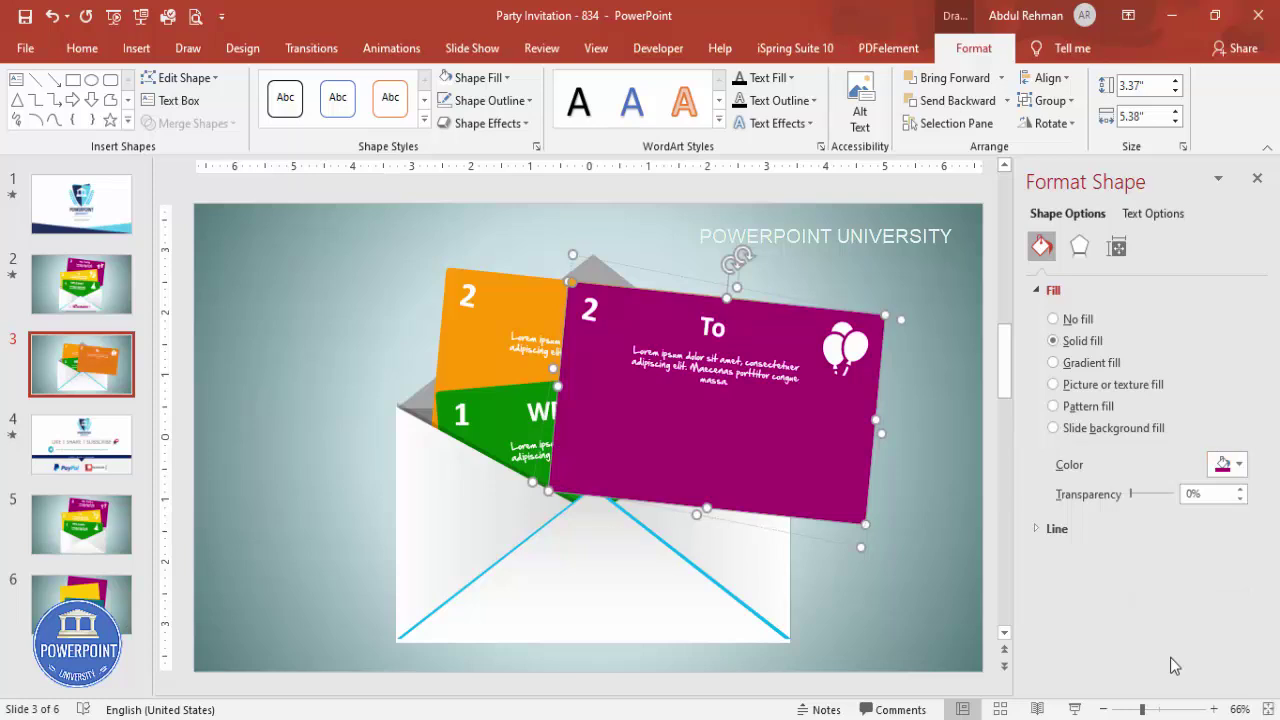
pyautogui.press('Tab')
pyautogui.write('3')
pyautogui.doubleClick(712, 330)
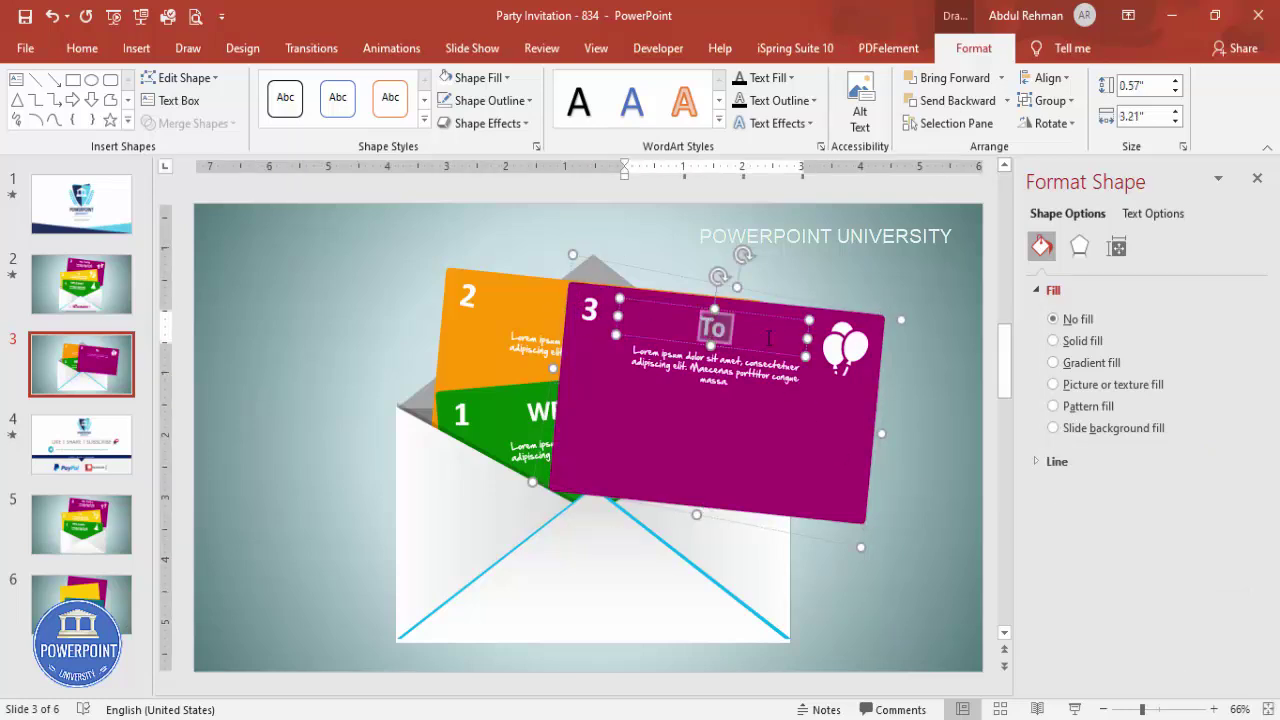
pyautogui.write('My party')
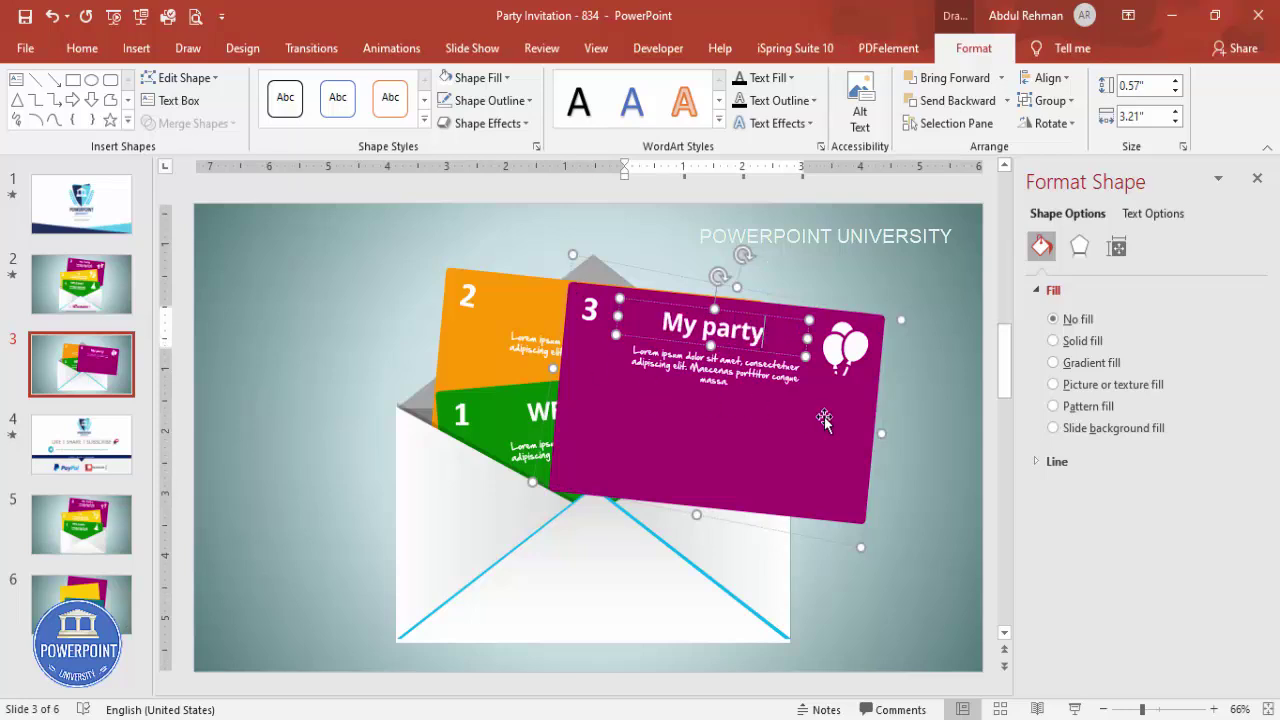
# Shorten the magenta card to 2.91 inches tall and move it up and left.
pyautogui.click(806, 439)
pyautogui.click(829, 451)
pyautogui.click(734, 491)
pyautogui.moveTo(709, 508); pyautogui.dragTo(725, 478)
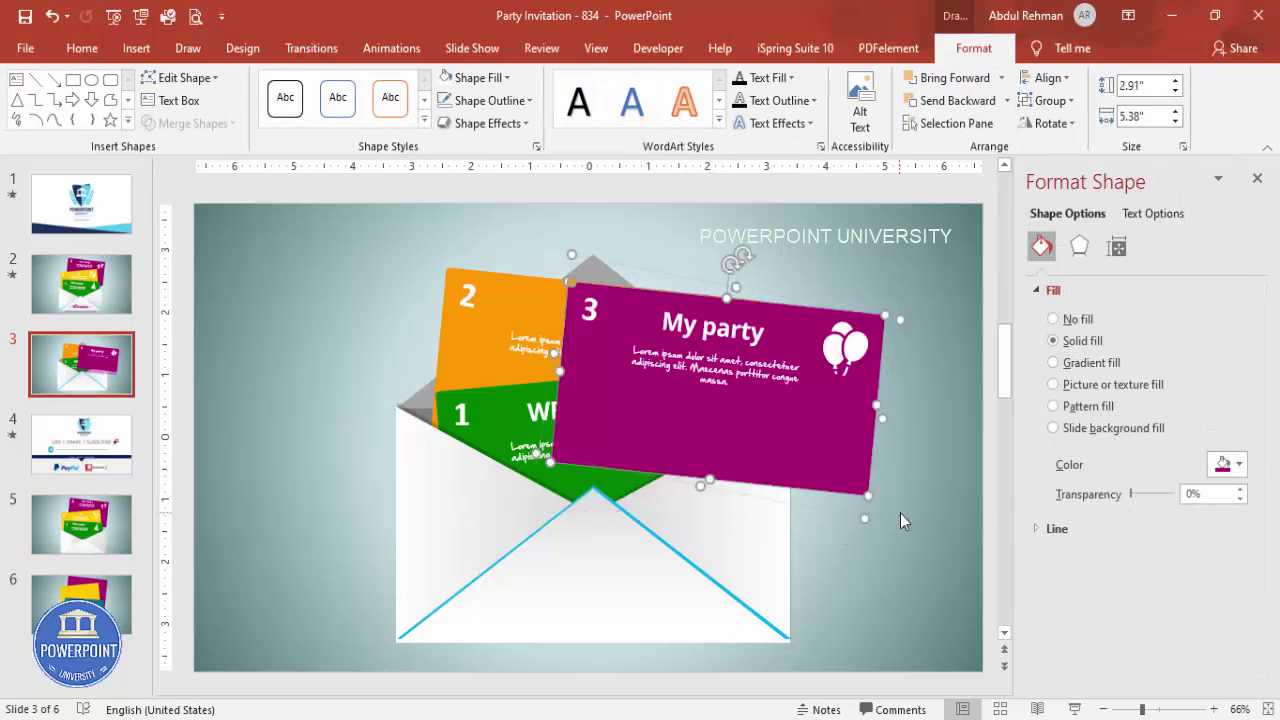
pyautogui.click(900, 520)
pyautogui.moveTo(808, 434); pyautogui.dragTo(734, 347)
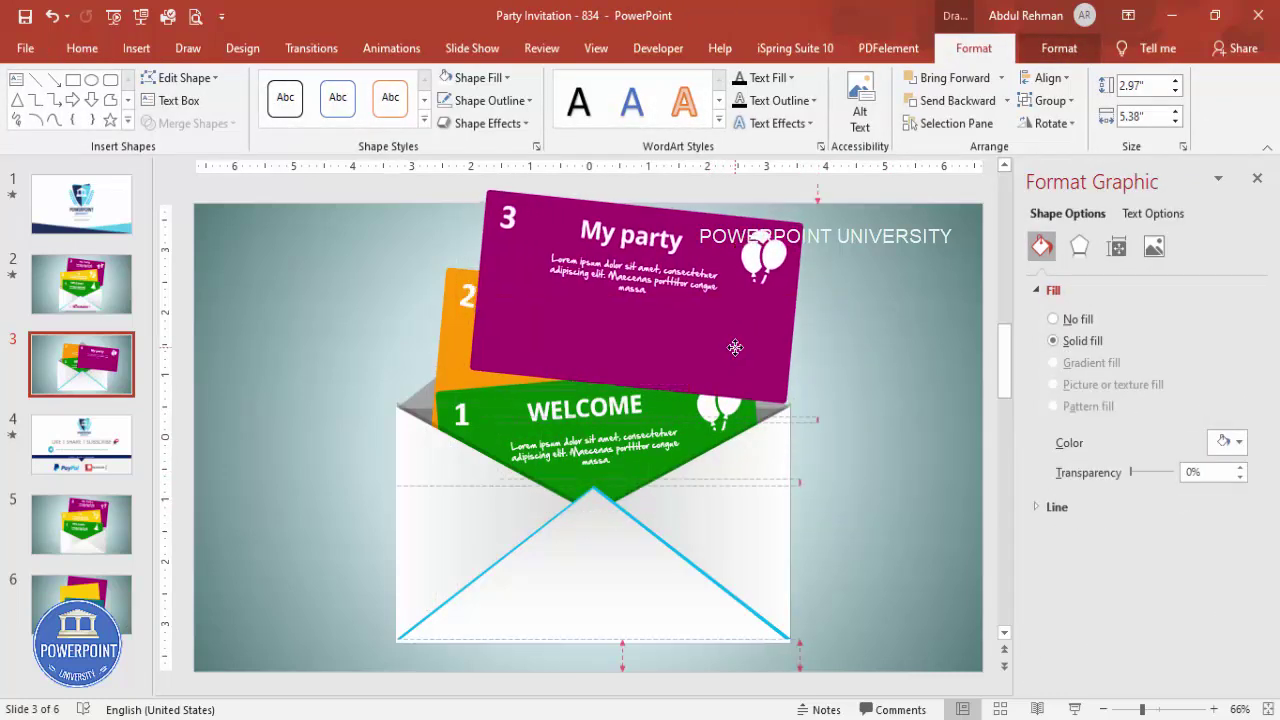
# Send the magenta card back two layers, behind the orange To card.
pyautogui.click(1008, 102)
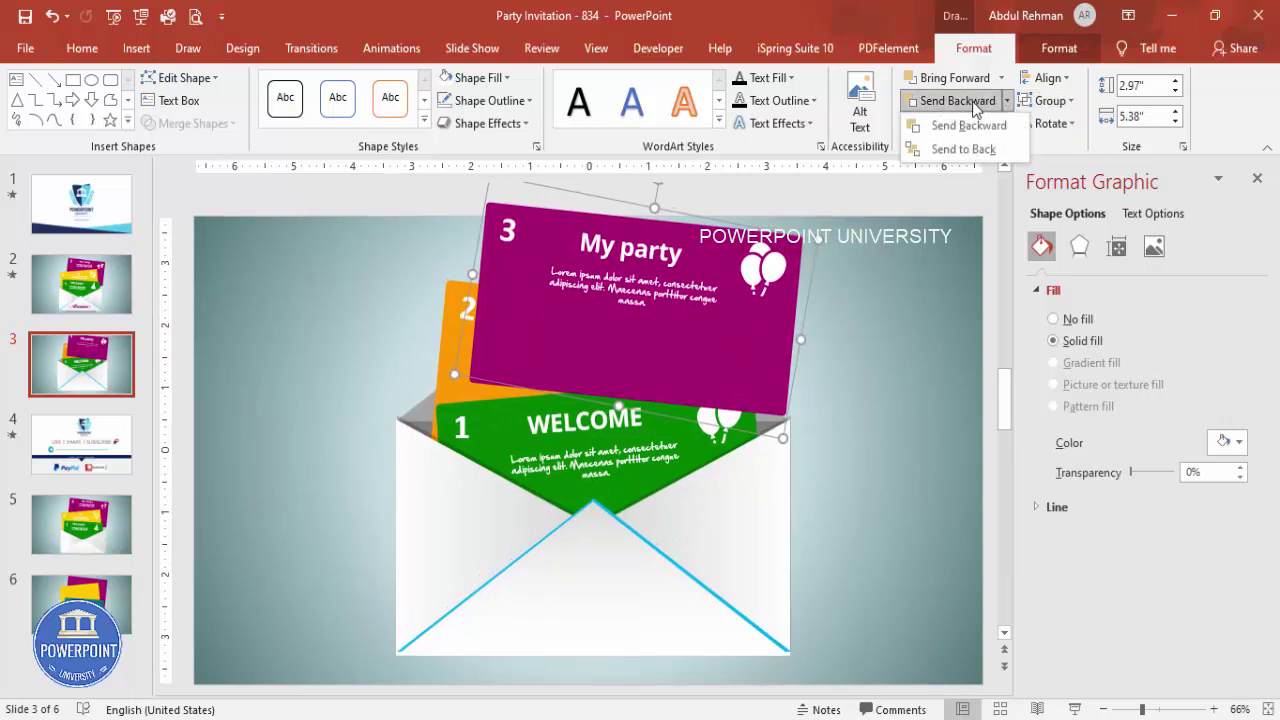
pyautogui.click(975, 104)
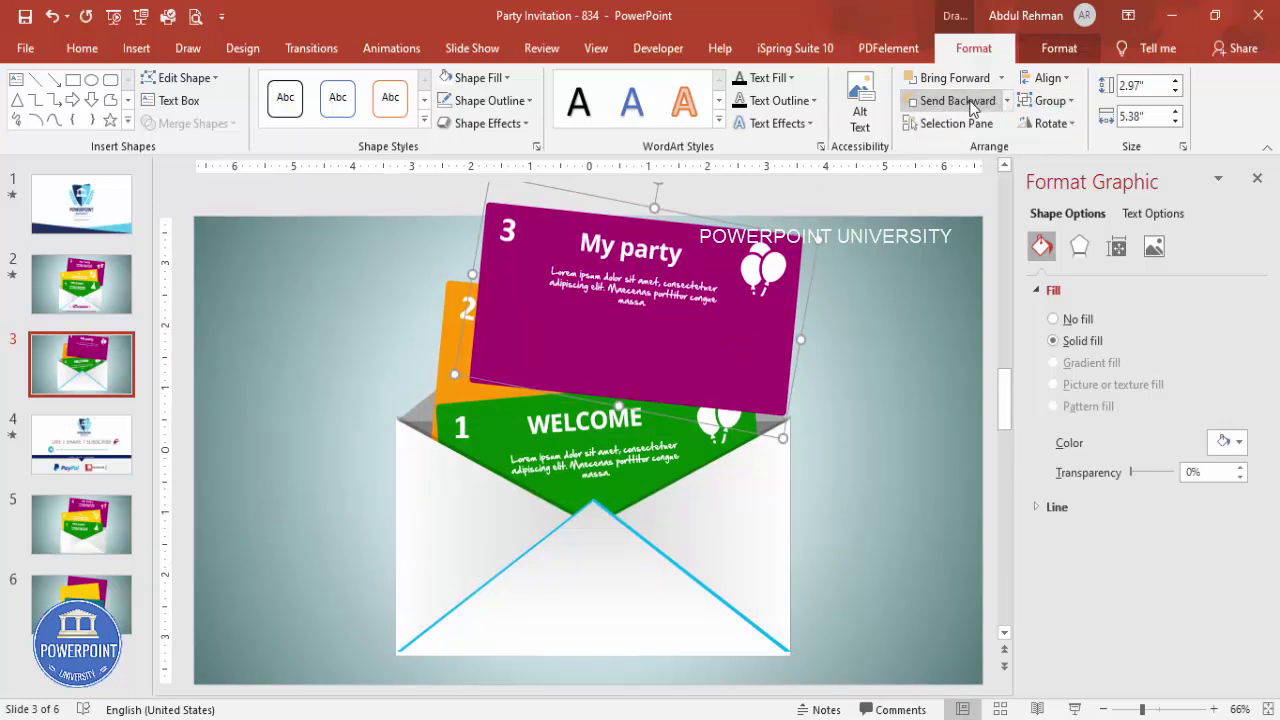
pyautogui.click(970, 104)
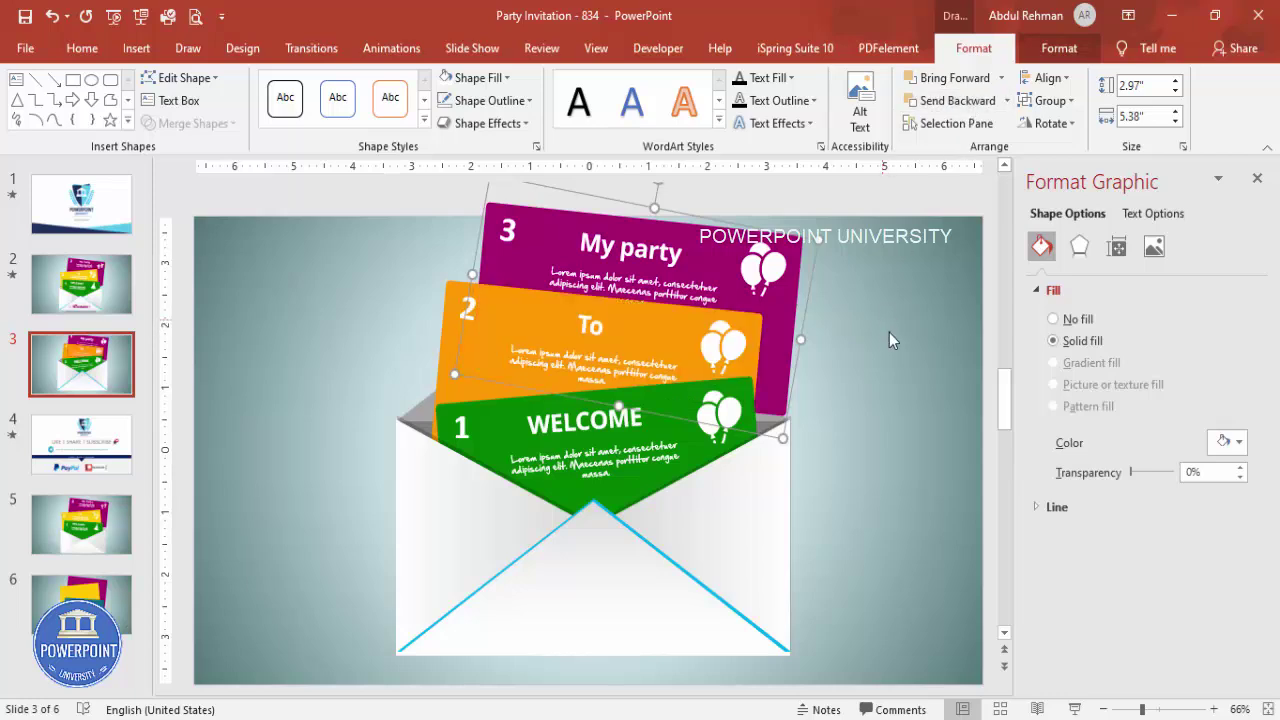
pyautogui.click(889, 332)
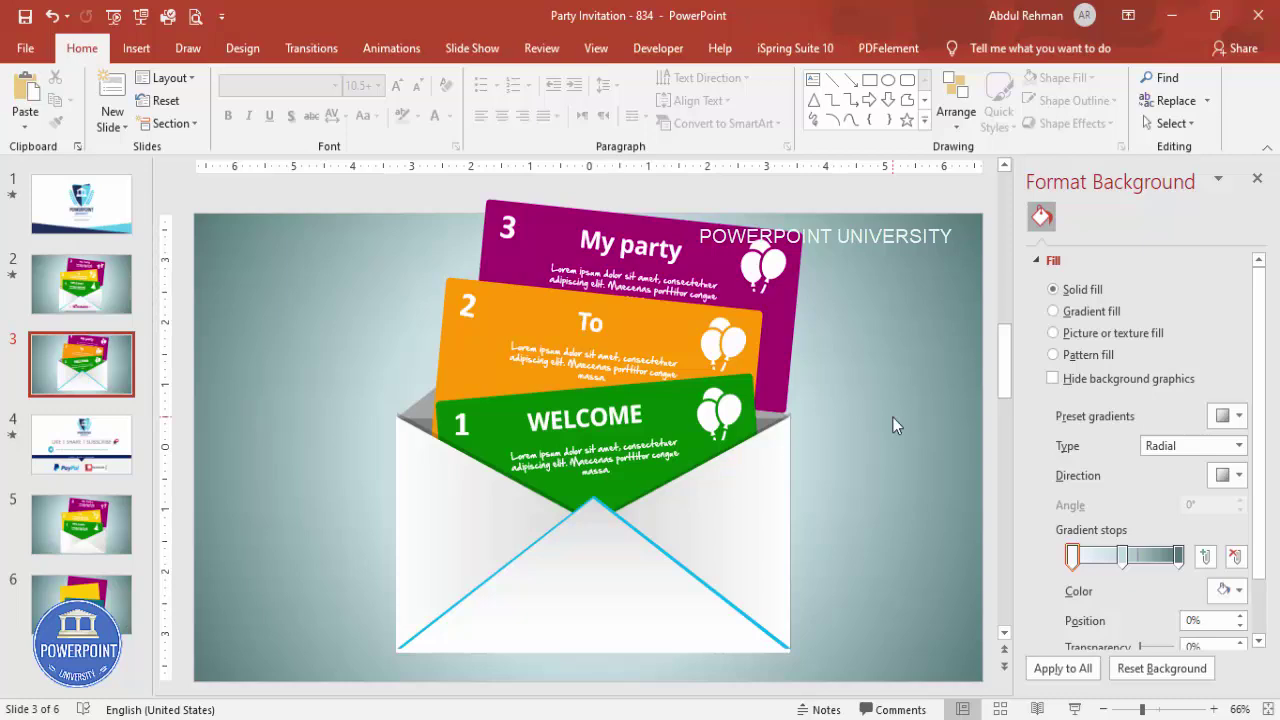
# Group all slide objects, shrink the design slightly and shift it left.
pyautogui.hotkey('ctrl', 'a')
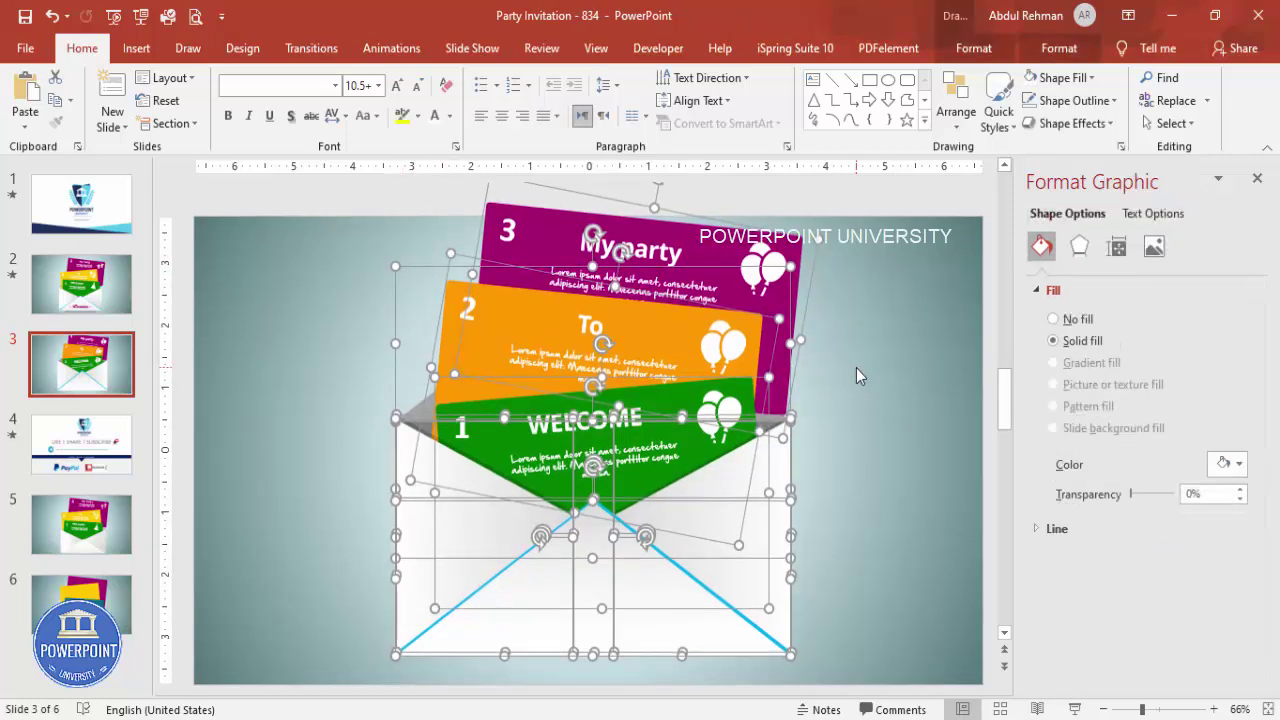
pyautogui.hotkey('ctrl', 'g')
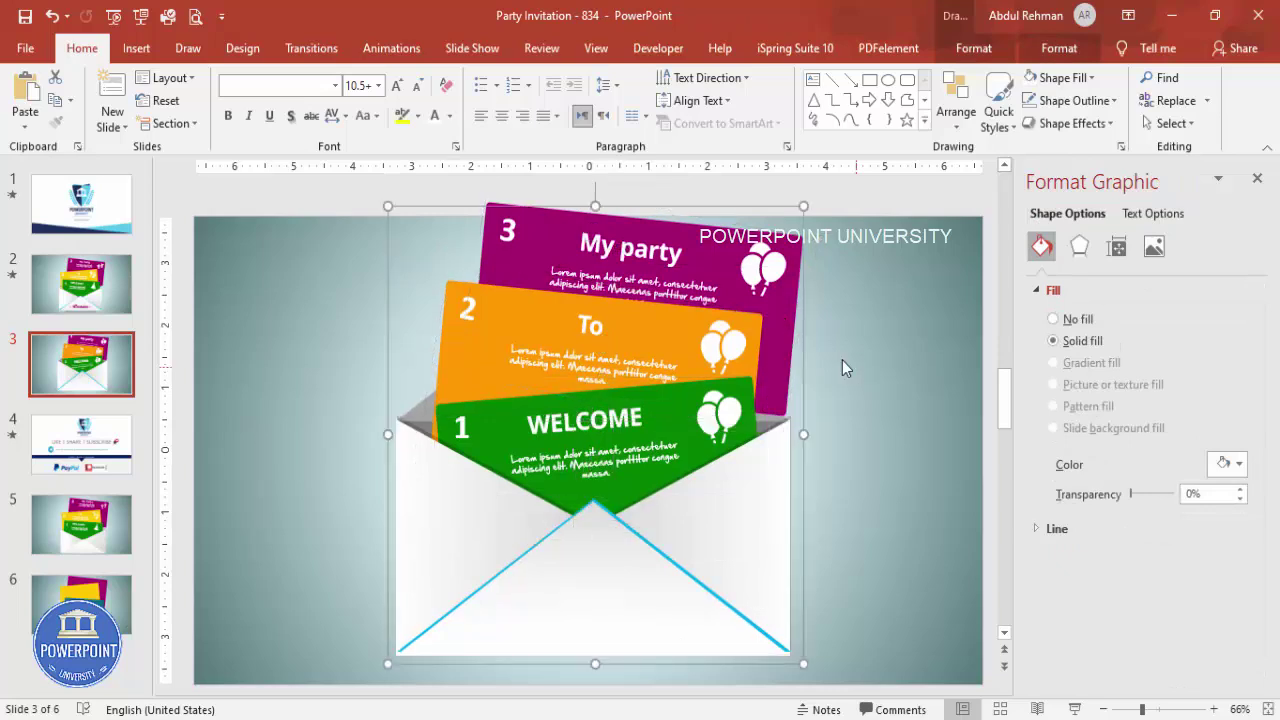
pyautogui.moveTo(399, 224); pyautogui.dragTo(456, 286)
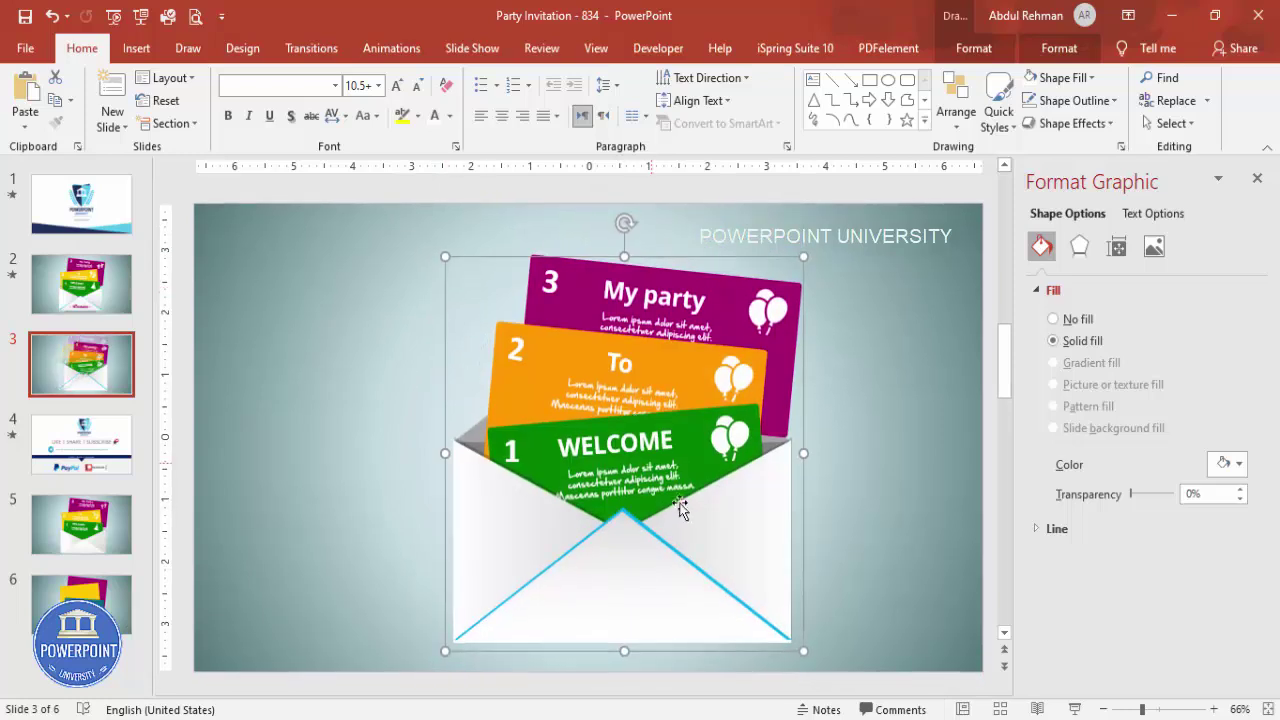
pyautogui.moveTo(737, 557); pyautogui.dragTo(702, 555)
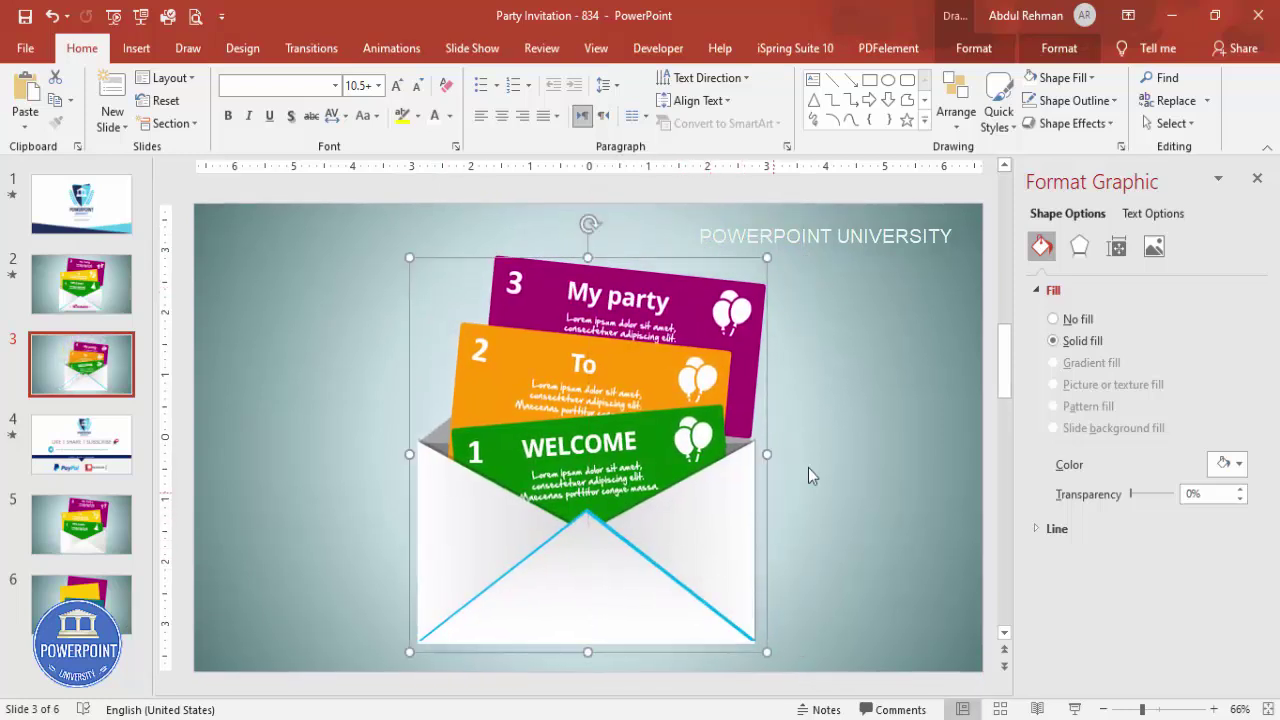
# Ungroup the invitation objects again.
pyautogui.click(775, 341)
pyautogui.click(730, 258)
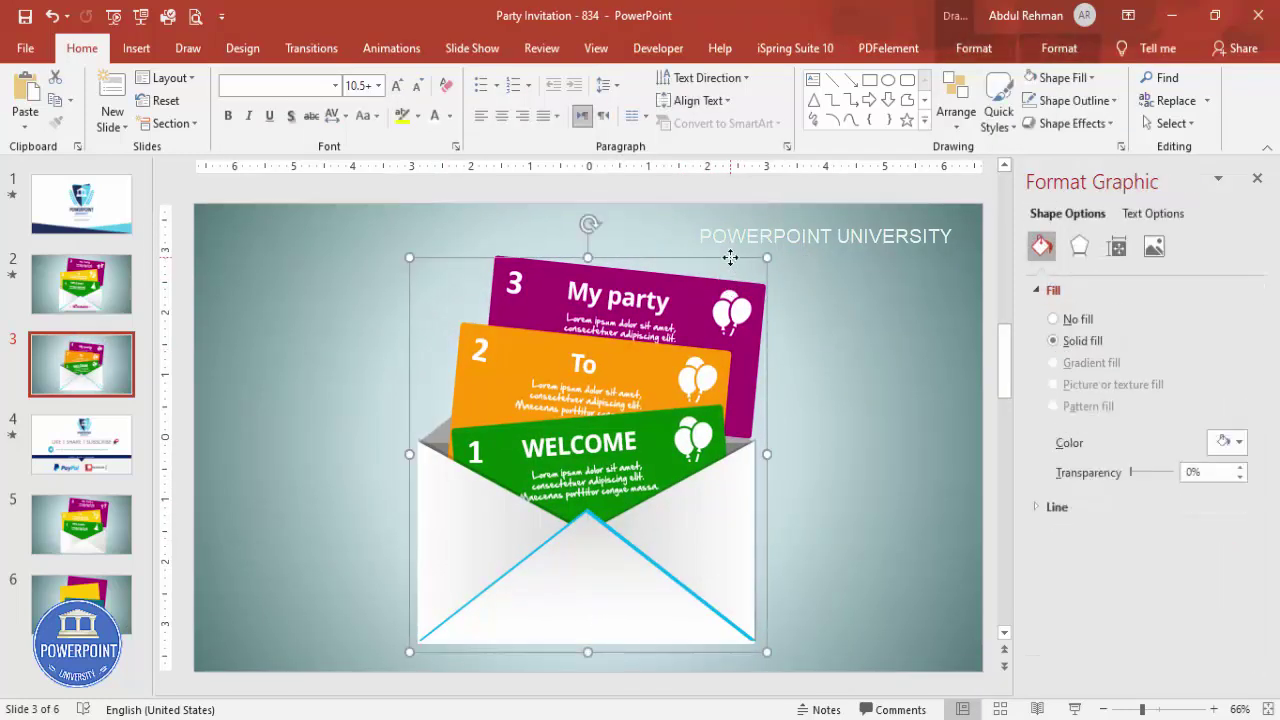
pyautogui.rightClick(730, 258)
pyautogui.moveTo(801, 378)
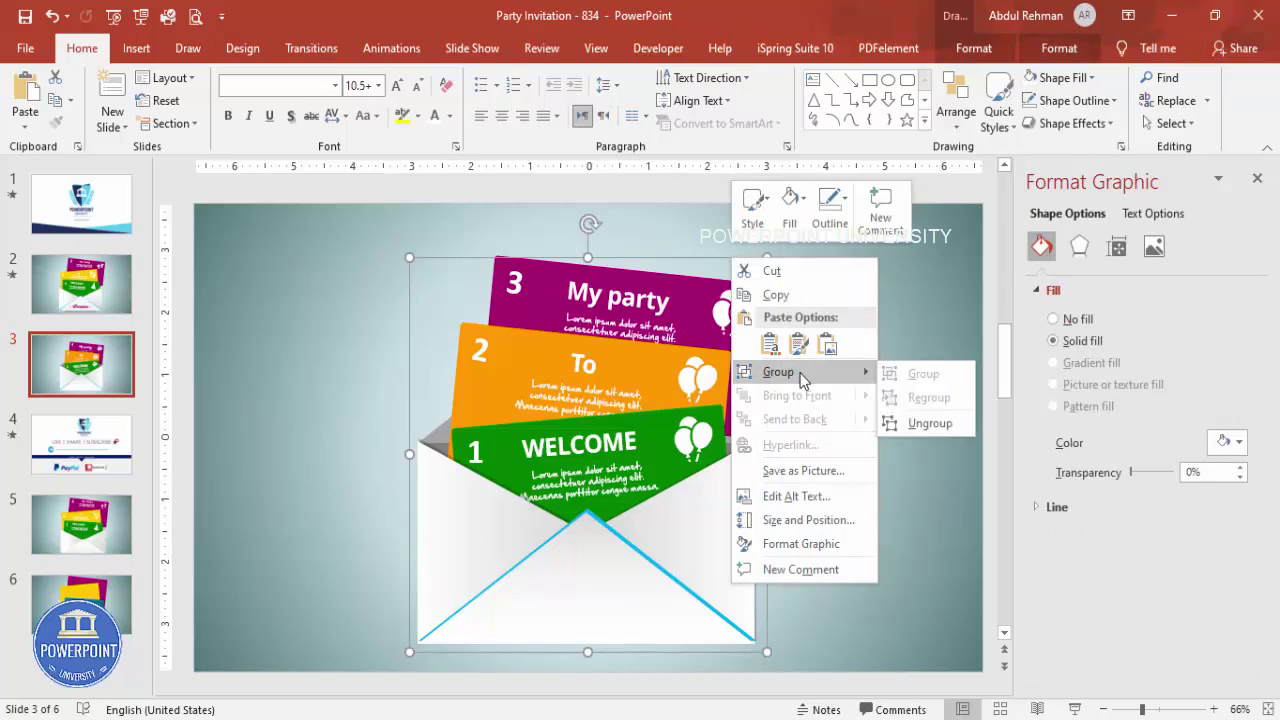
pyautogui.click(934, 424)
pyautogui.click(933, 422)
# Raise cards 2 and 3 and rotate the magenta card 3 nearly level.
pyautogui.click(684, 273)
pyautogui.moveTo(684, 273); pyautogui.dragTo(683, 253)
pyautogui.click(677, 365)
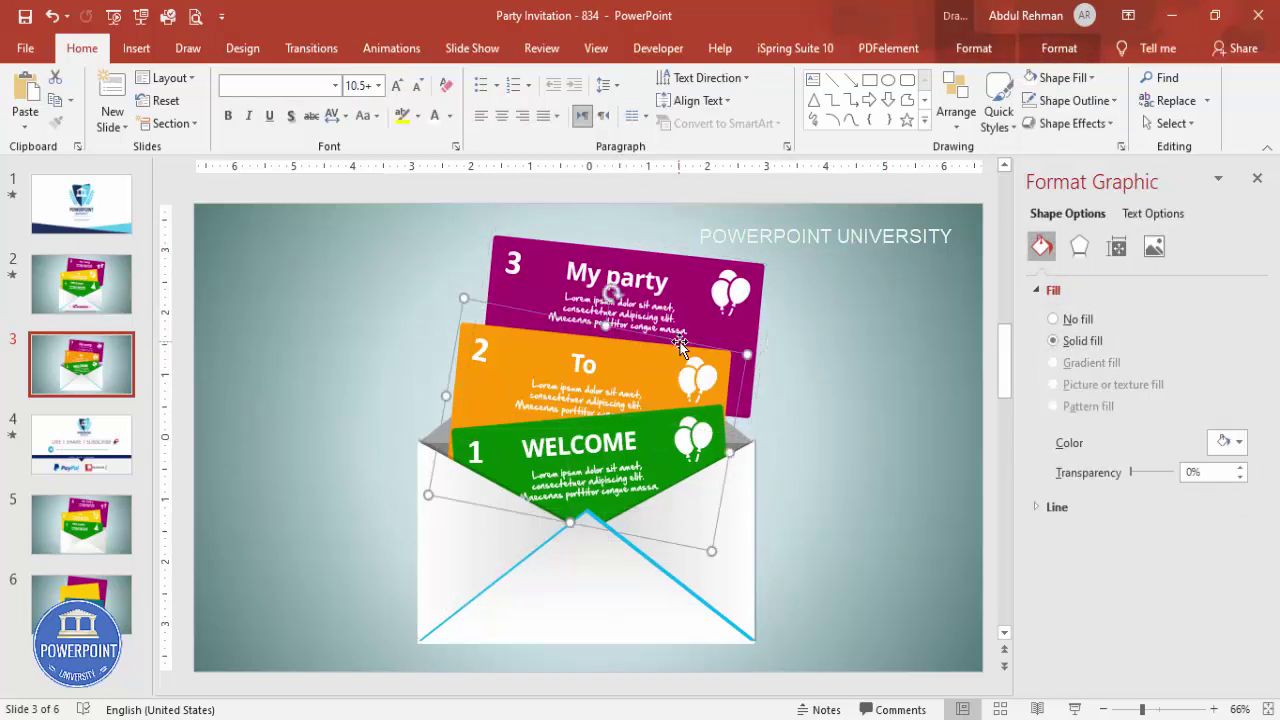
pyautogui.moveTo(680, 335); pyautogui.dragTo(680, 319)
pyautogui.click(714, 255)
pyautogui.moveTo(712, 241); pyautogui.dragTo(714, 240)
pyautogui.moveTo(647, 196); pyautogui.dragTo(629, 191)
pyautogui.moveTo(674, 240); pyautogui.dragTo(680, 236)
pyautogui.click(831, 346)
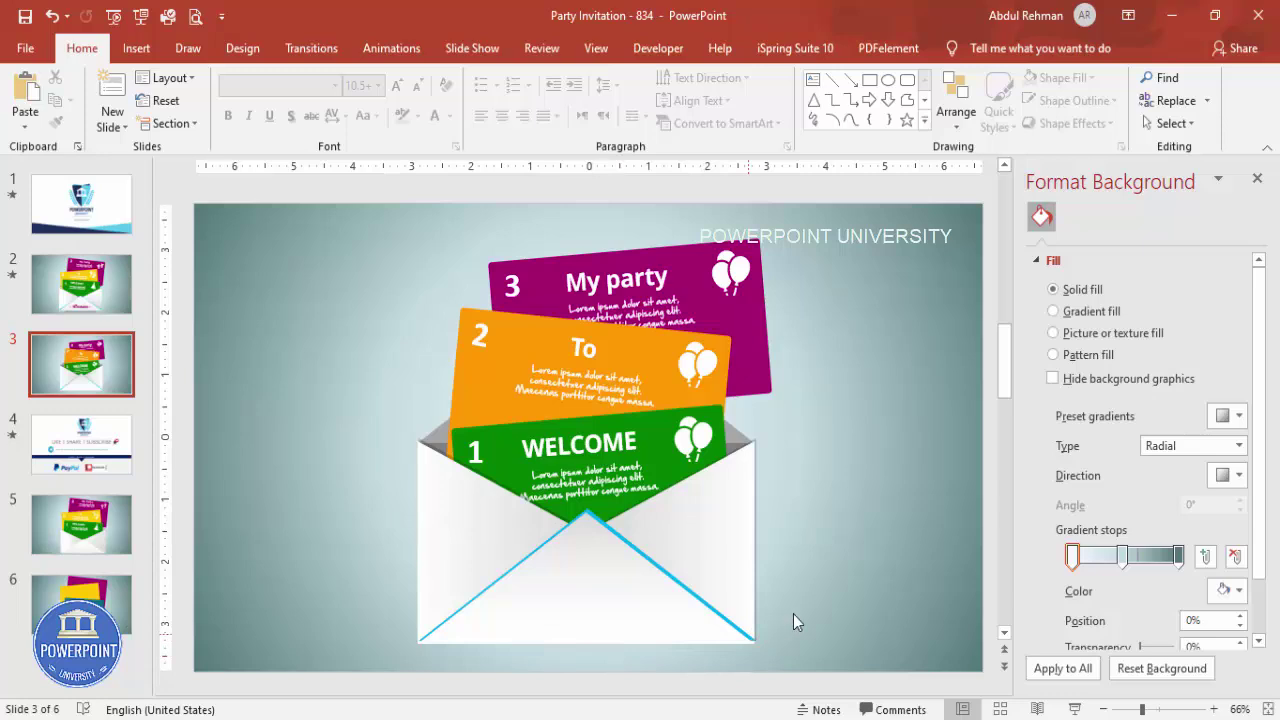
# Nudge all the shapes up and draw a flat oval beneath the envelope.
pyautogui.hotkey('ctrl', 'a')
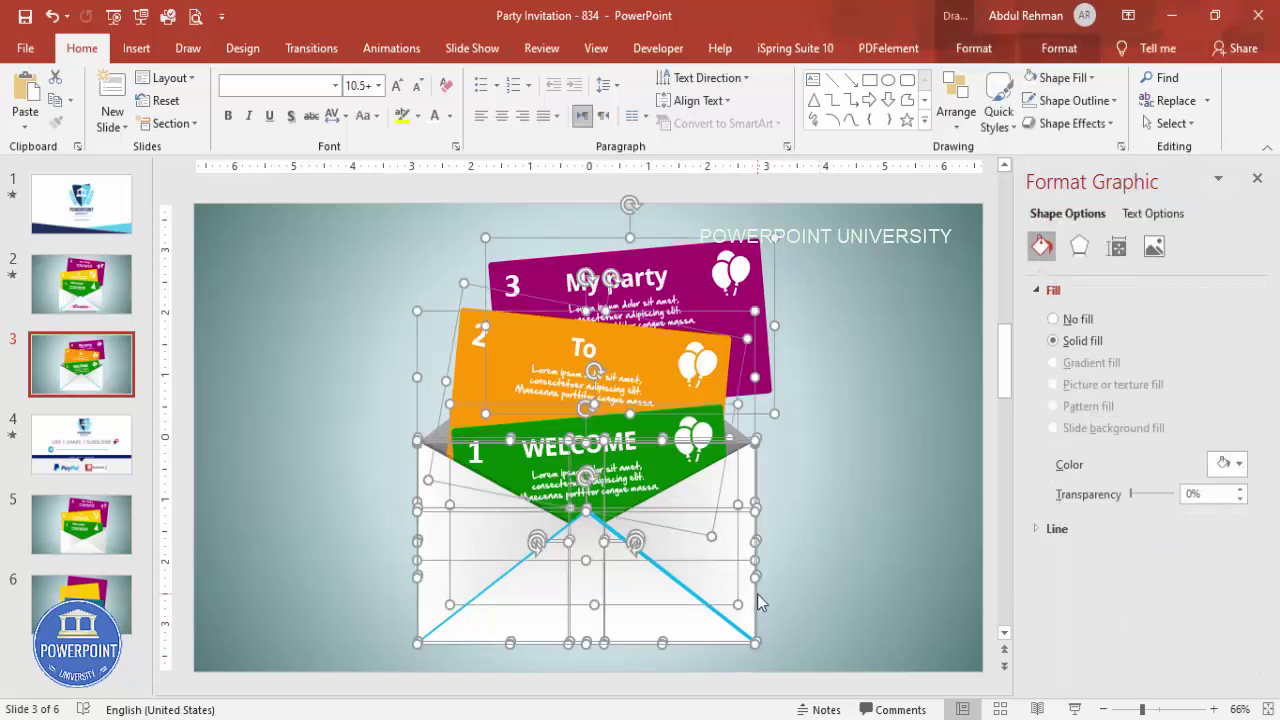
pyautogui.press('Up')
pyautogui.press('Up')
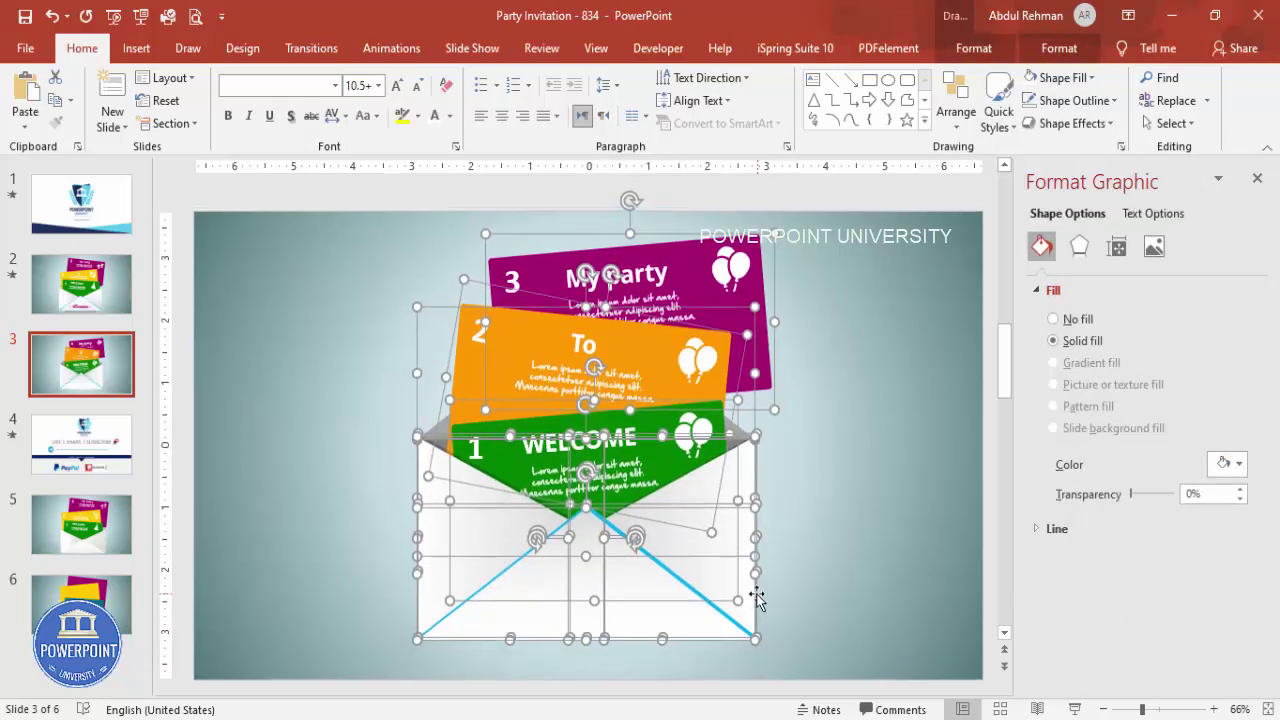
pyautogui.click(799, 555)
pyautogui.click(136, 48)
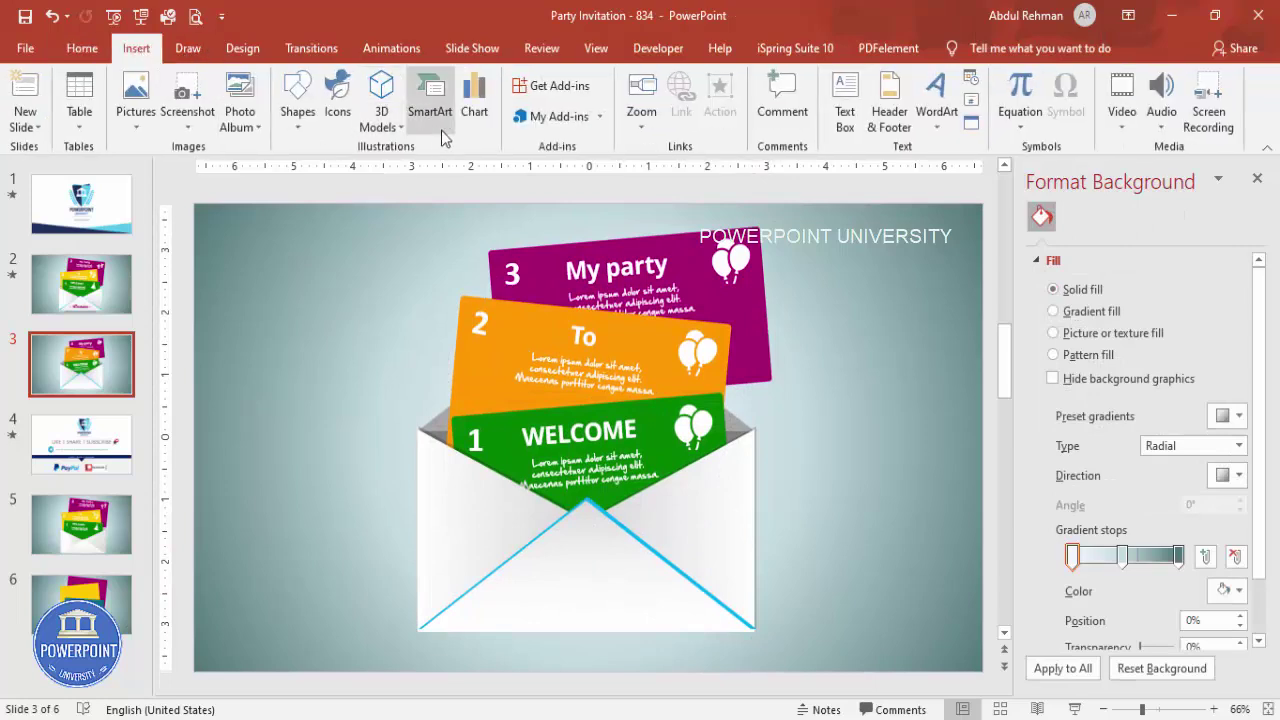
pyautogui.click(292, 110)
pyautogui.click(306, 316)
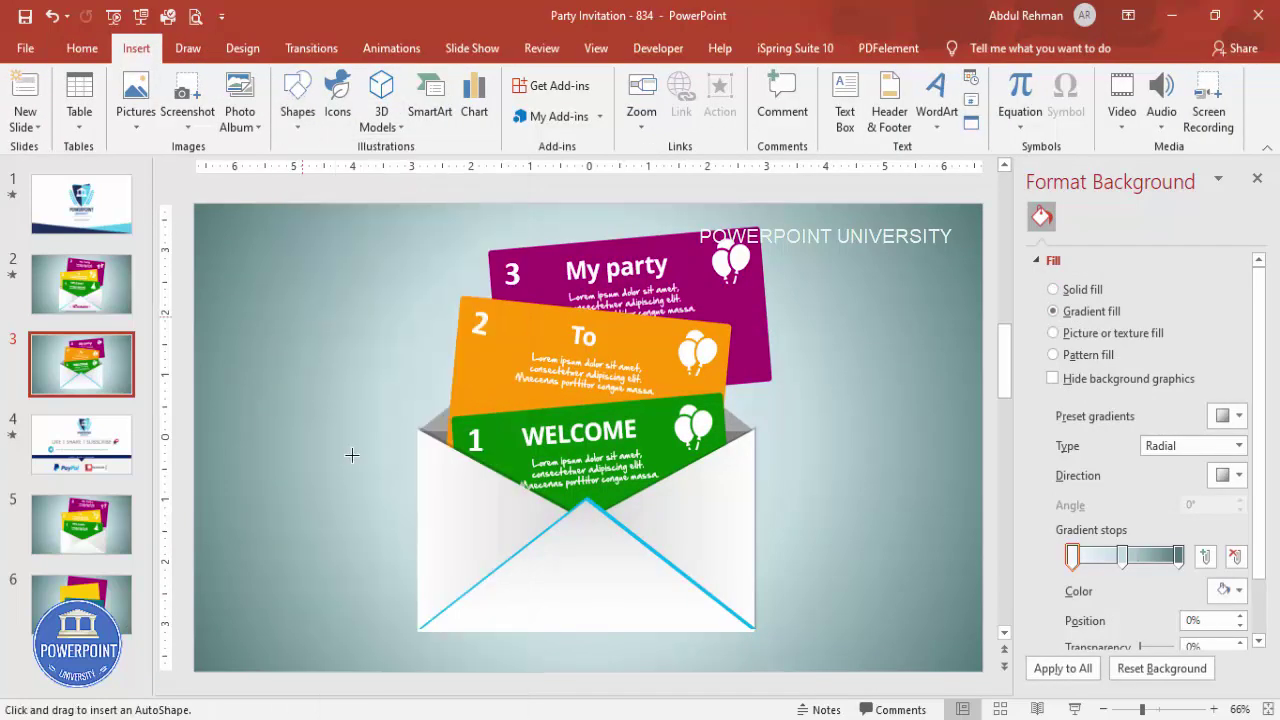
pyautogui.moveTo(408, 644); pyautogui.dragTo(772, 672)
# Give the oval no outline, black fill and 56% transparency.
pyautogui.click(488, 100)
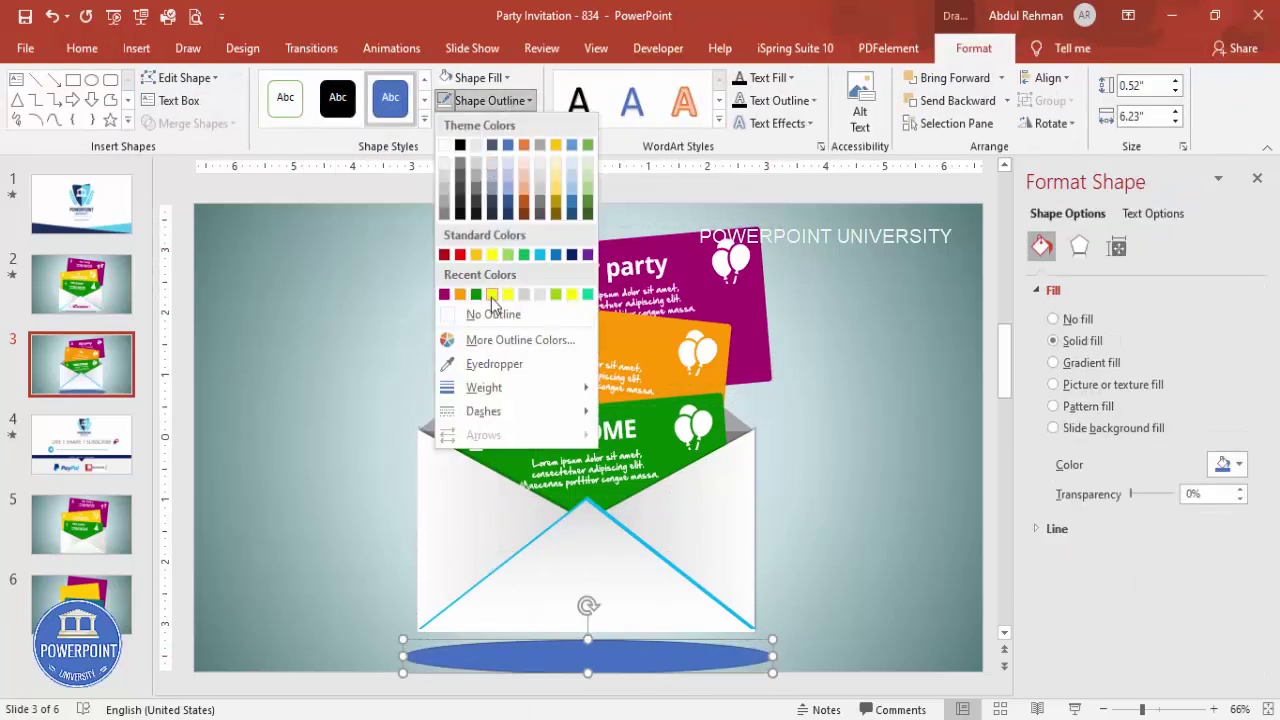
pyautogui.click(492, 290)
pyautogui.click(472, 77)
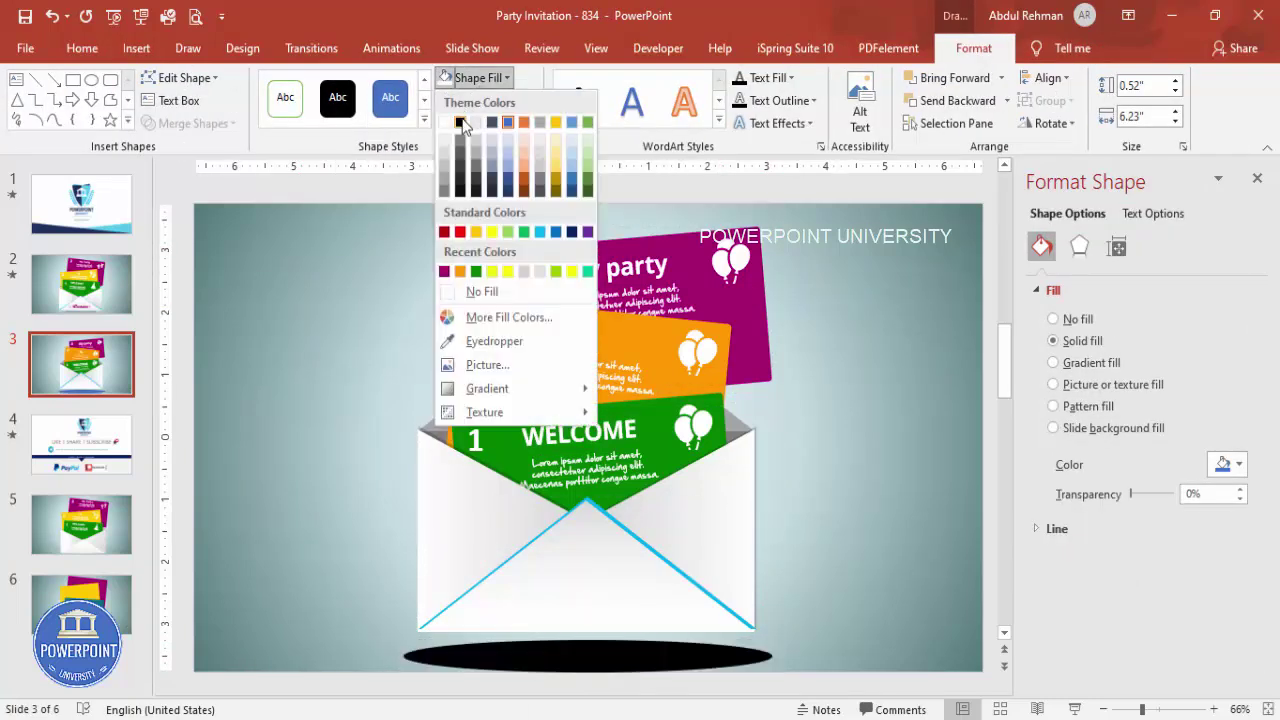
pyautogui.click(463, 124)
pyautogui.moveTo(1134, 494); pyautogui.dragTo(1156, 503)
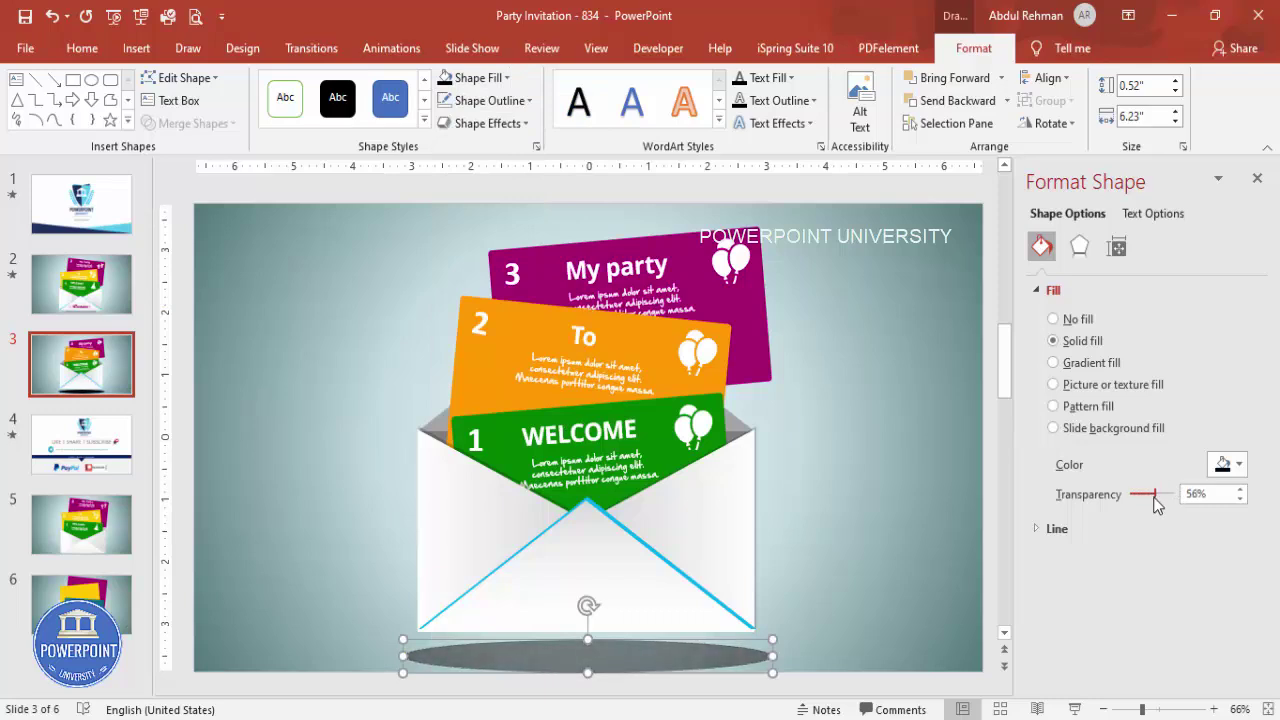
# Apply 13 pt soft edges to the shadow oval.
pyautogui.click(1079, 248)
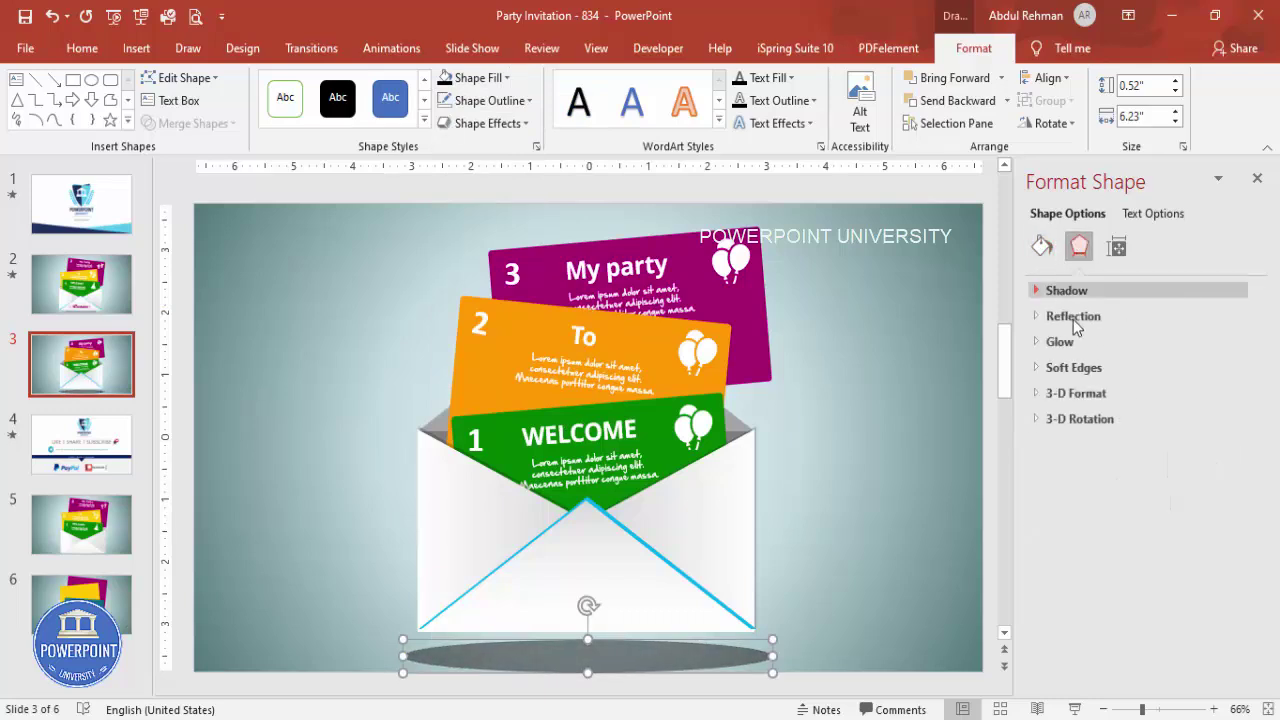
pyautogui.click(1092, 369)
pyautogui.click(1240, 419)
pyautogui.click(1240, 419)
pyautogui.click(1240, 419)
pyautogui.click(1240, 419)
pyautogui.click(1240, 419)
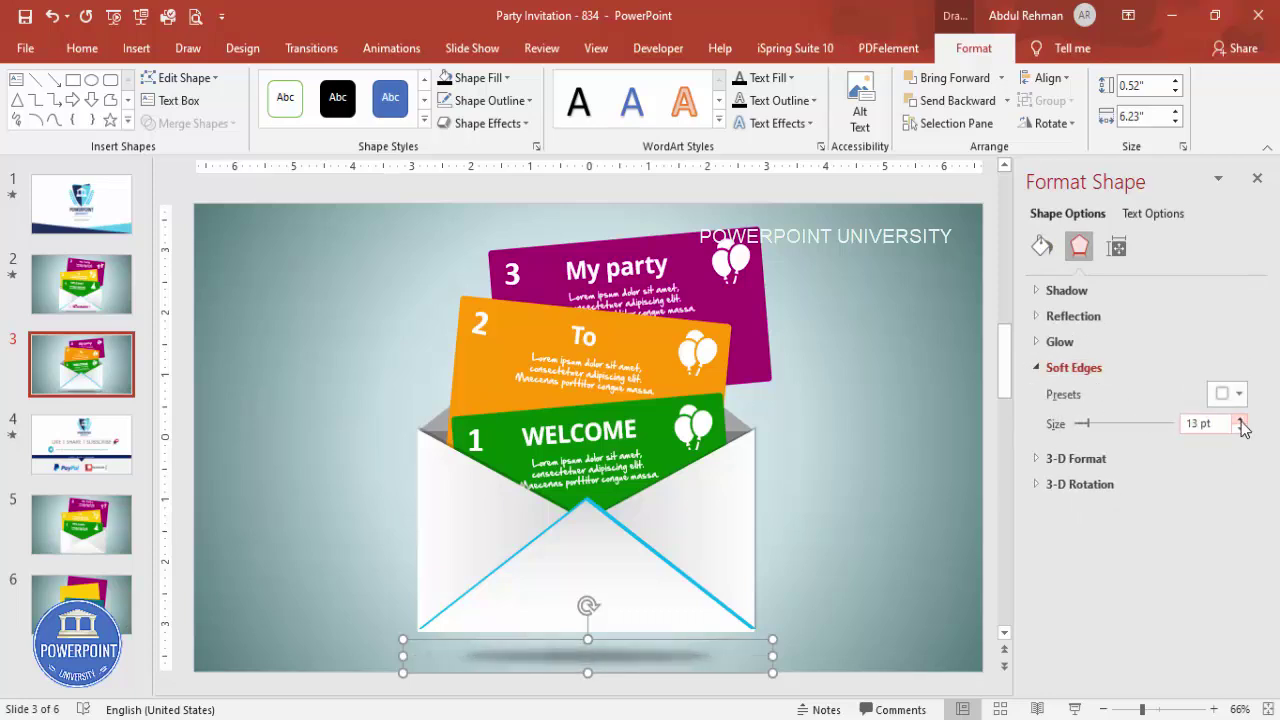
pyautogui.click(857, 516)
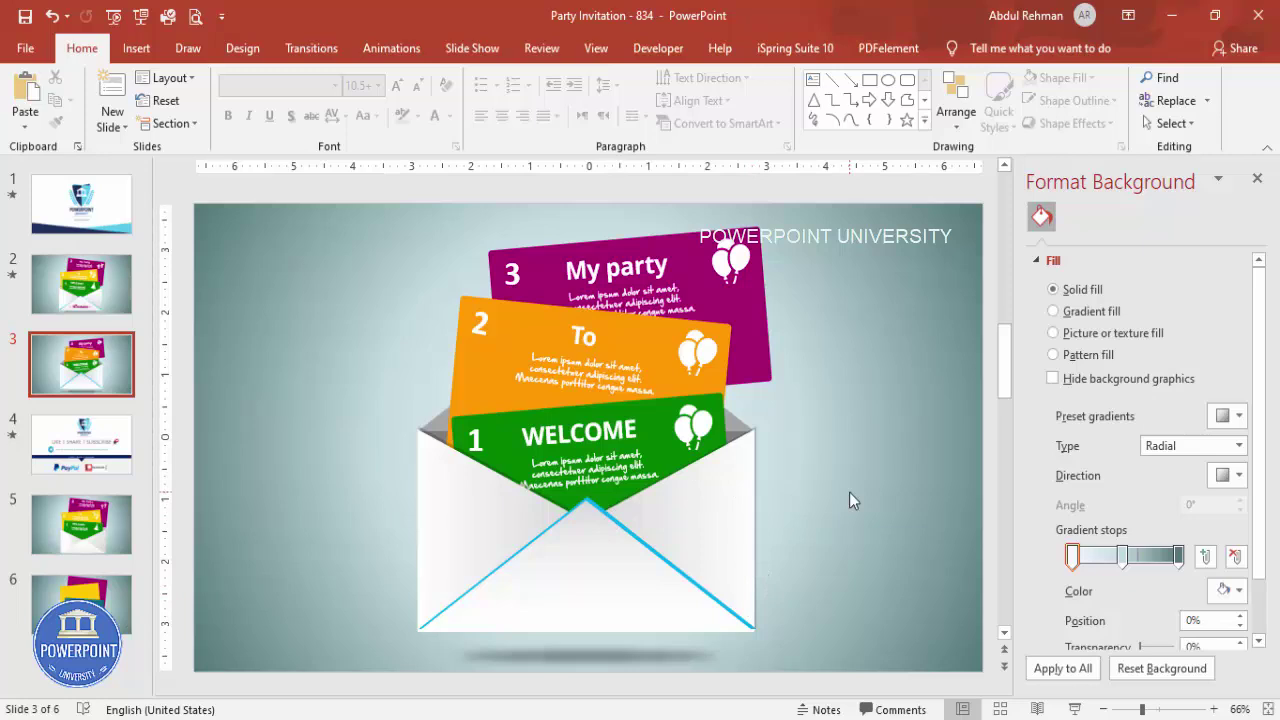
# Give the front card group a Fly In entrance from the top, with the Animation Pane shown.
pyautogui.click(1257, 178)
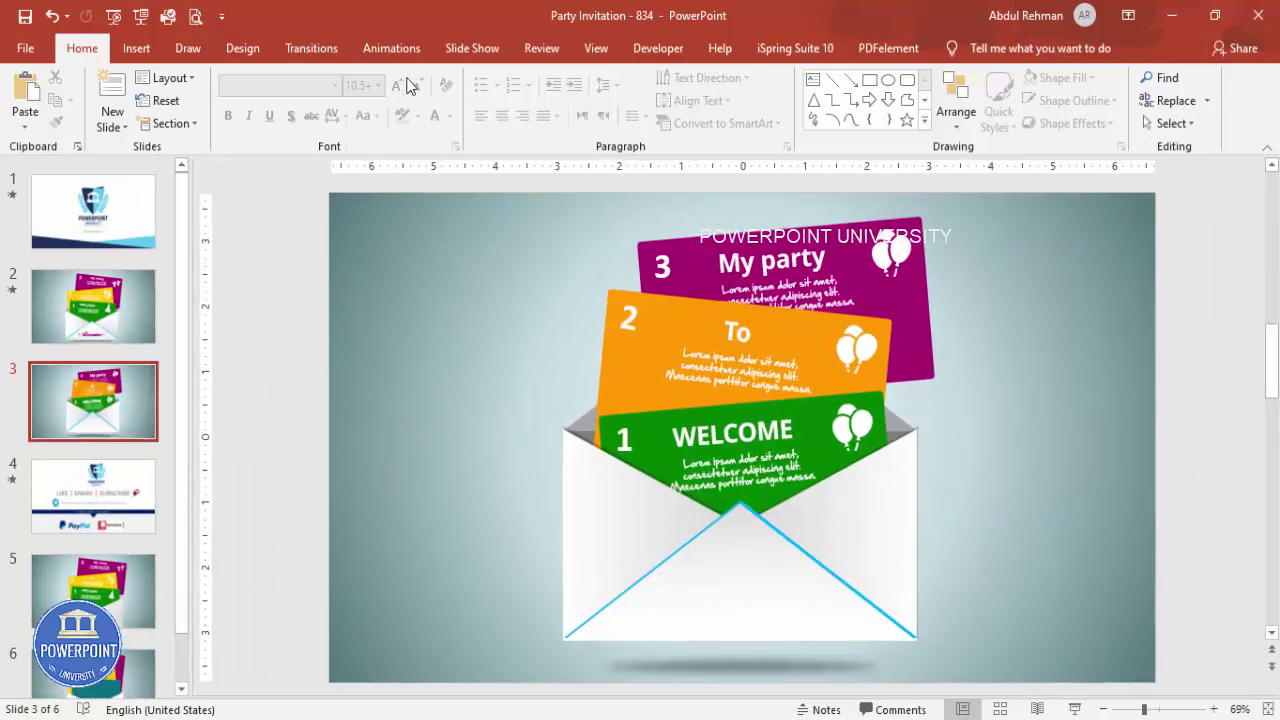
pyautogui.click(390, 48)
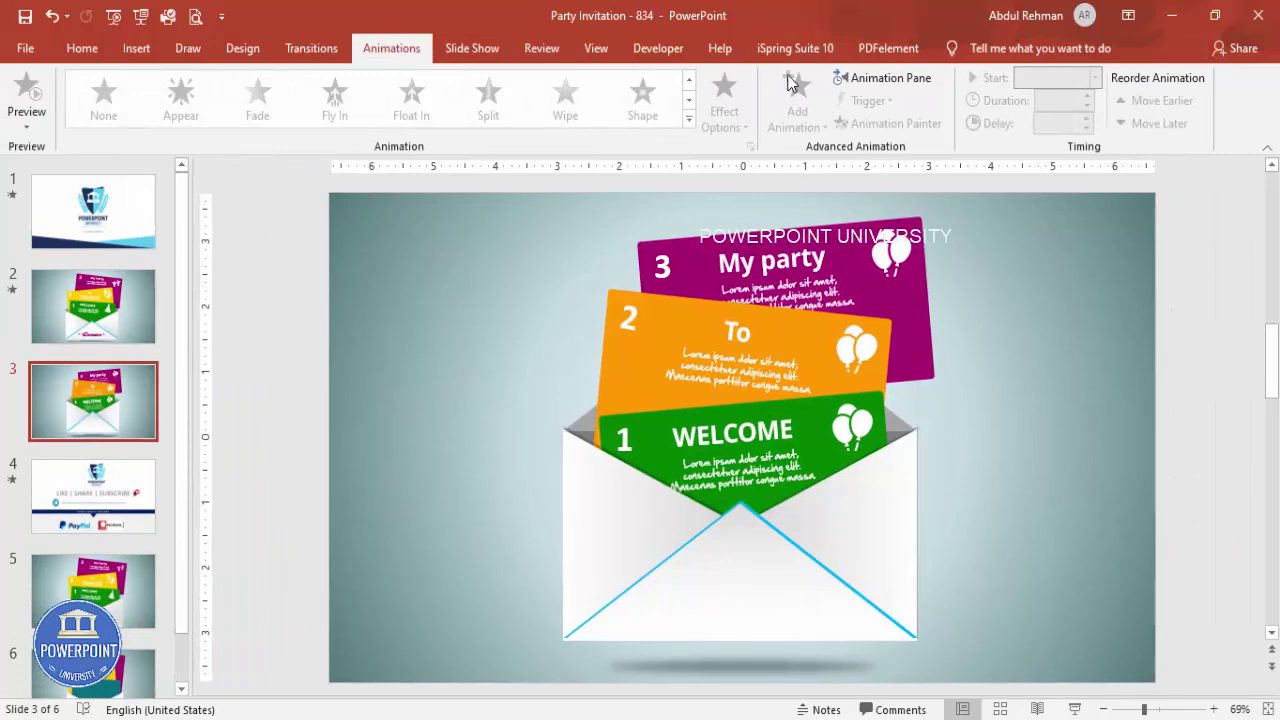
pyautogui.click(882, 78)
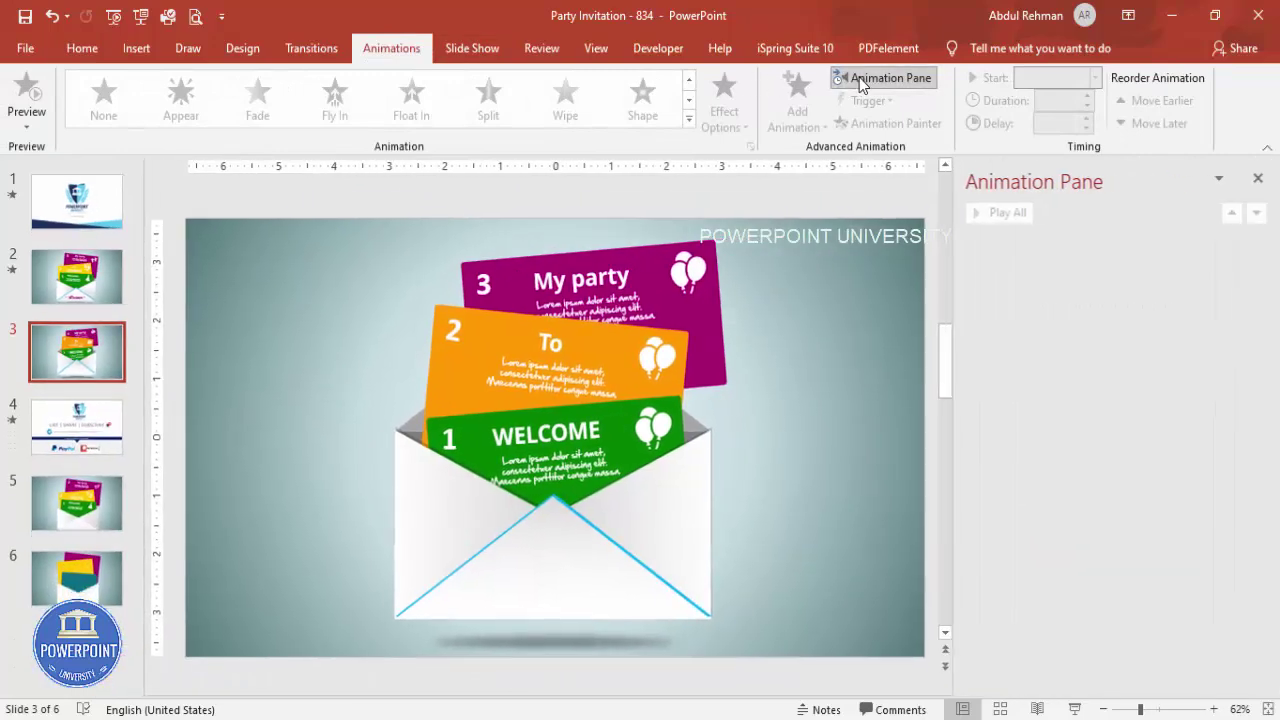
pyautogui.click(621, 414)
pyautogui.click(815, 128)
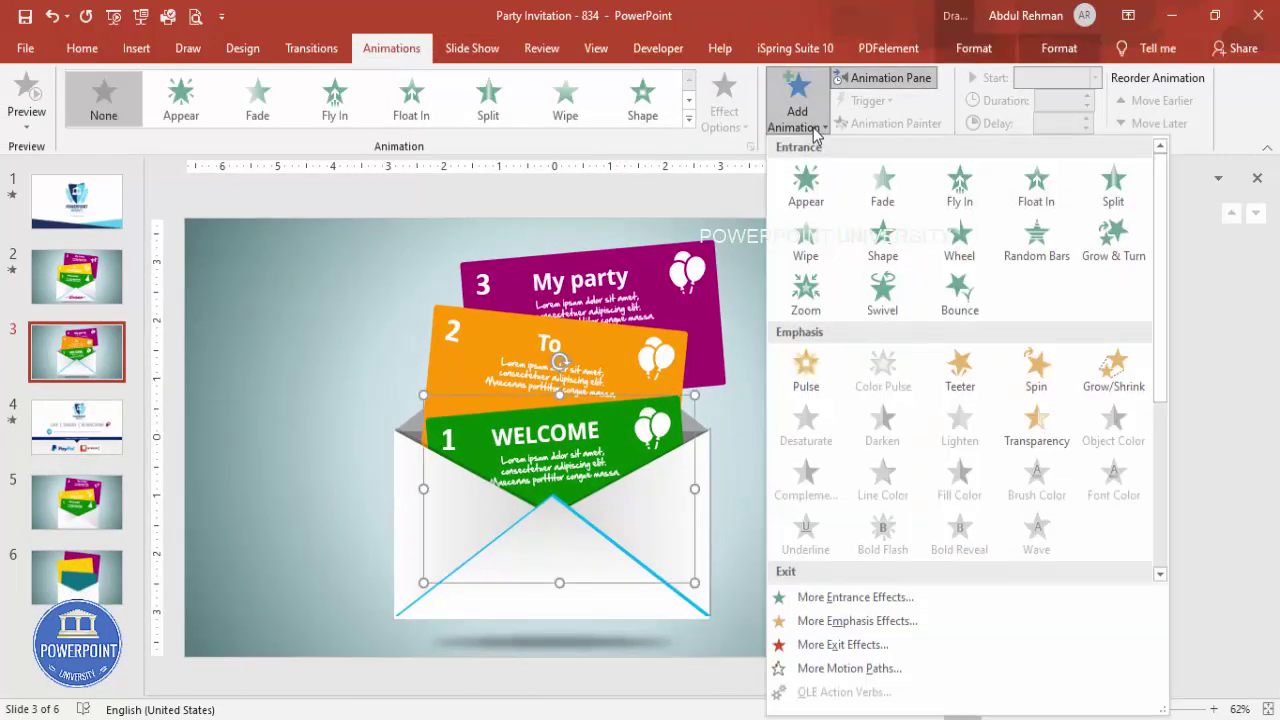
pyautogui.click(959, 190)
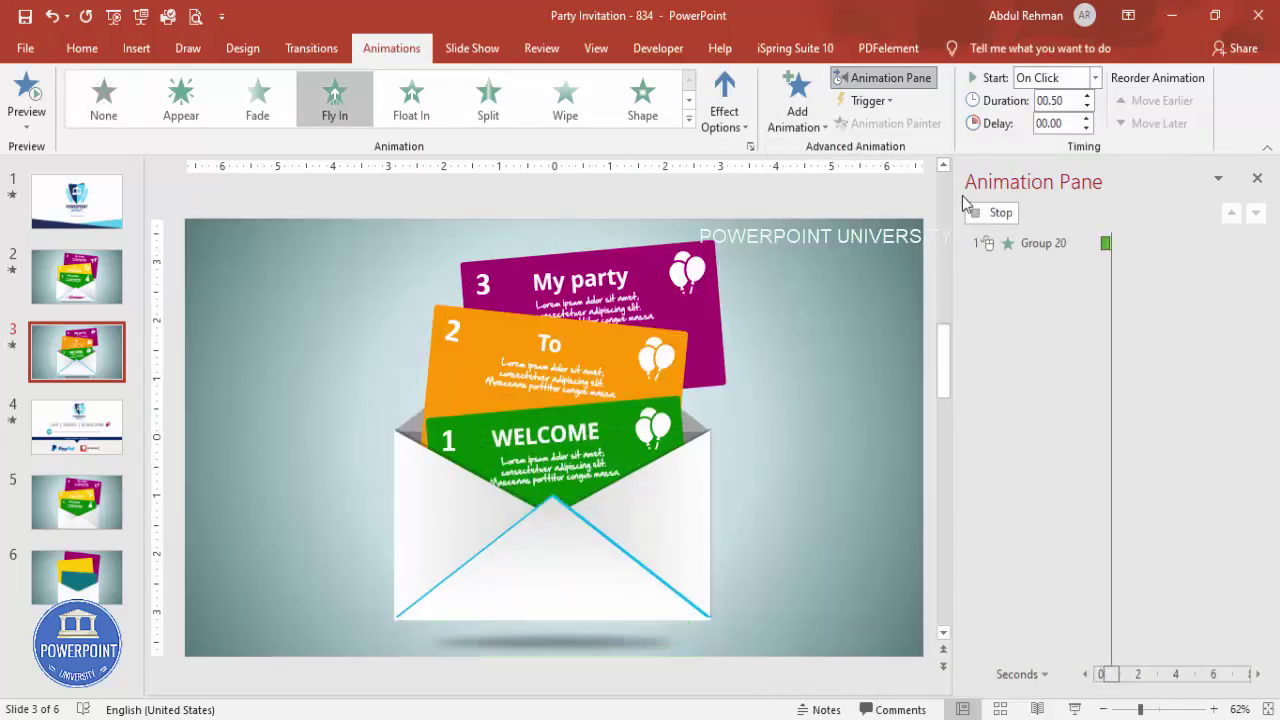
pyautogui.click(725, 112)
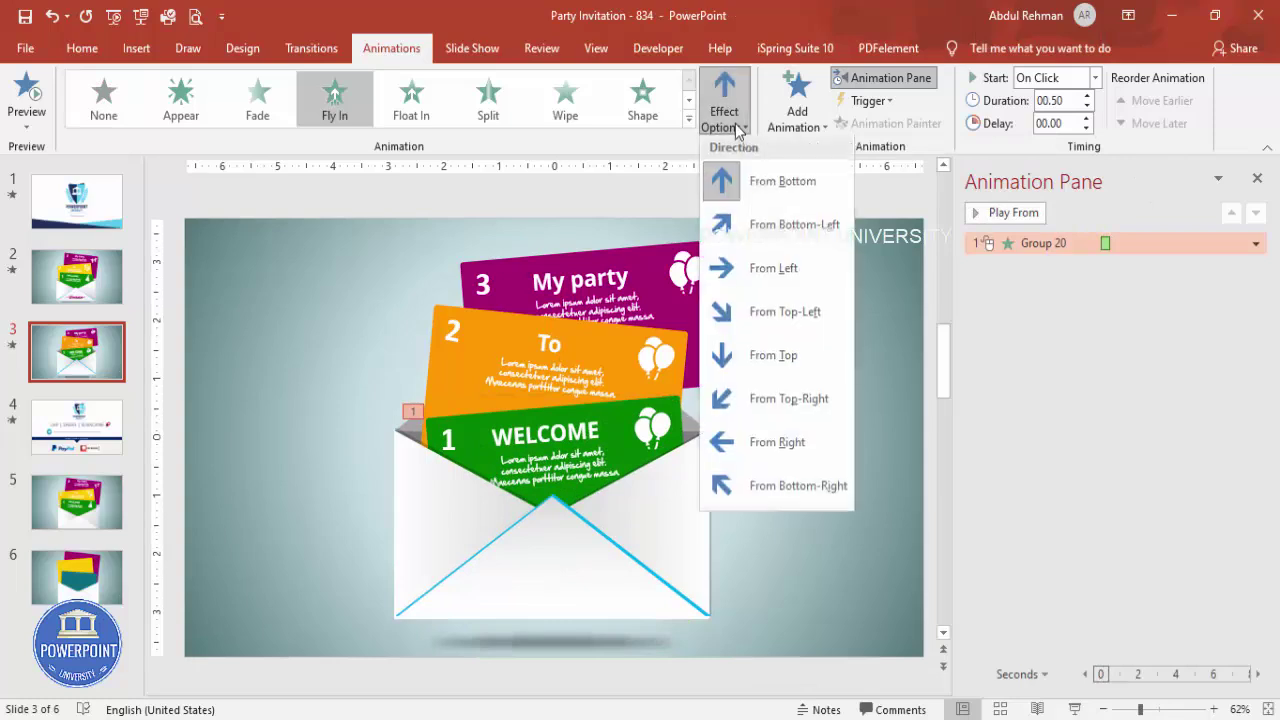
pyautogui.click(811, 355)
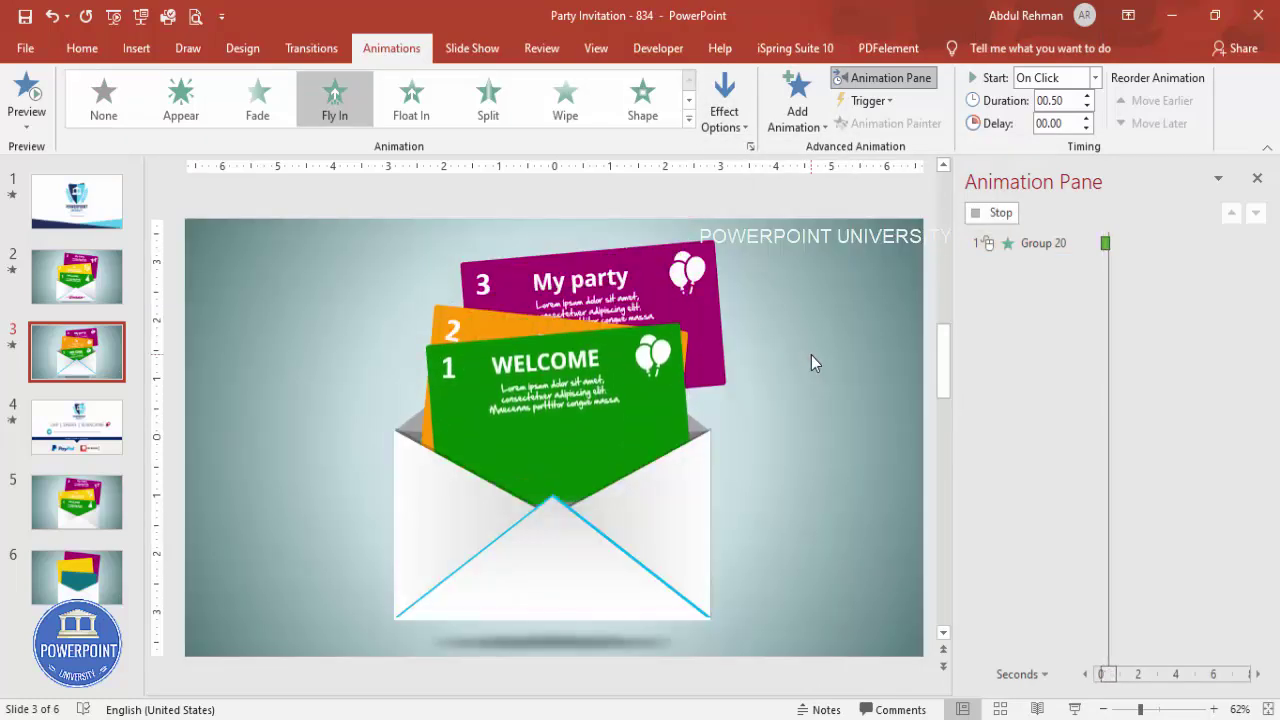
# Add a bounce end to the front card's Fly In effect.
pyautogui.click(1033, 243)
pyautogui.doubleClick(1033, 243)
pyautogui.moveTo(588, 354); pyautogui.dragTo(616, 360)
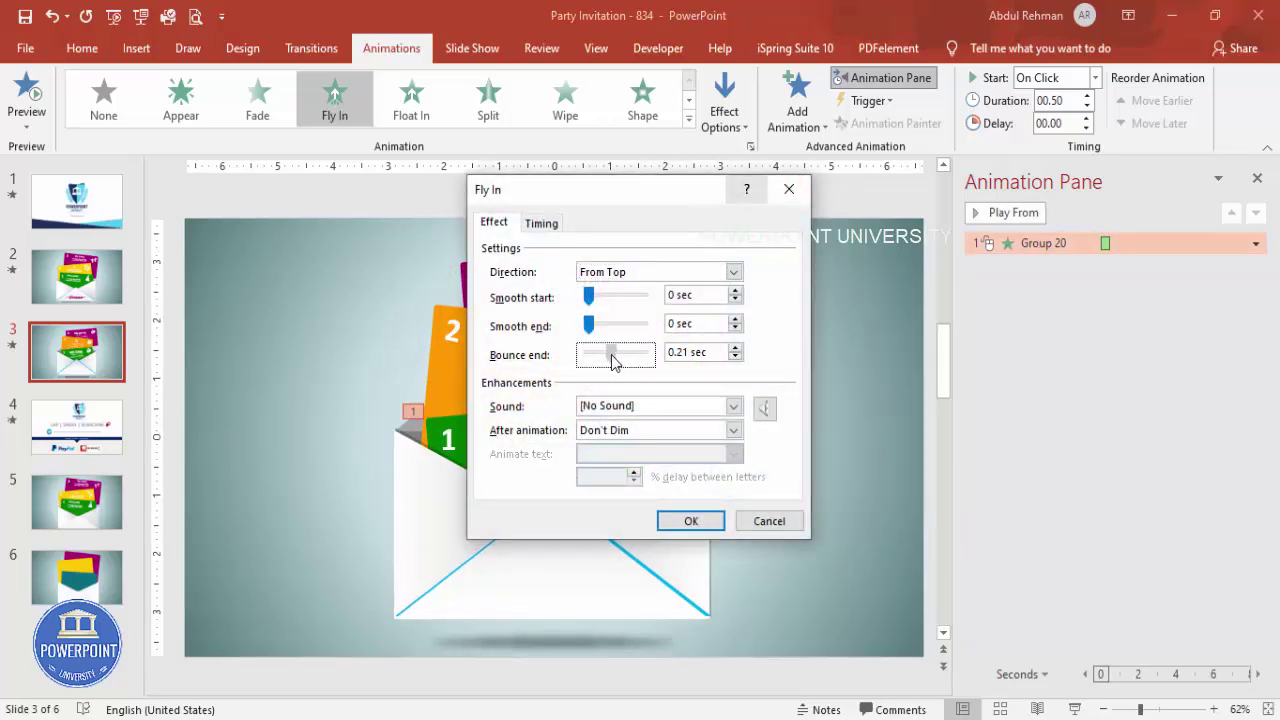
pyautogui.click(691, 521)
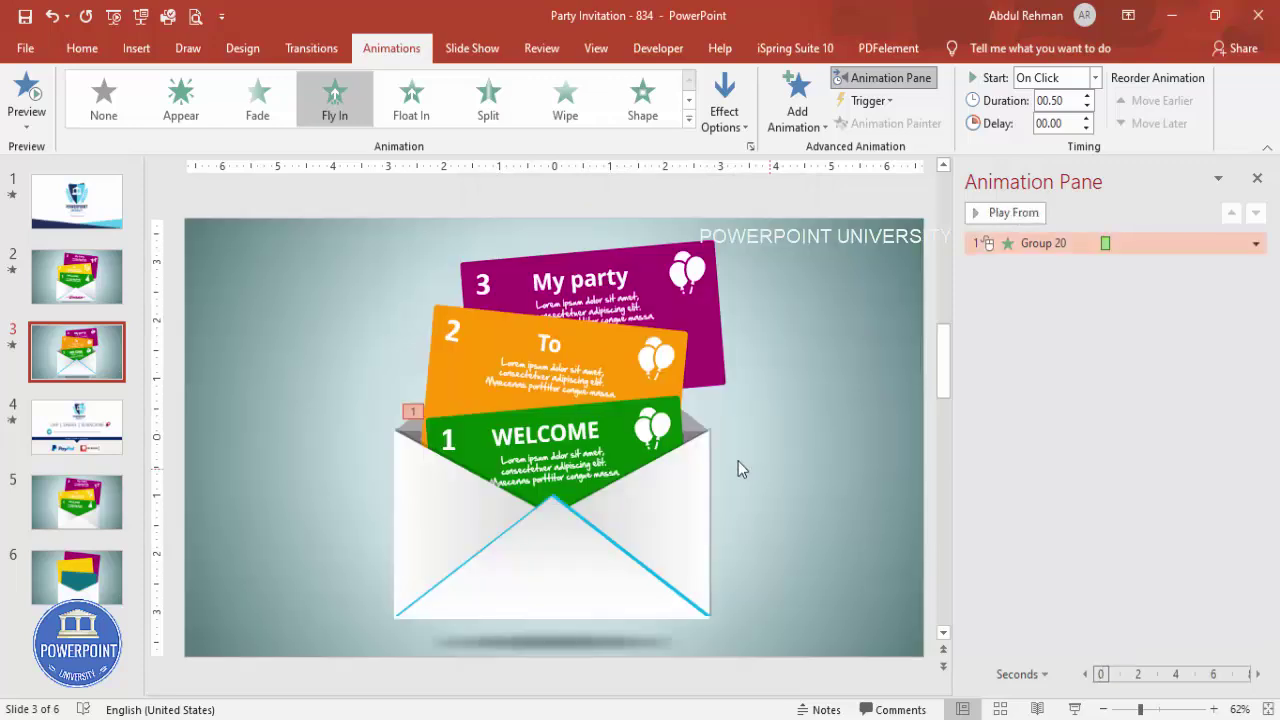
# Copy the Fly In animation onto the orange and purple cards and preview the sequence.
pyautogui.click(613, 418)
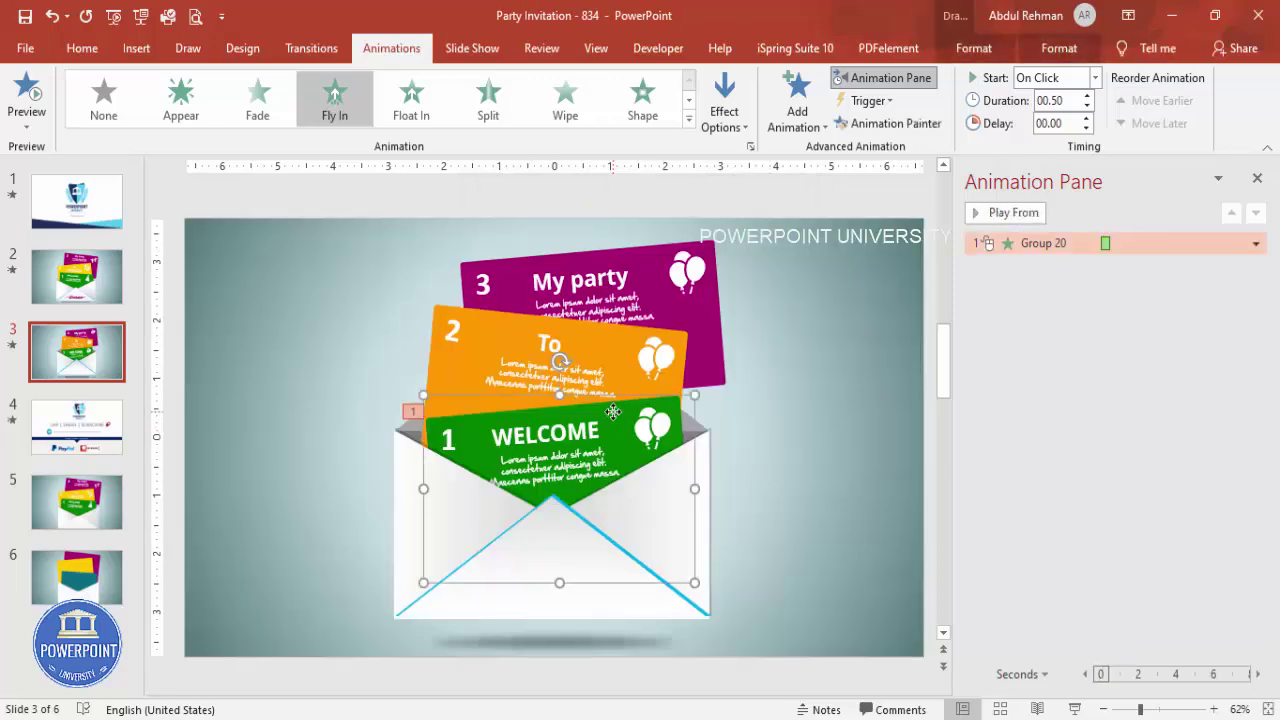
pyautogui.click(924, 125)
pyautogui.click(634, 342)
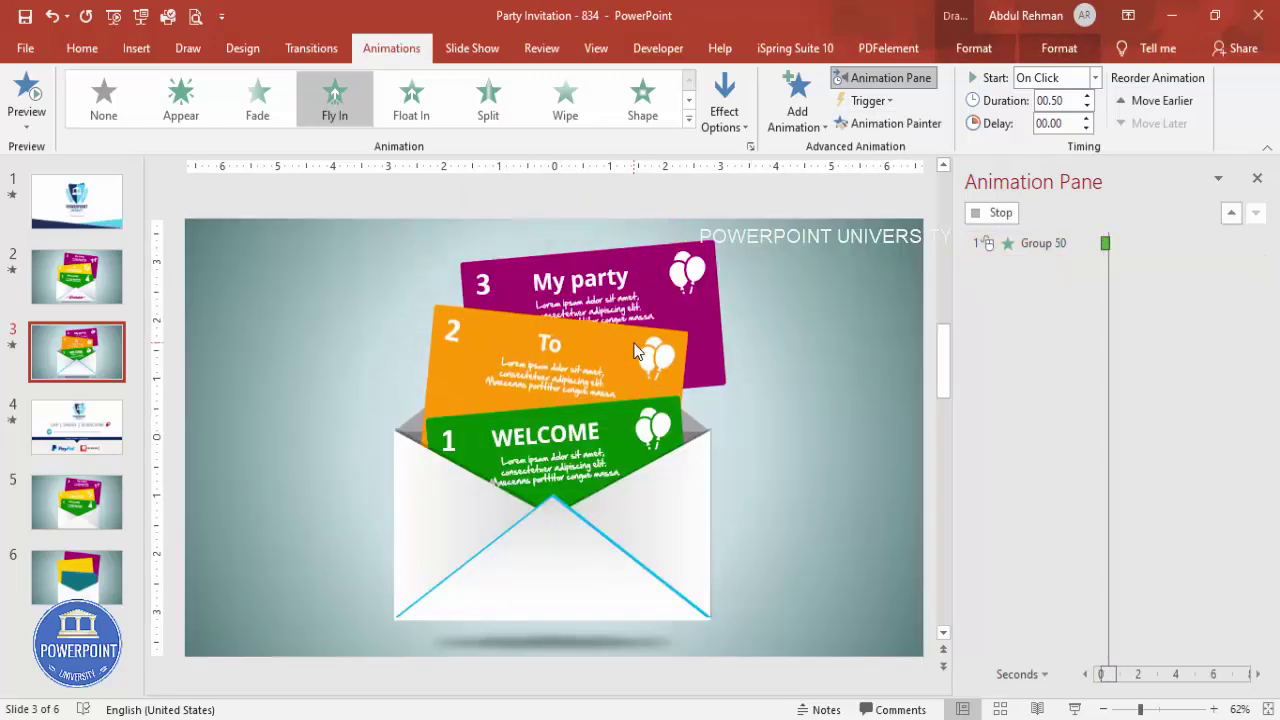
pyautogui.click(910, 124)
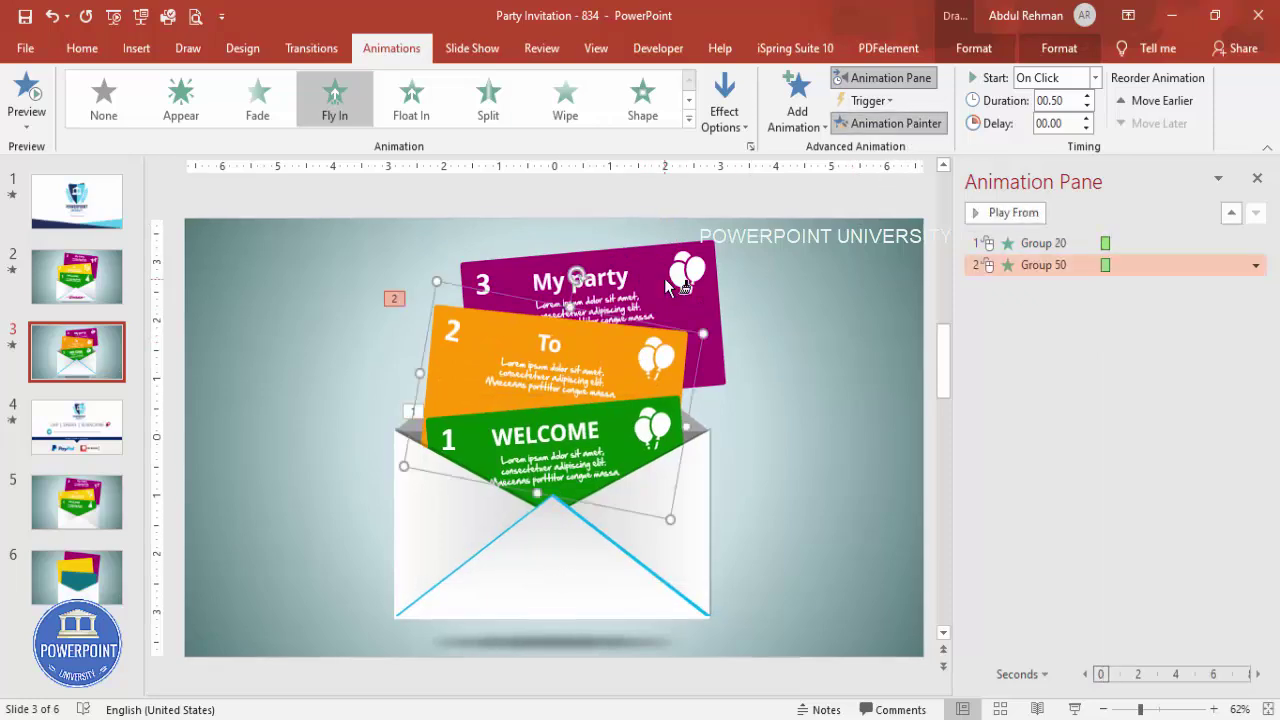
pyautogui.click(664, 278)
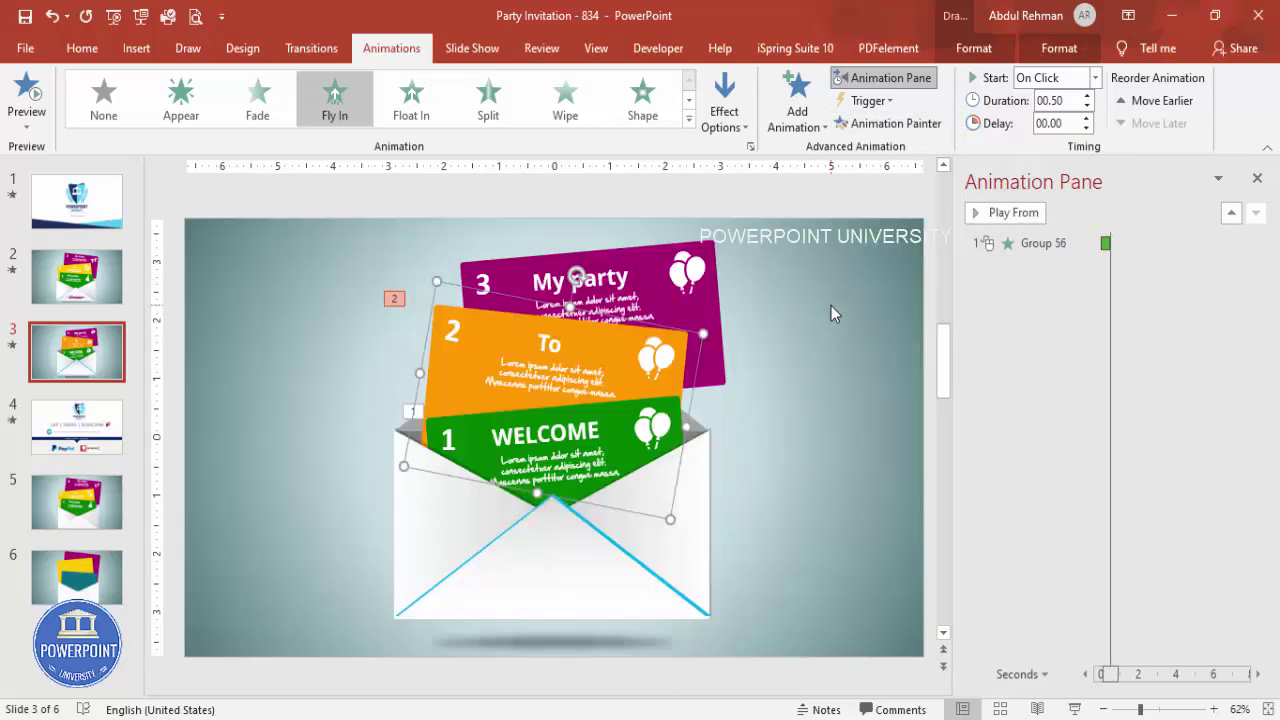
pyautogui.click(987, 456)
pyautogui.click(995, 213)
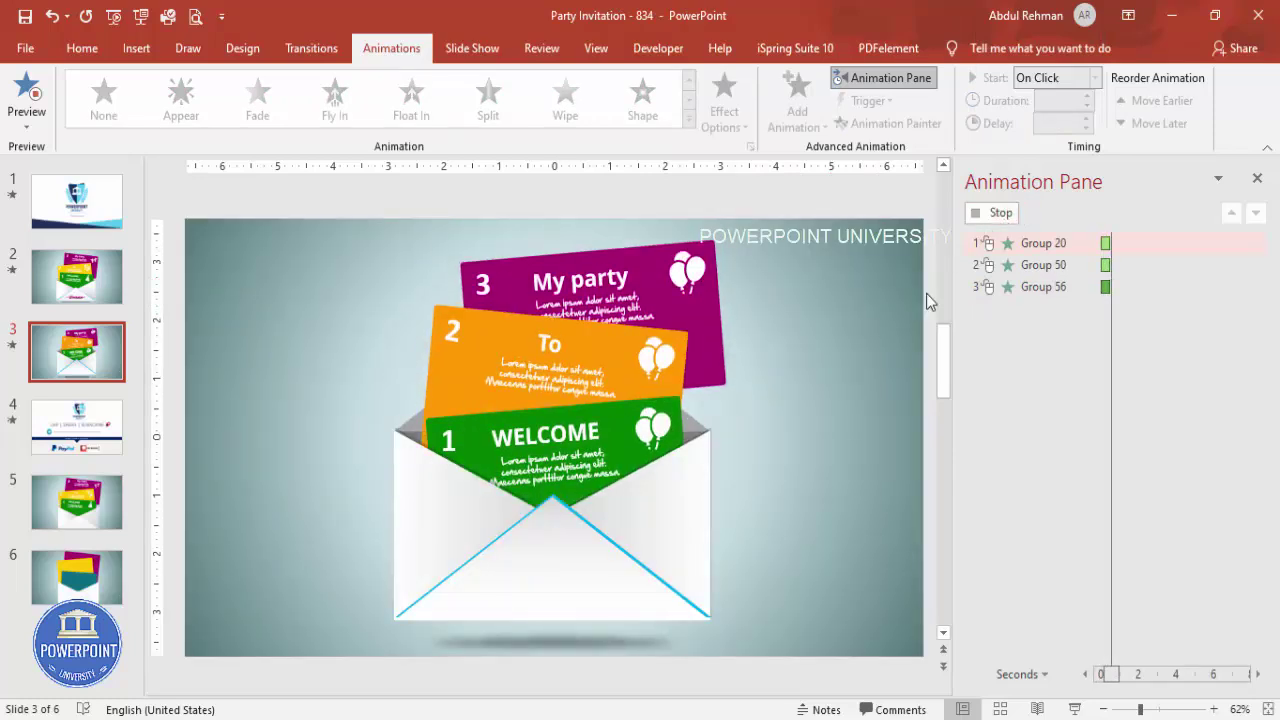
pyautogui.click(137, 48)
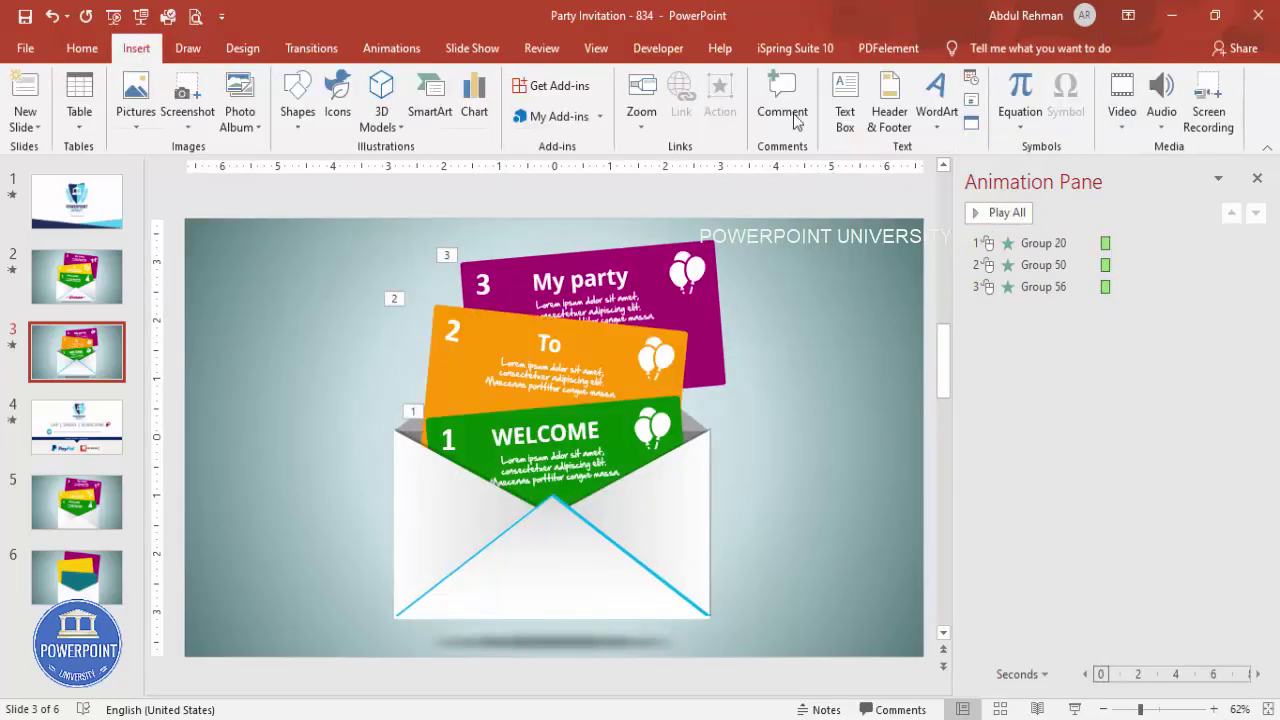
# Add a centred 'Invitation' text box on the envelope front.
pyautogui.click(845, 100)
pyautogui.moveTo(467, 578); pyautogui.dragTo(643, 602)
pyautogui.write('Invitation')
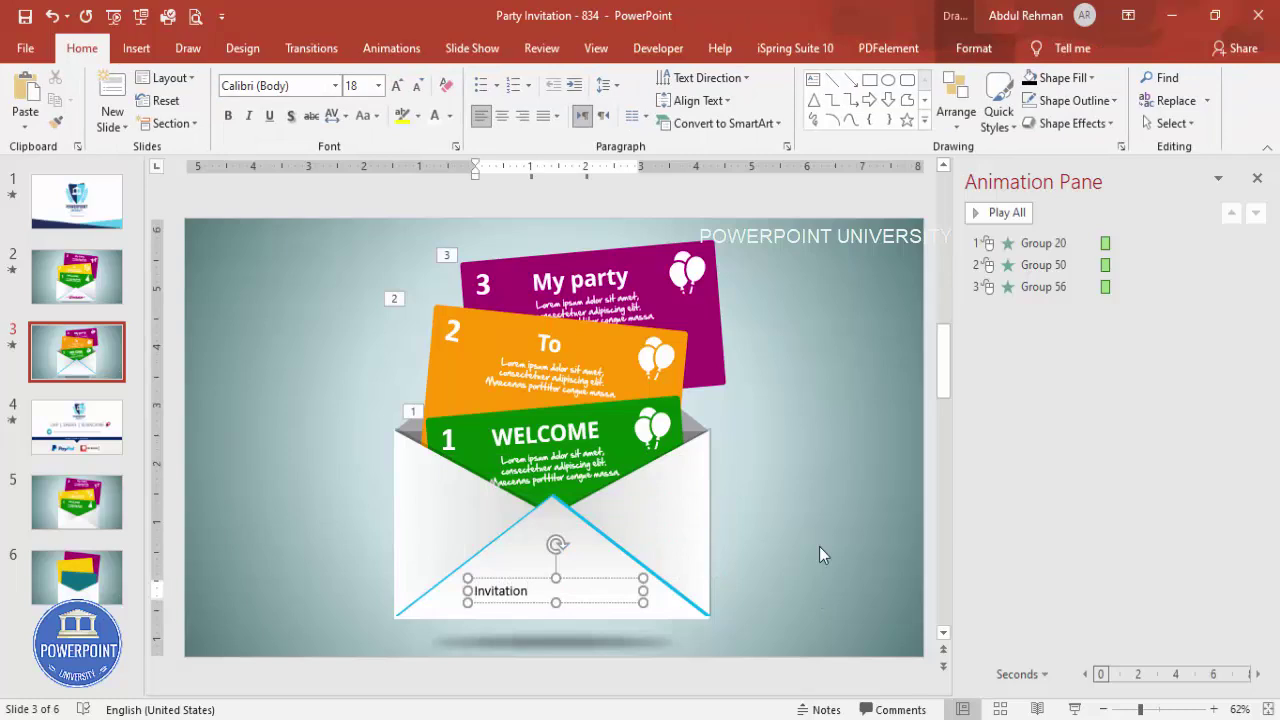
pyautogui.click(621, 586)
pyautogui.click(502, 116)
# Make the label green Vivaldi at size 40 and move it up on the envelope.
pyautogui.click(450, 116)
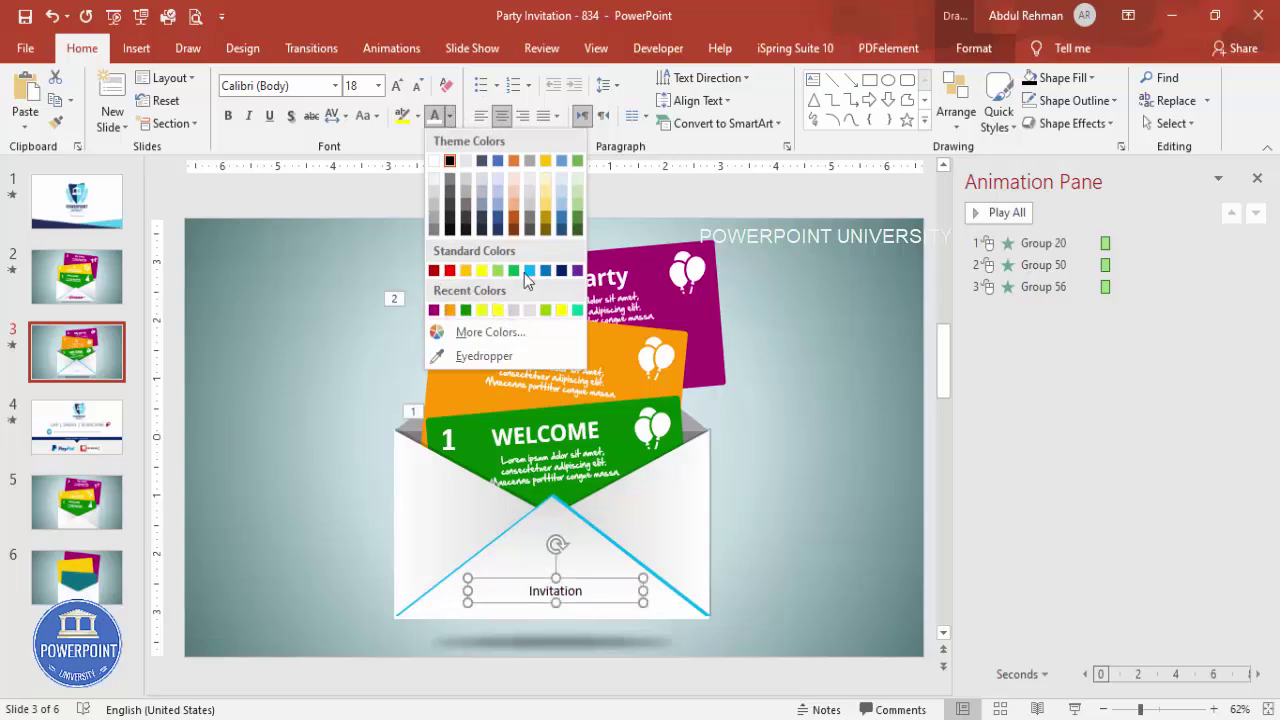
pyautogui.press('Escape')
pyautogui.click(270, 86)
pyautogui.write('Vivi')
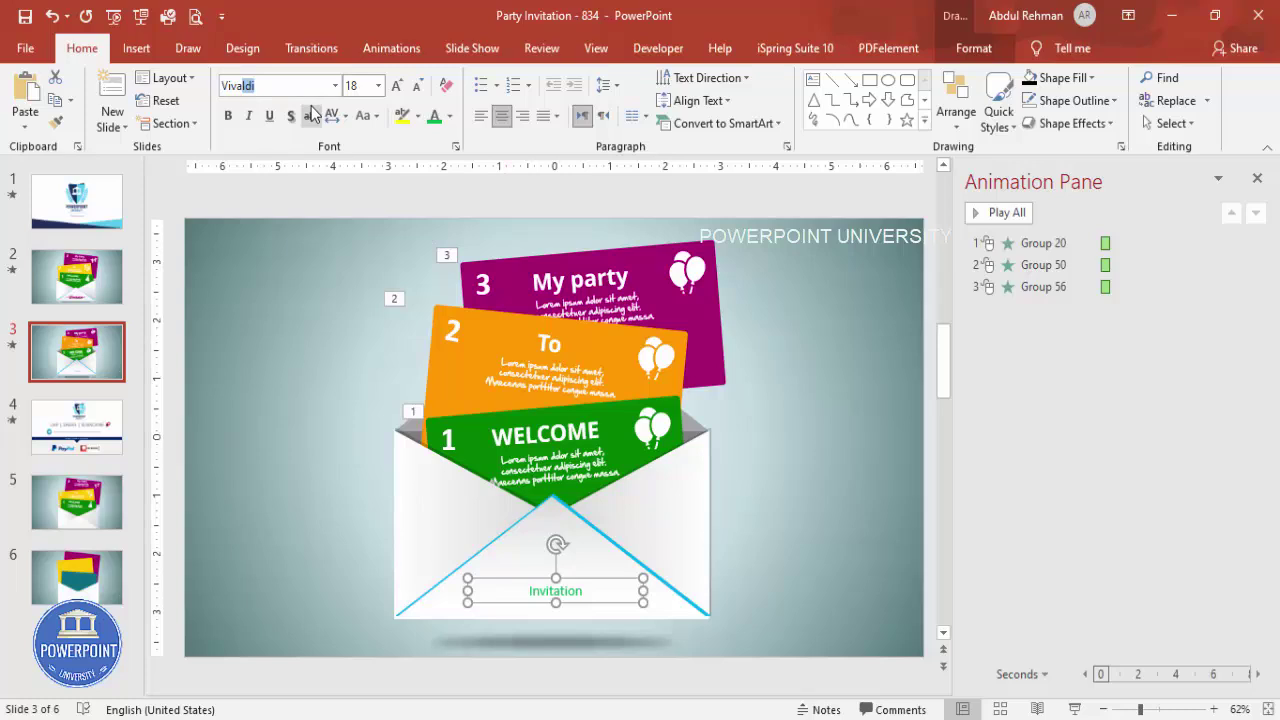
pyautogui.press('Return')
pyautogui.click(397, 86)
pyautogui.click(397, 86)
pyautogui.click(397, 86)
pyautogui.click(397, 86)
pyautogui.click(397, 86)
pyautogui.click(397, 86)
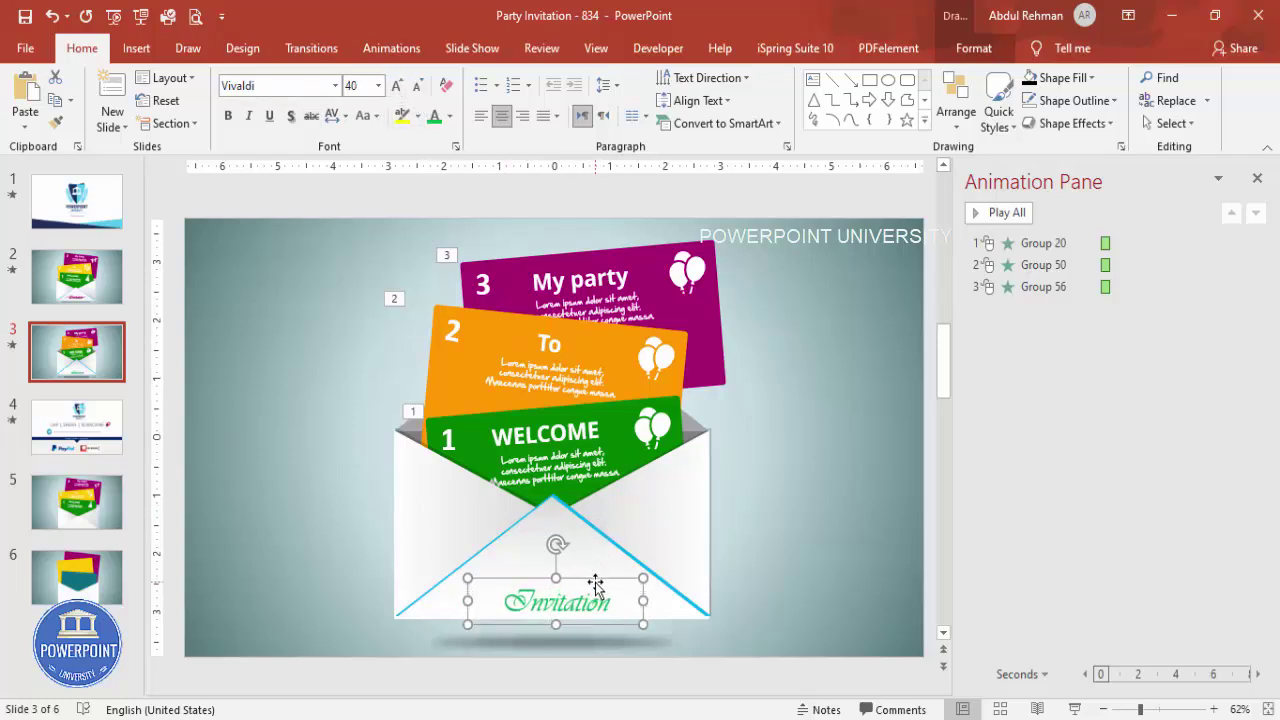
pyautogui.moveTo(593, 580)
pyautogui.mouseDown()
pyautogui.moveTo(583, 563)
pyautogui.moveTo(598, 561)
pyautogui.mouseUp()
pyautogui.click(819, 489)
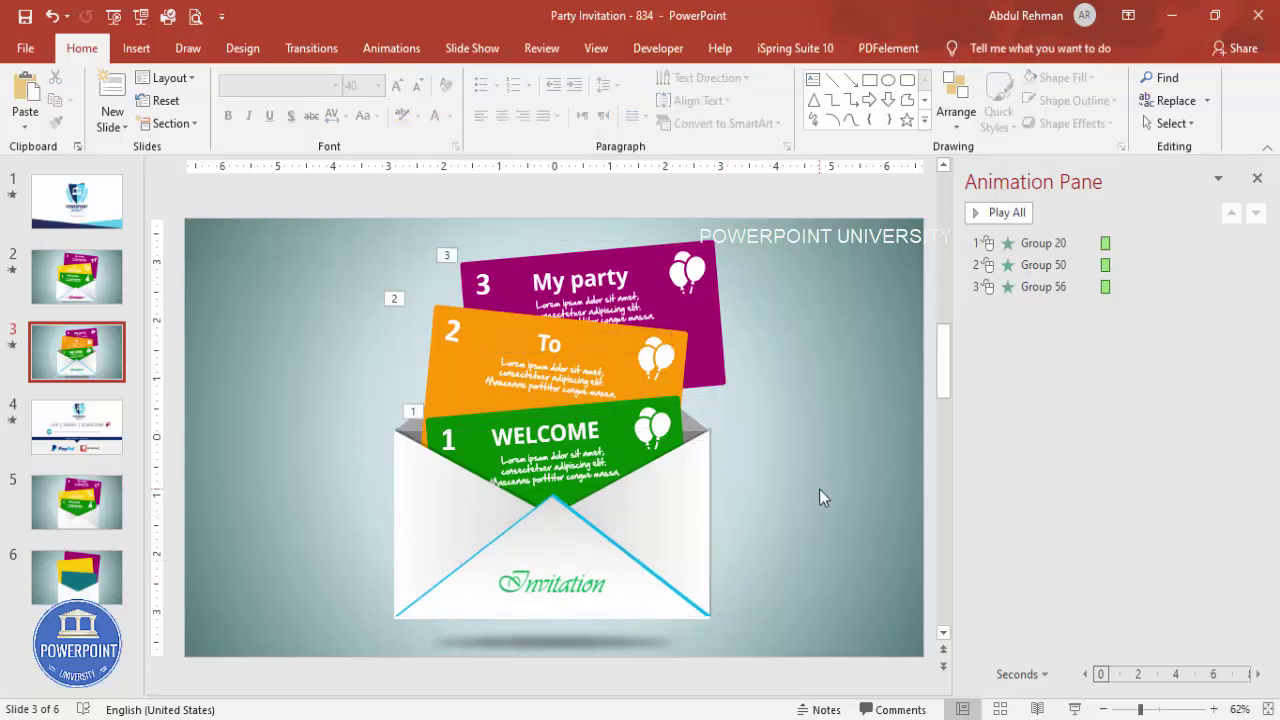